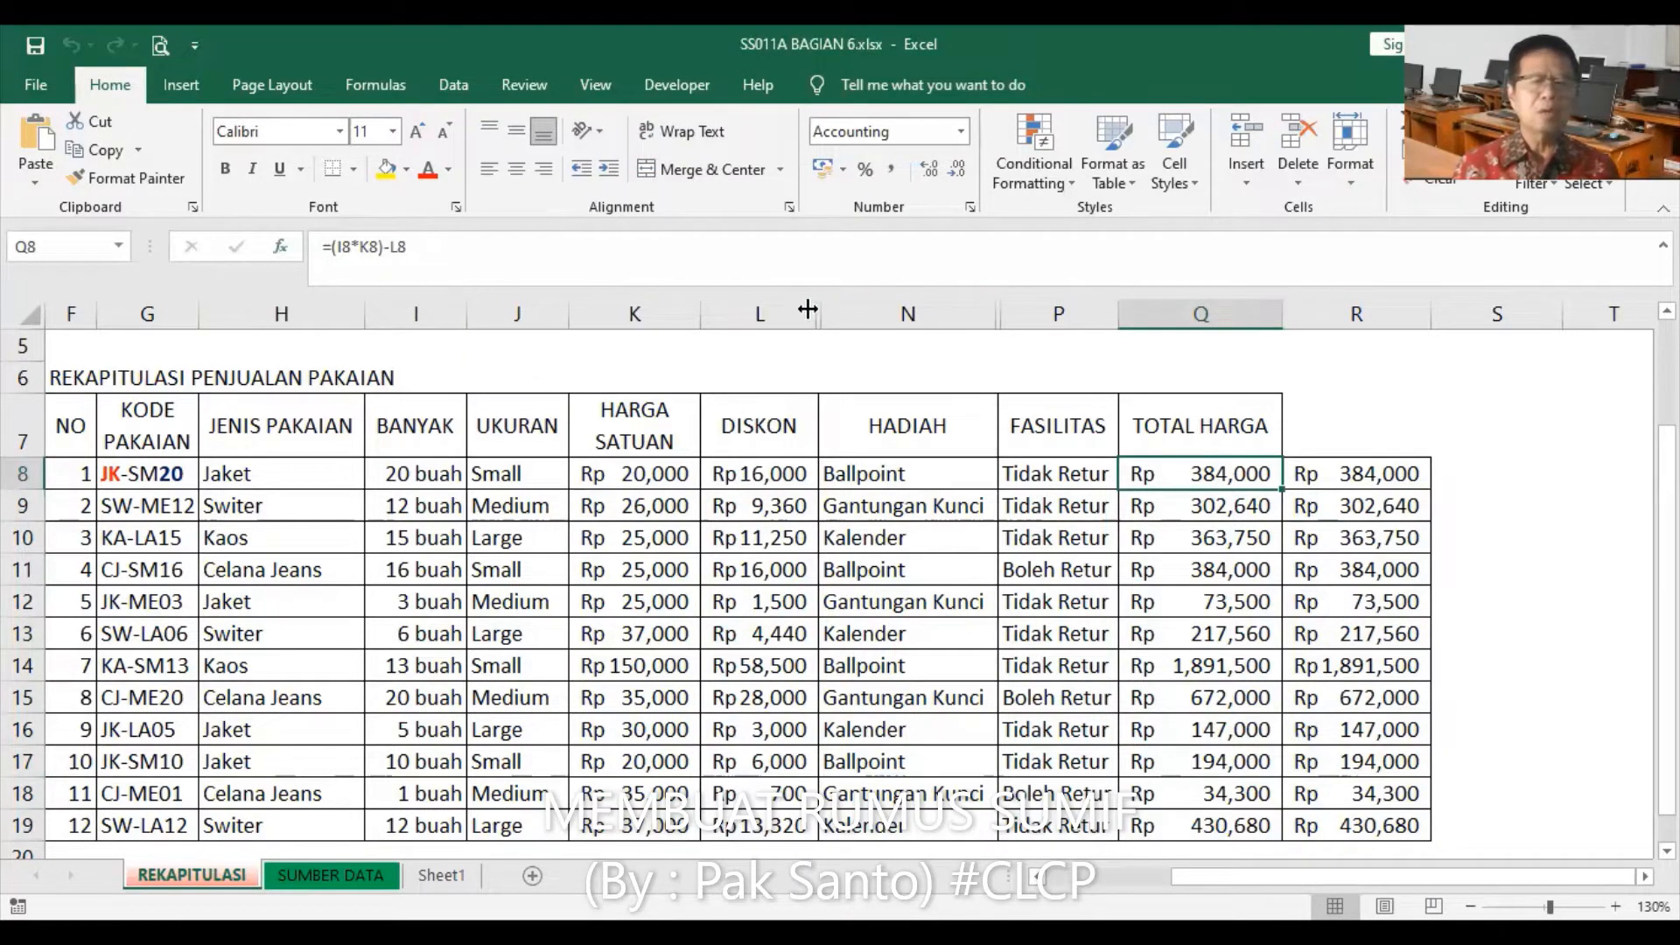
Step: Inspect the DISKON column and the total price formulas in columns Q and R
click(781, 314)
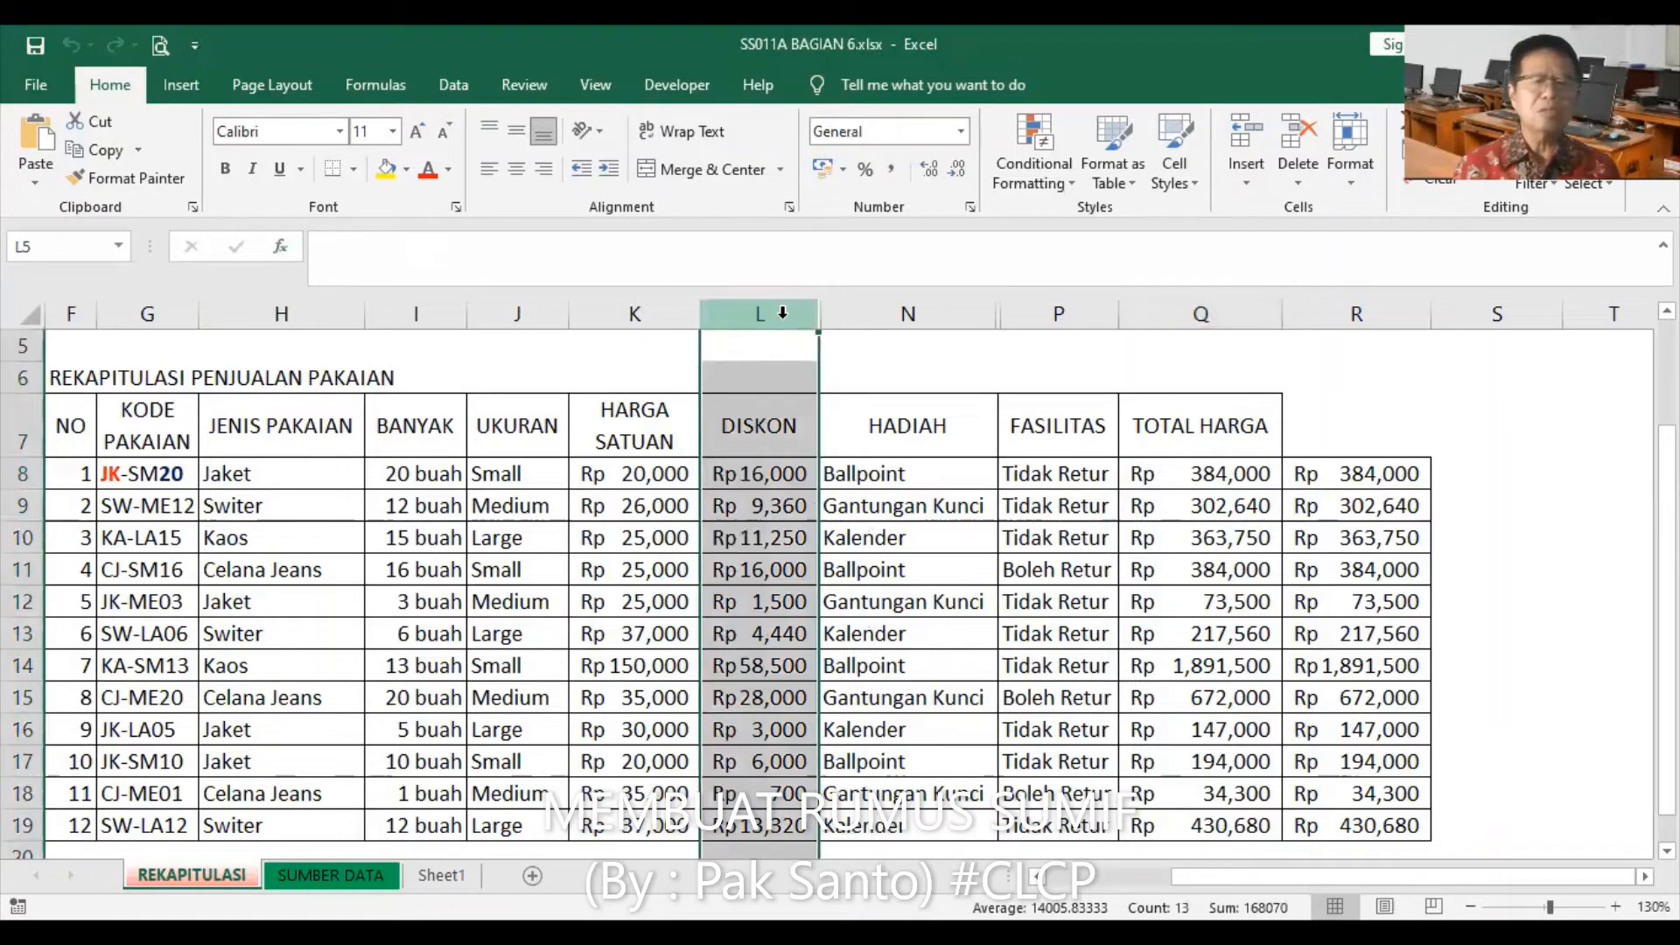
click(1213, 470)
click(1347, 315)
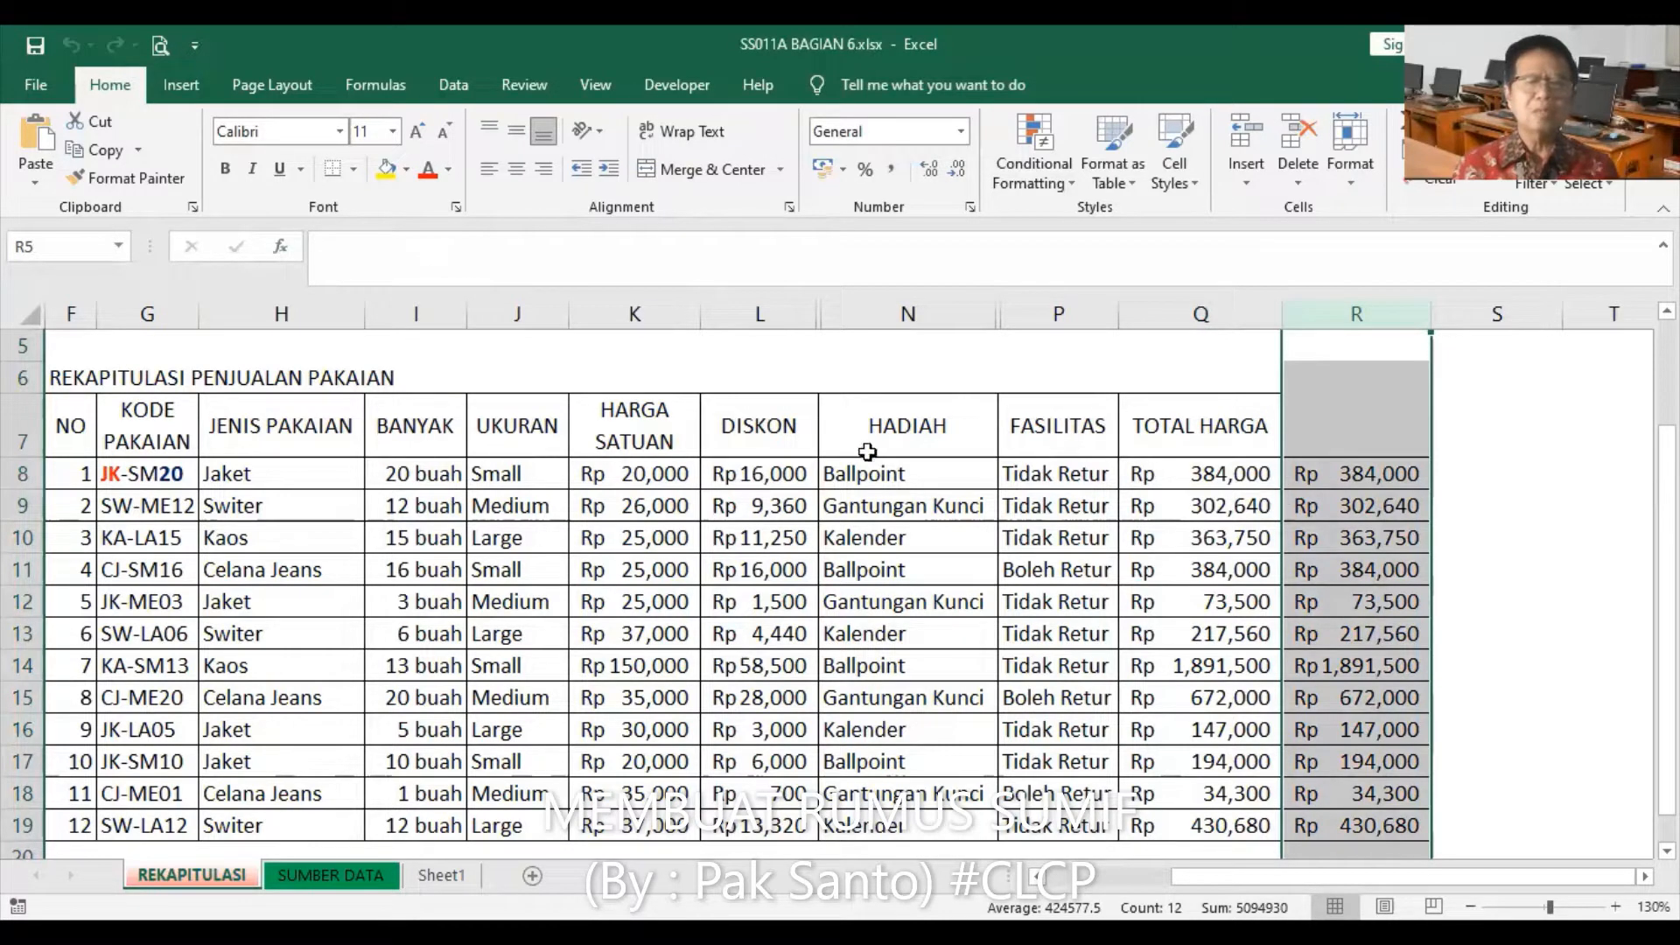
click(778, 314)
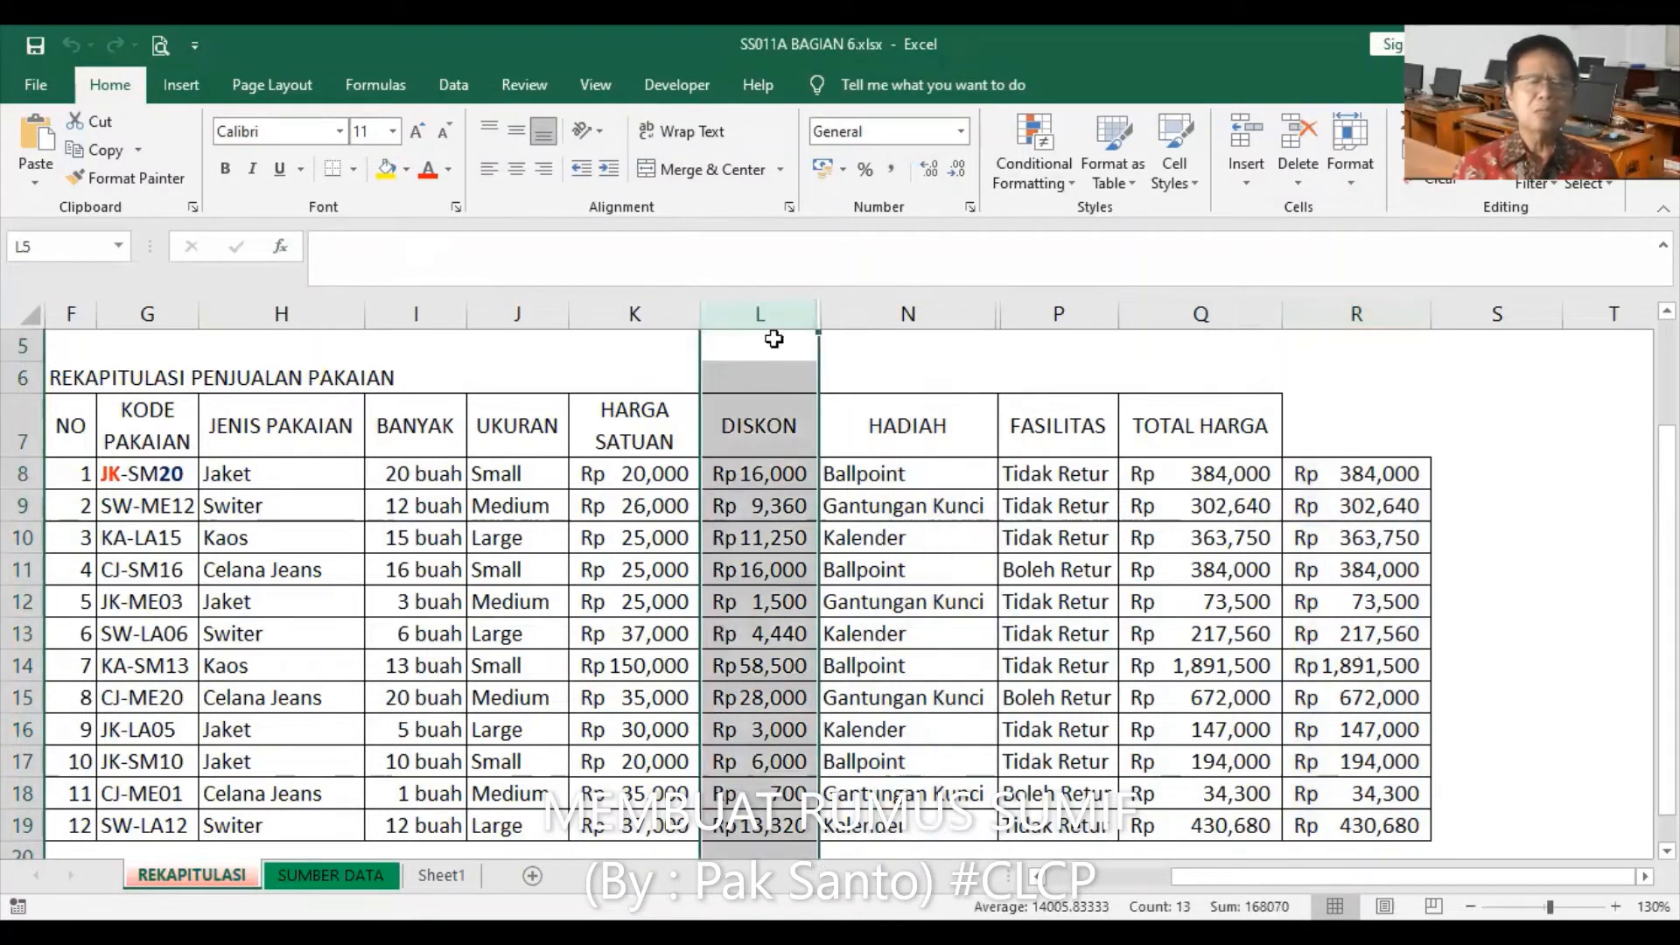
click(1338, 476)
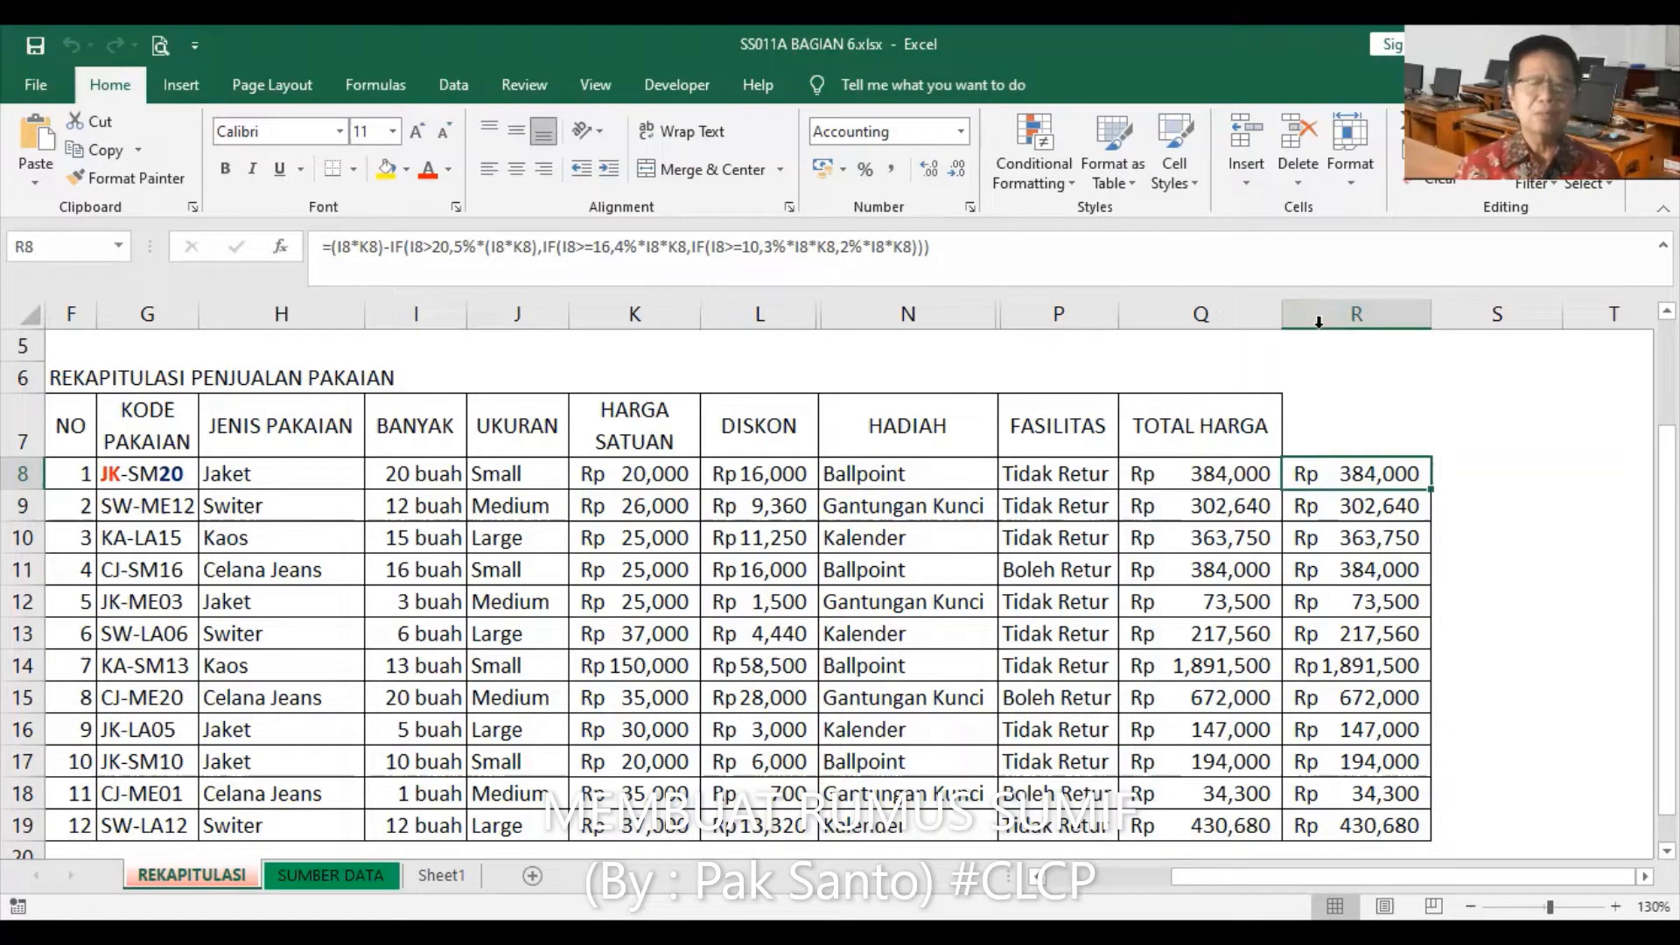
Step: Delete column R, the unlabelled duplicate of the totals next to TOTAL HARGA
click(1338, 308)
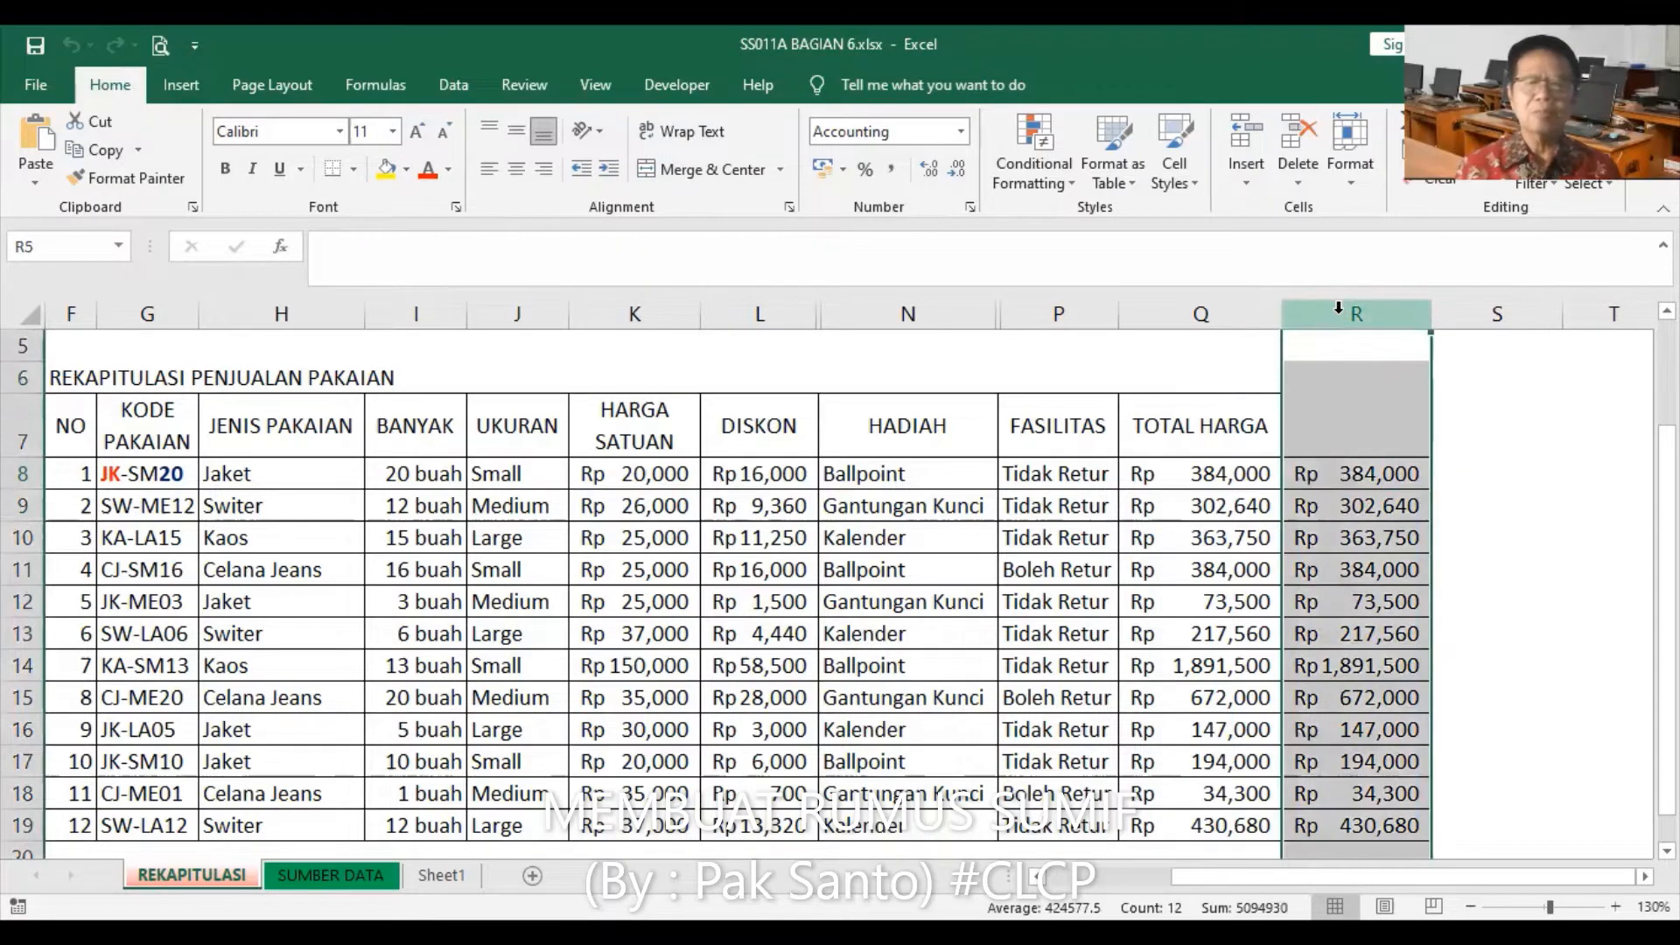
right_click(1341, 313)
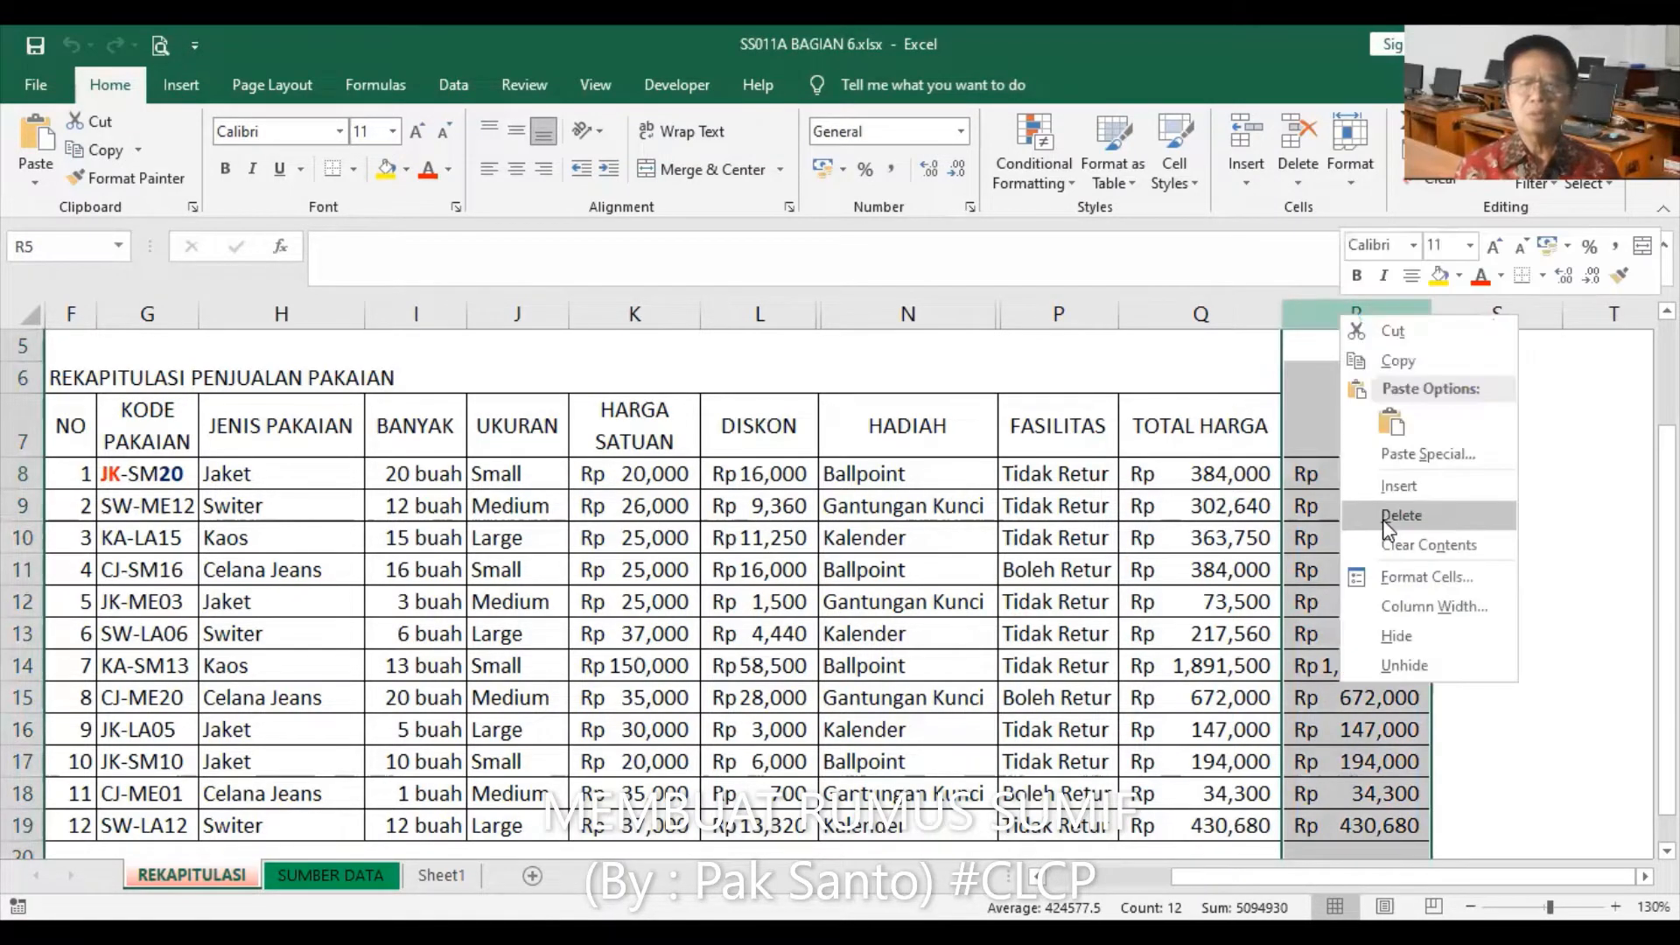
click(1400, 516)
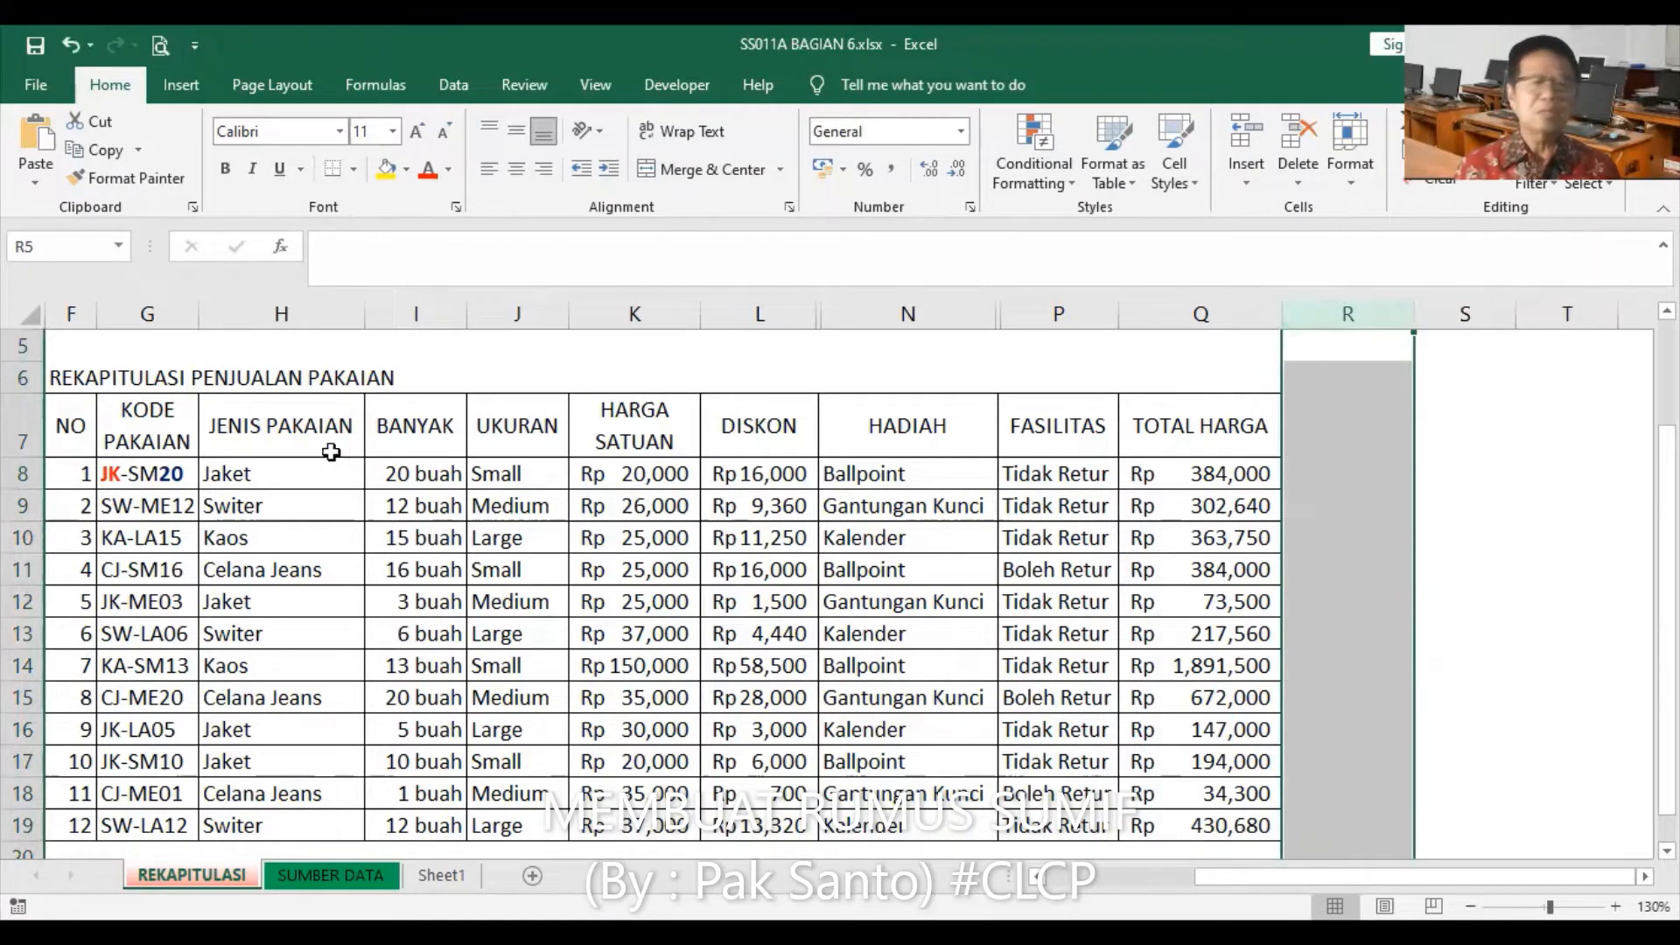
Step: Make the table title REKAPITULASI PENJUALAN PAKAIAN in F6 bold
click(80, 379)
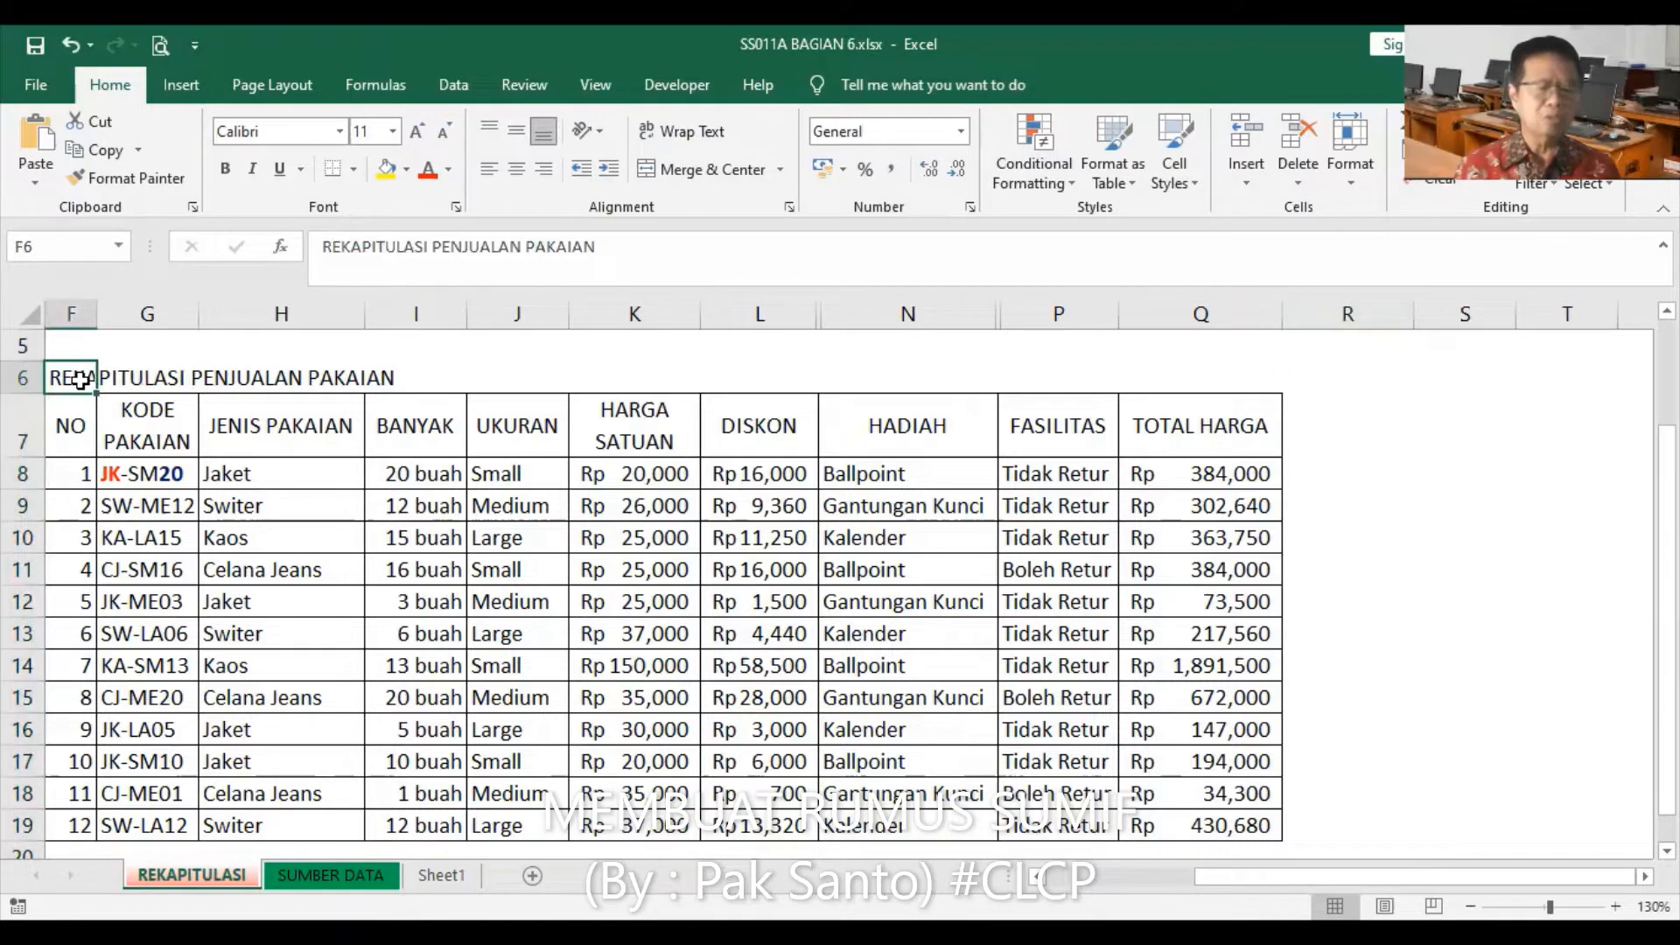
click(225, 169)
Step: Copy the sizes Small, Medium and Large from J8:J10 and paste them as values only into I21:I23 below the table
scroll(559, 479, down, 2)
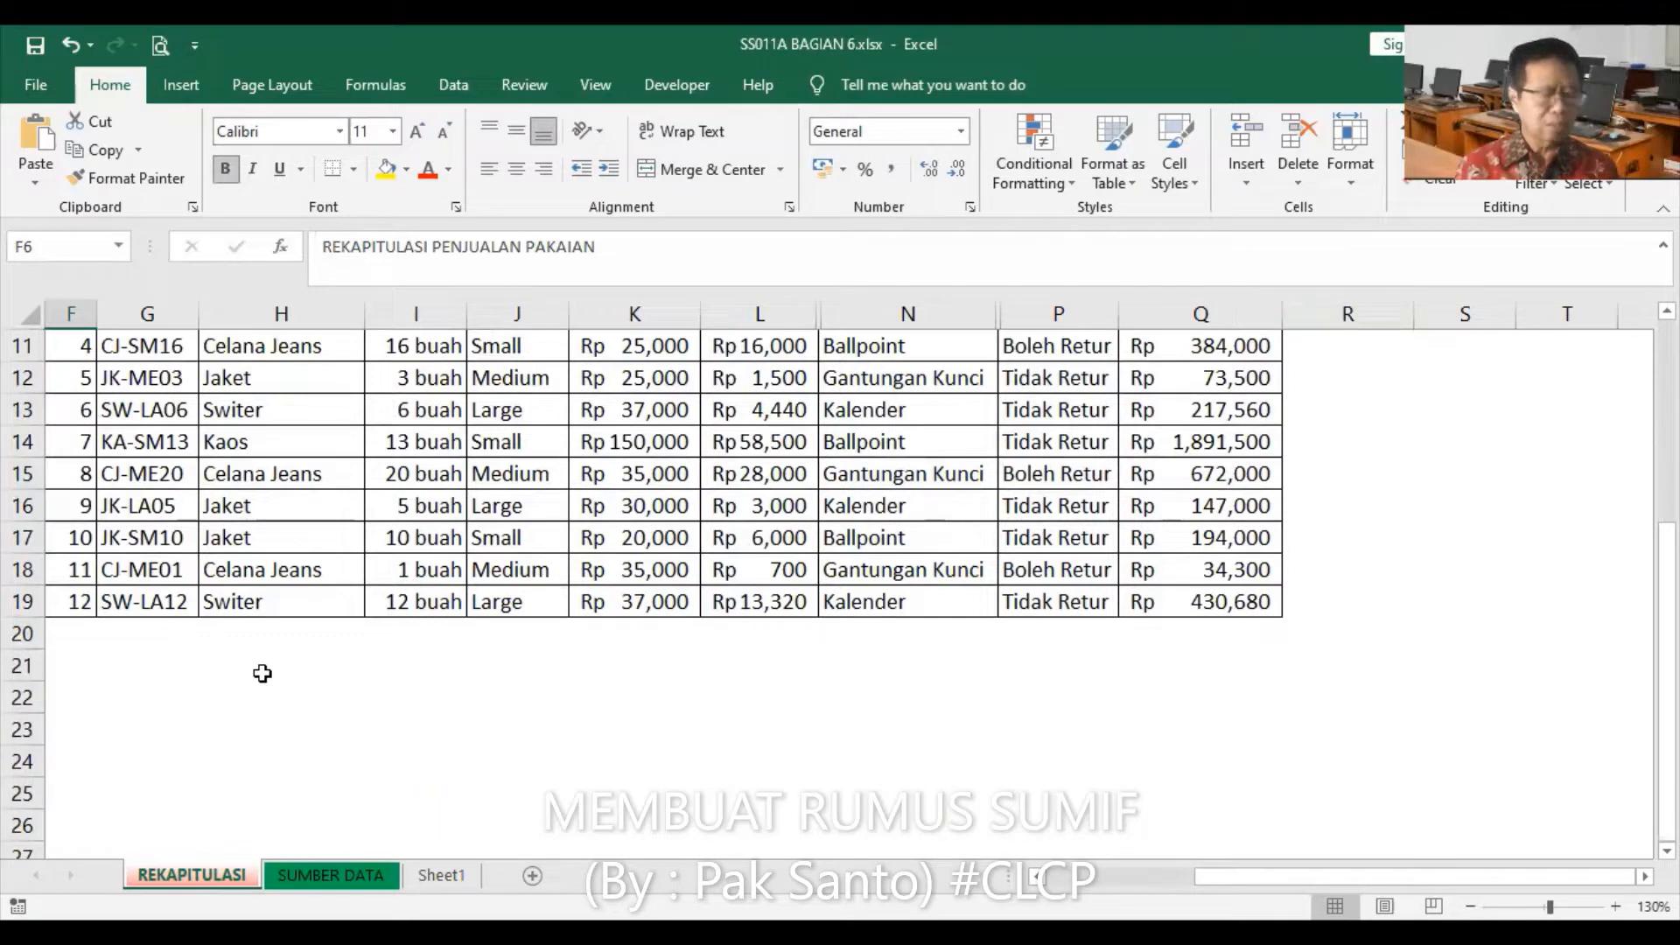
scroll(466, 693, up, 1)
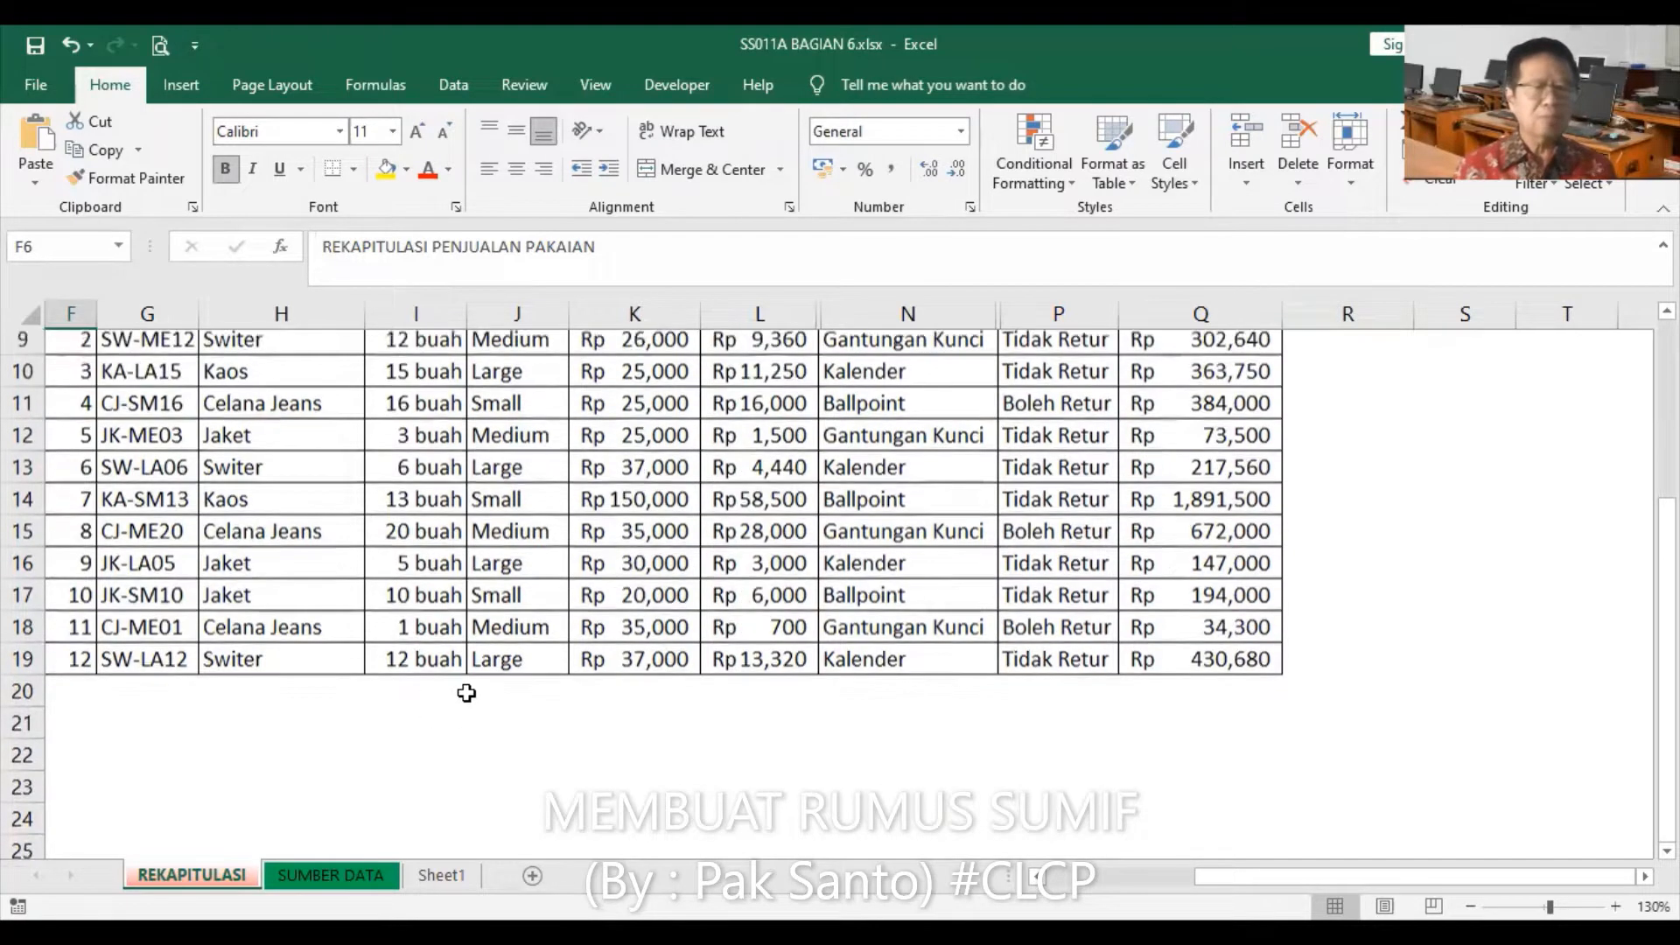
scroll(466, 693, up, 1)
drag(528, 348, 518, 404)
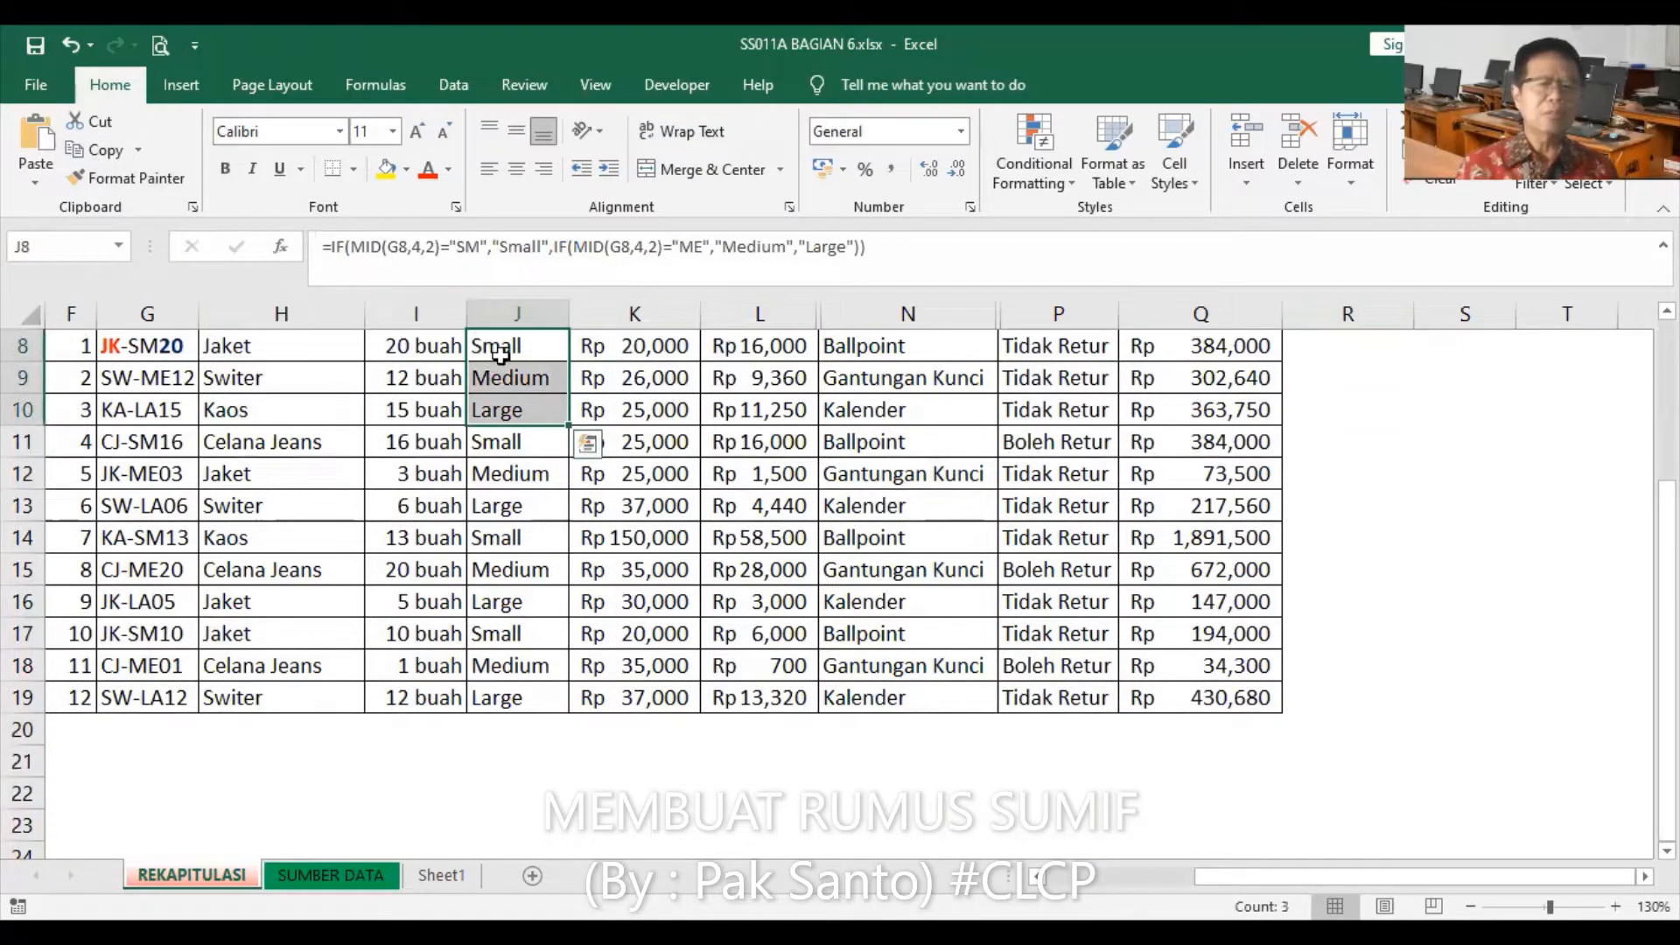
click(100, 149)
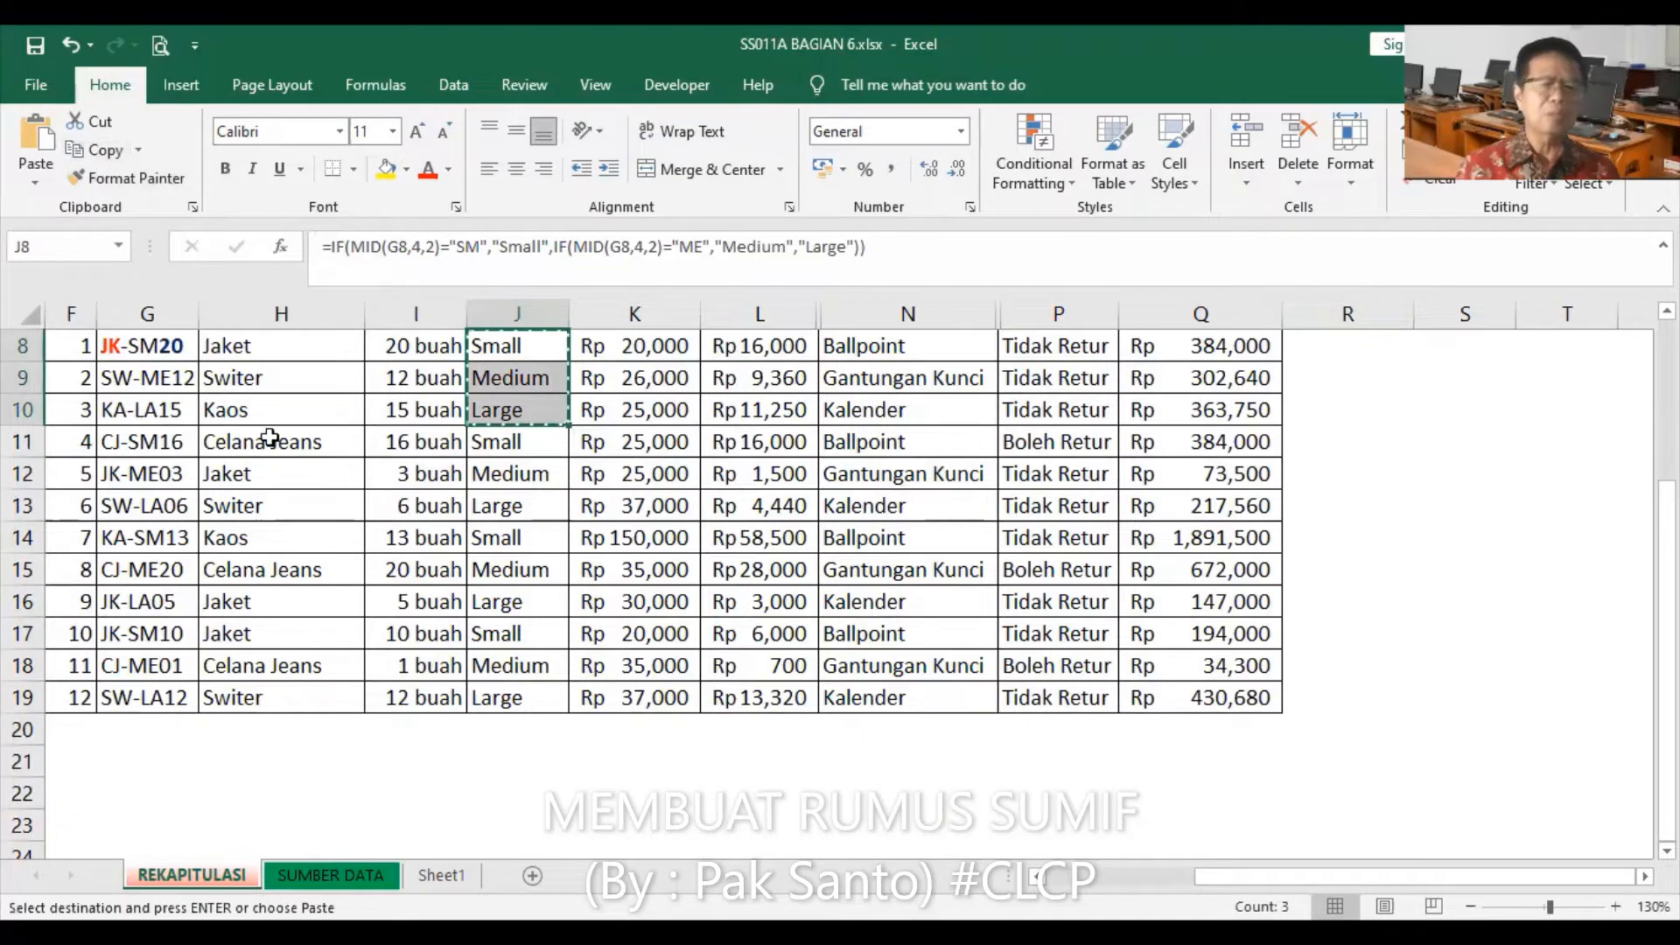
click(405, 754)
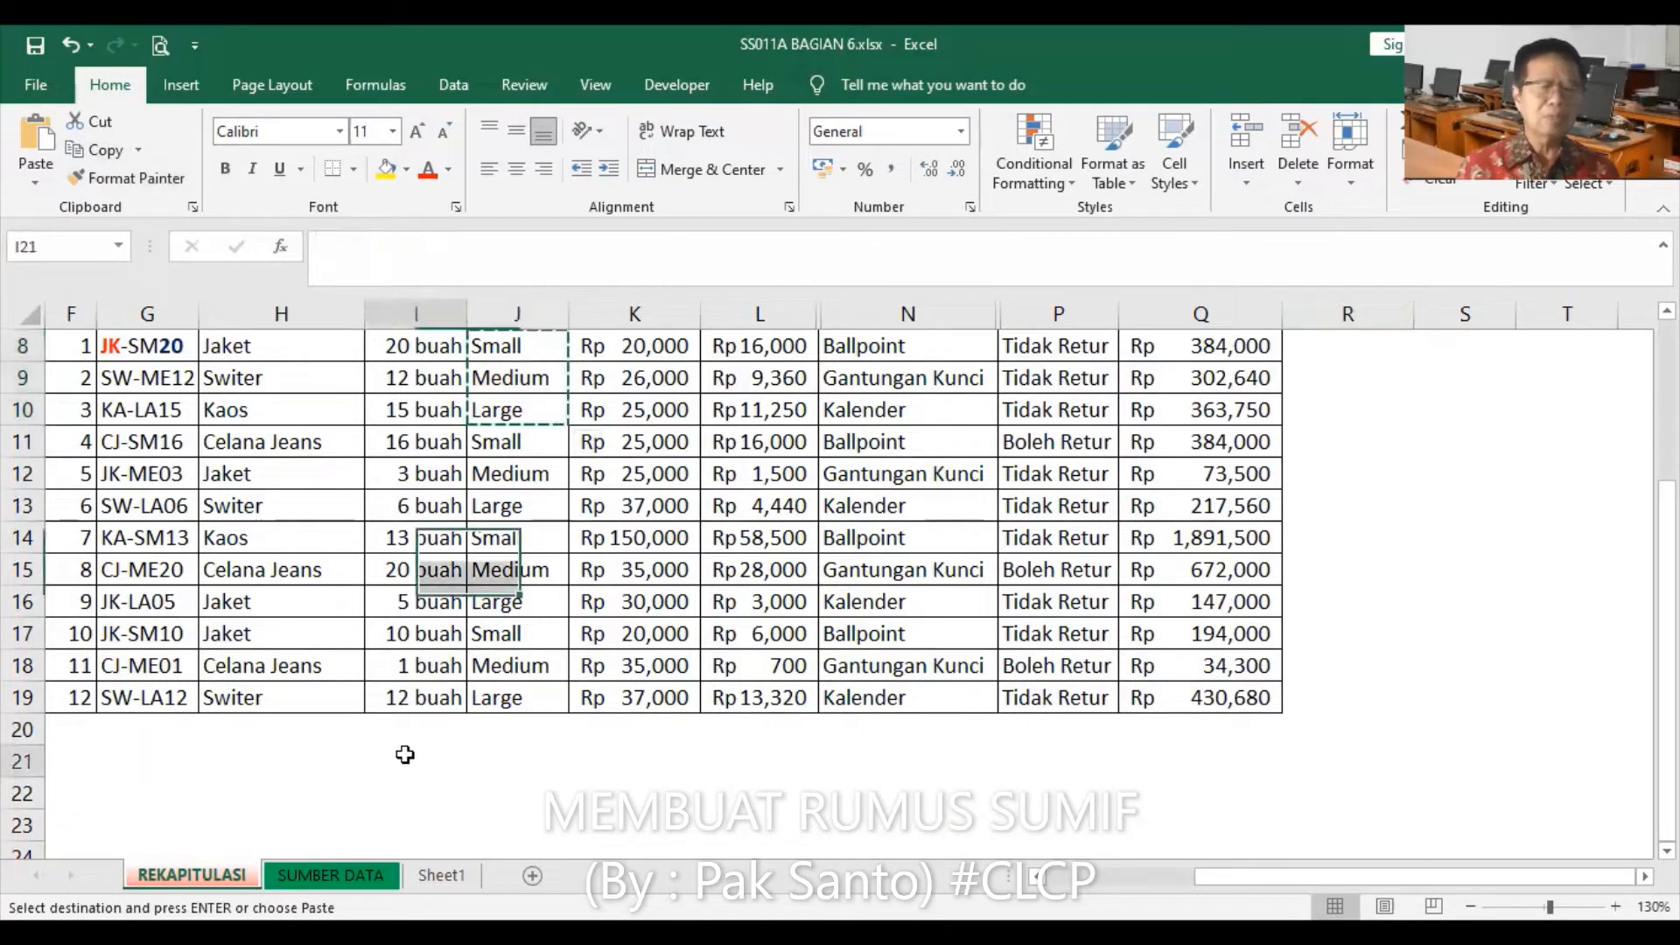
click(39, 150)
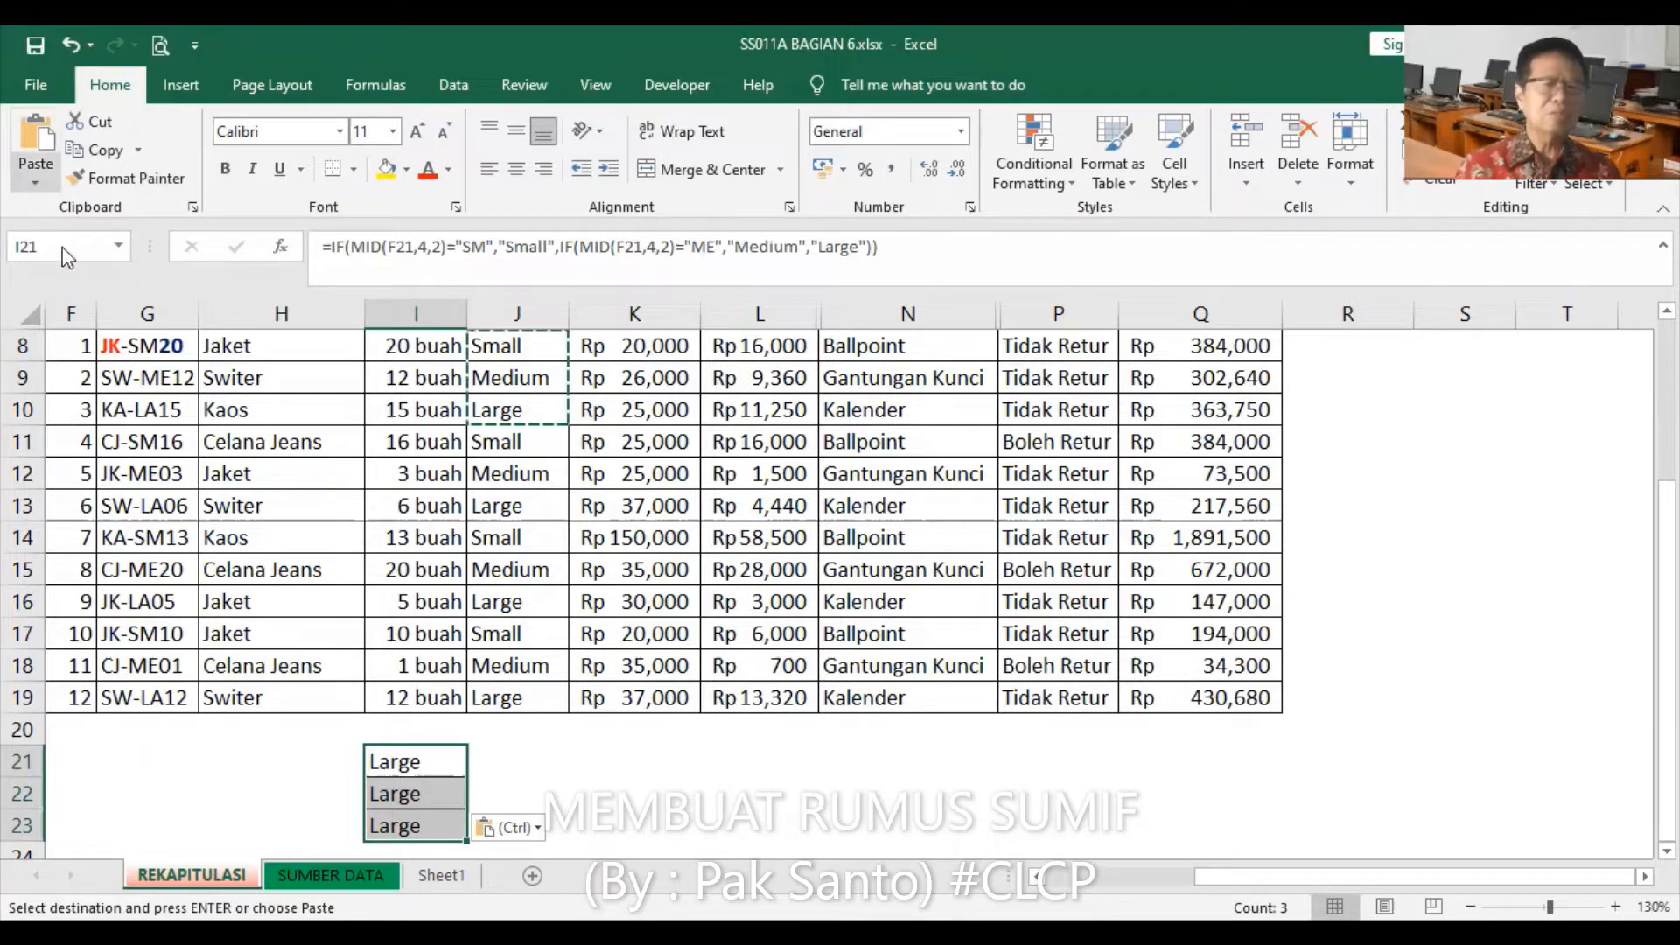
click(35, 174)
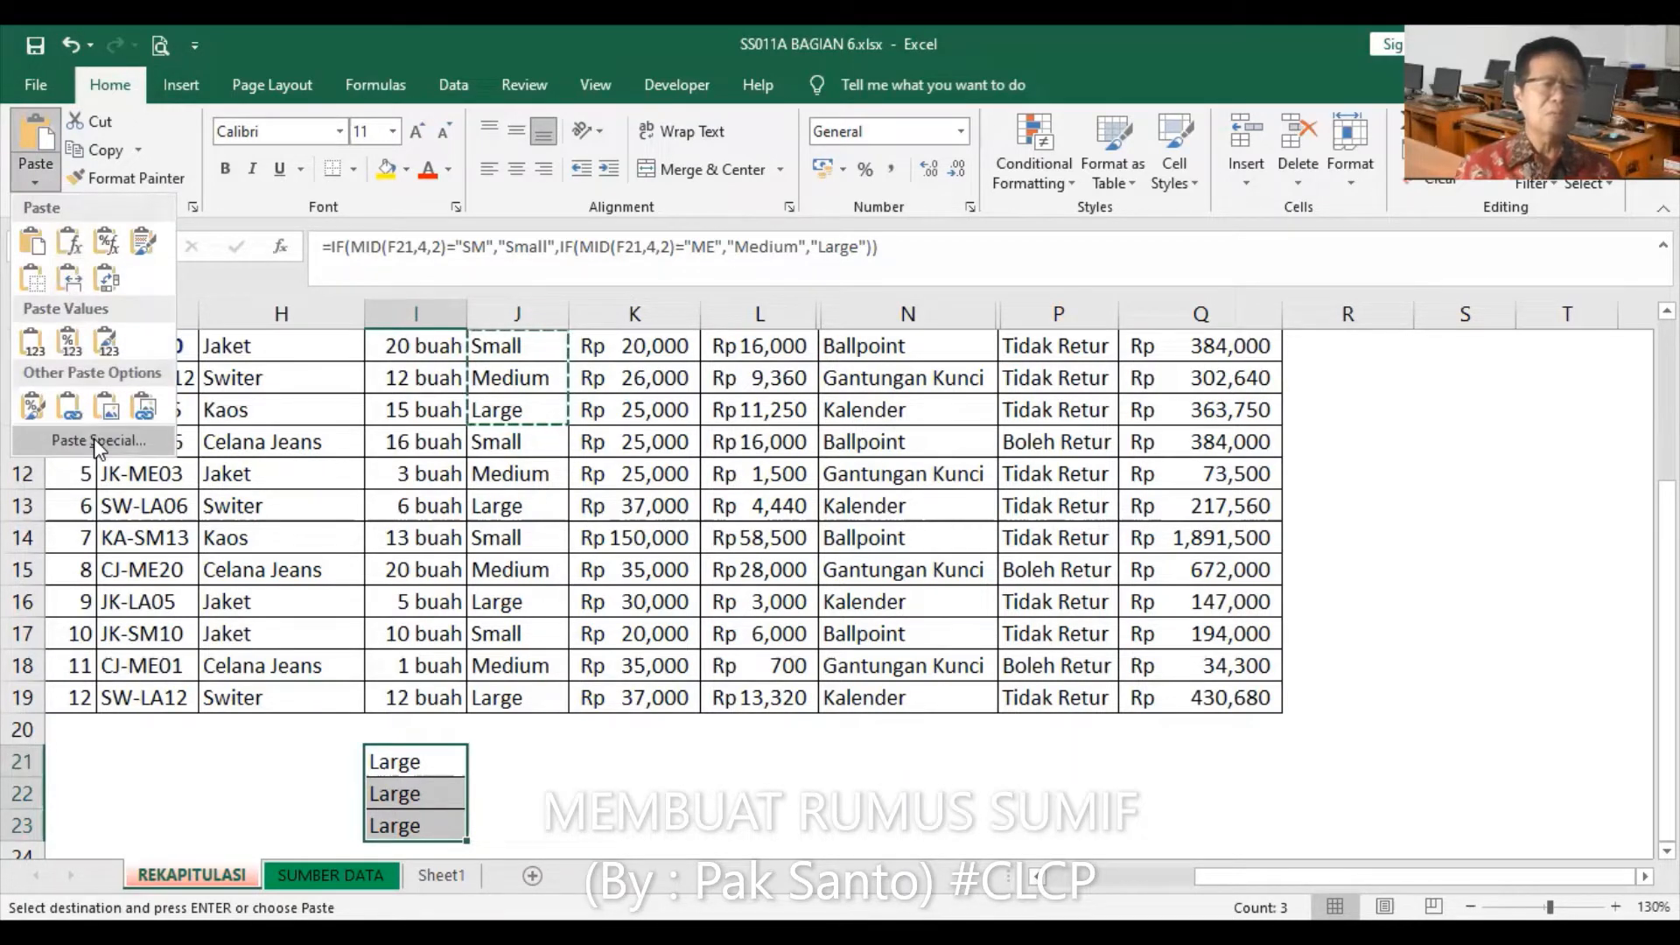
click(94, 440)
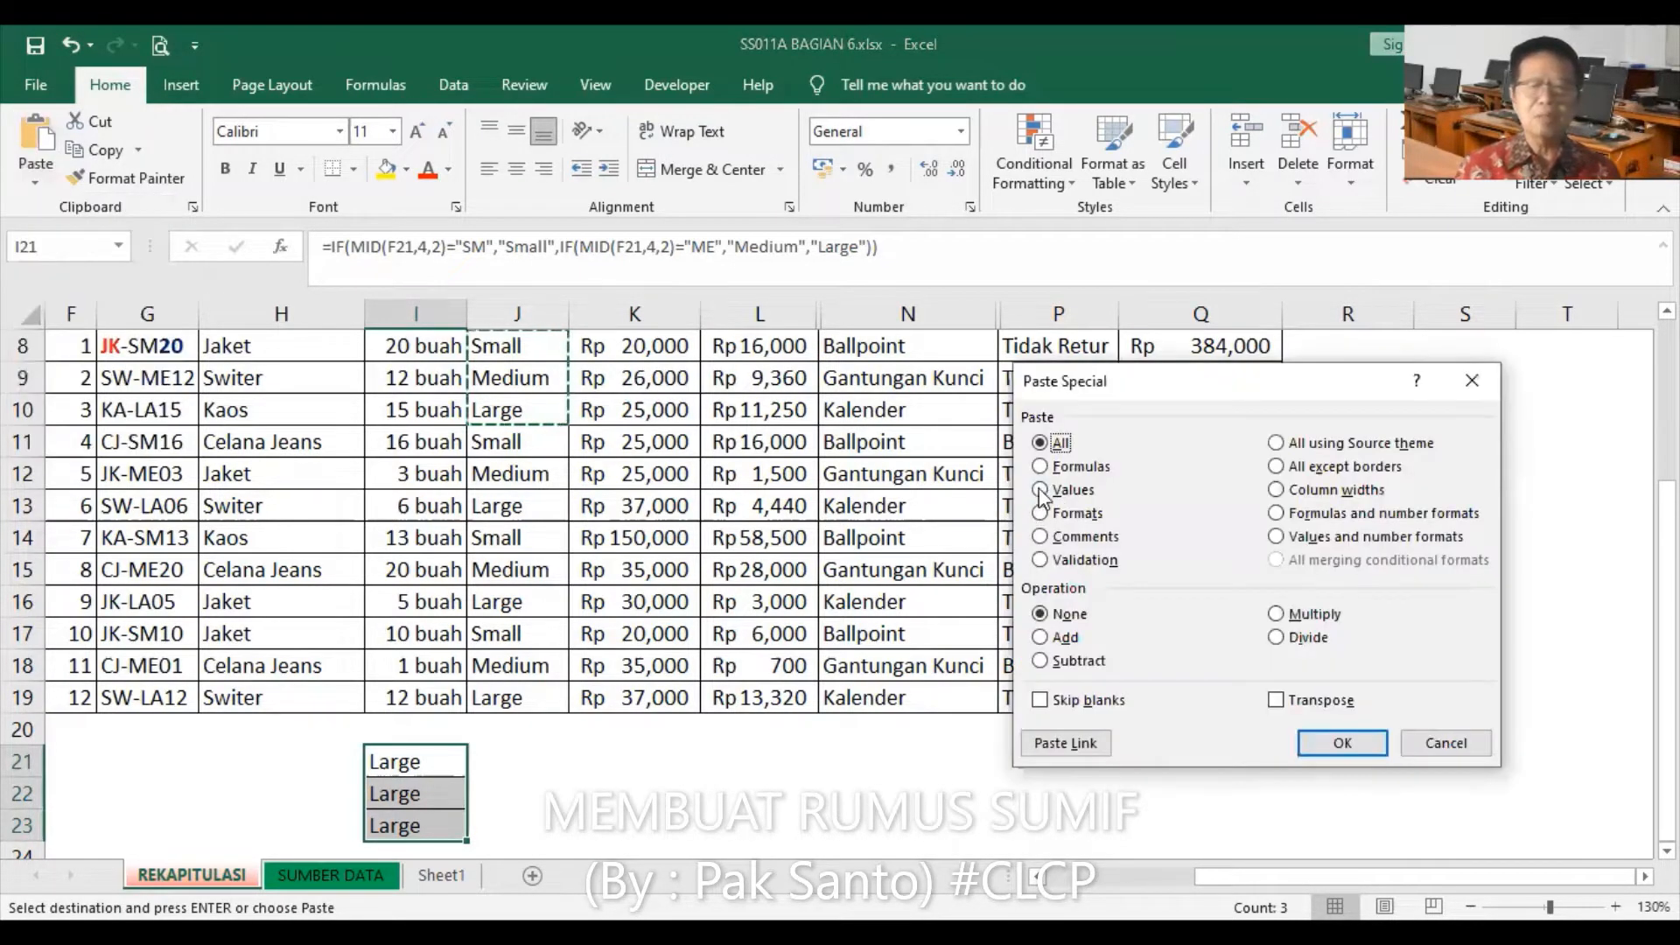
click(1073, 490)
click(1342, 743)
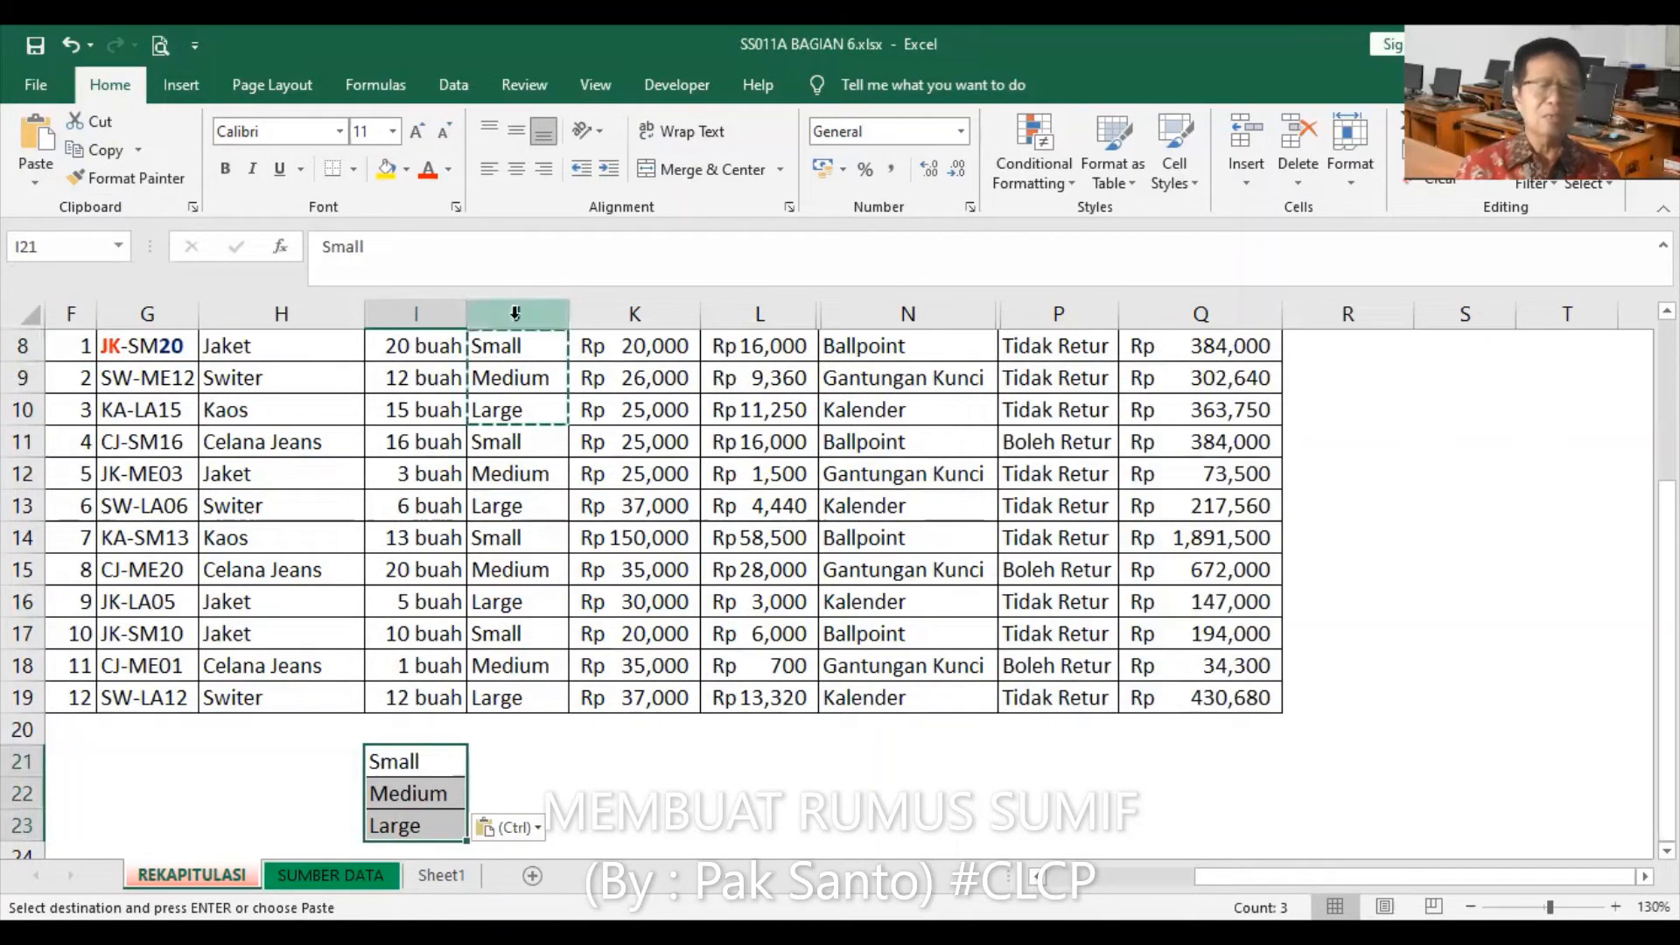
Step: Check the pasted size labels in I21:I23 against the source formula in J8
click(514, 346)
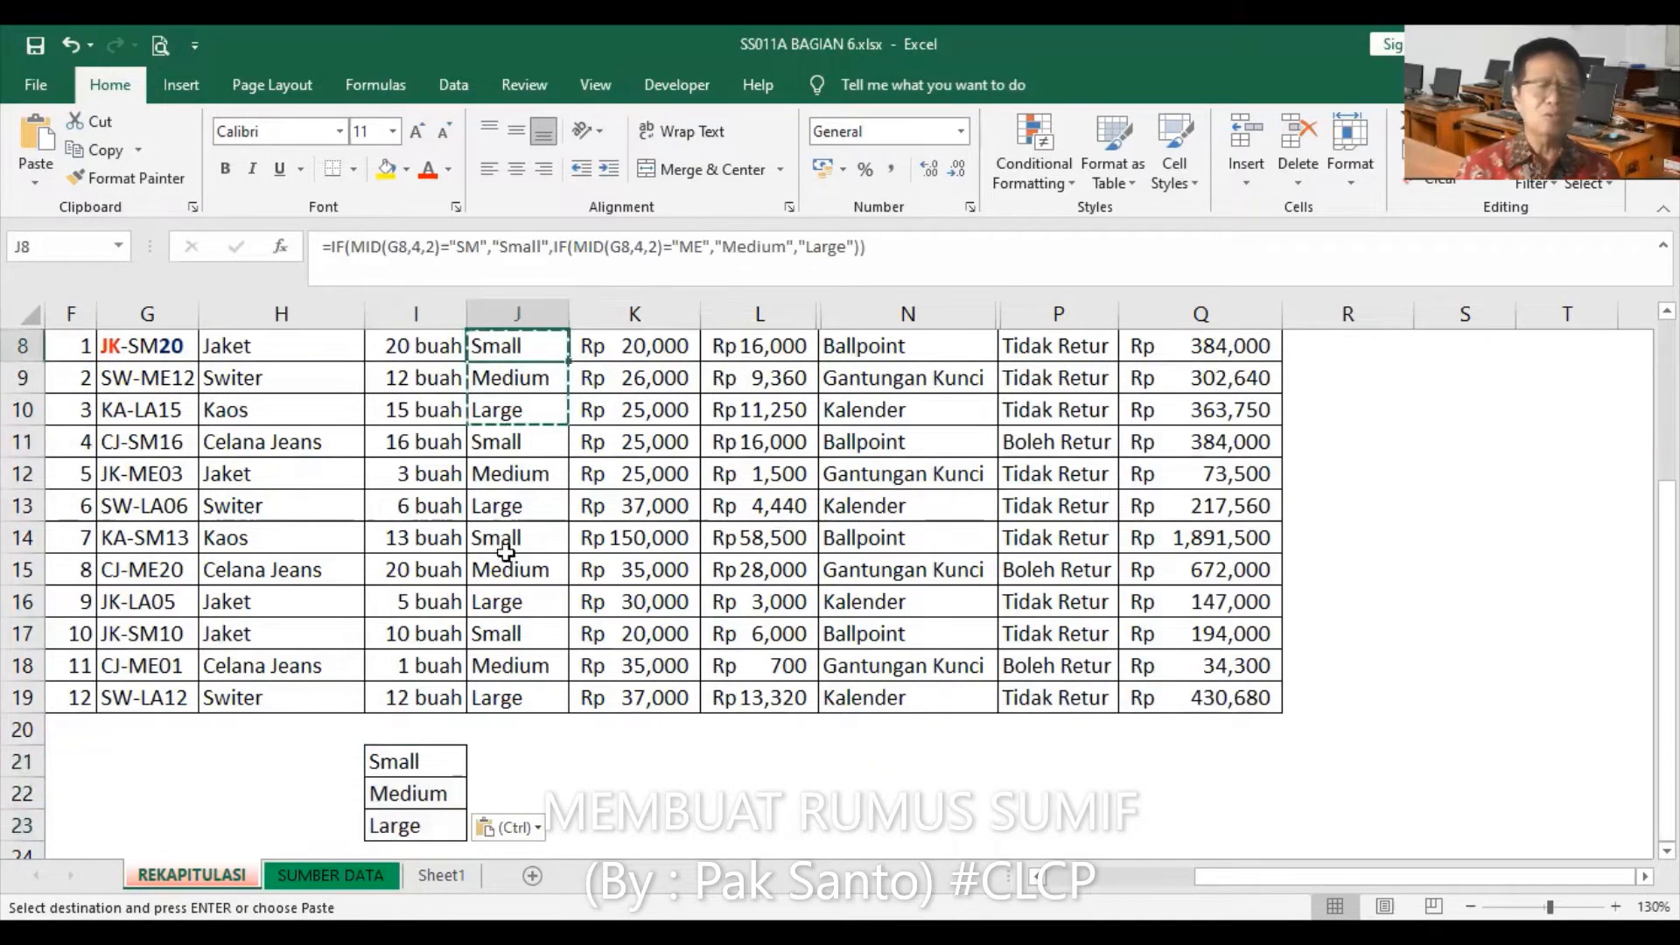
click(431, 761)
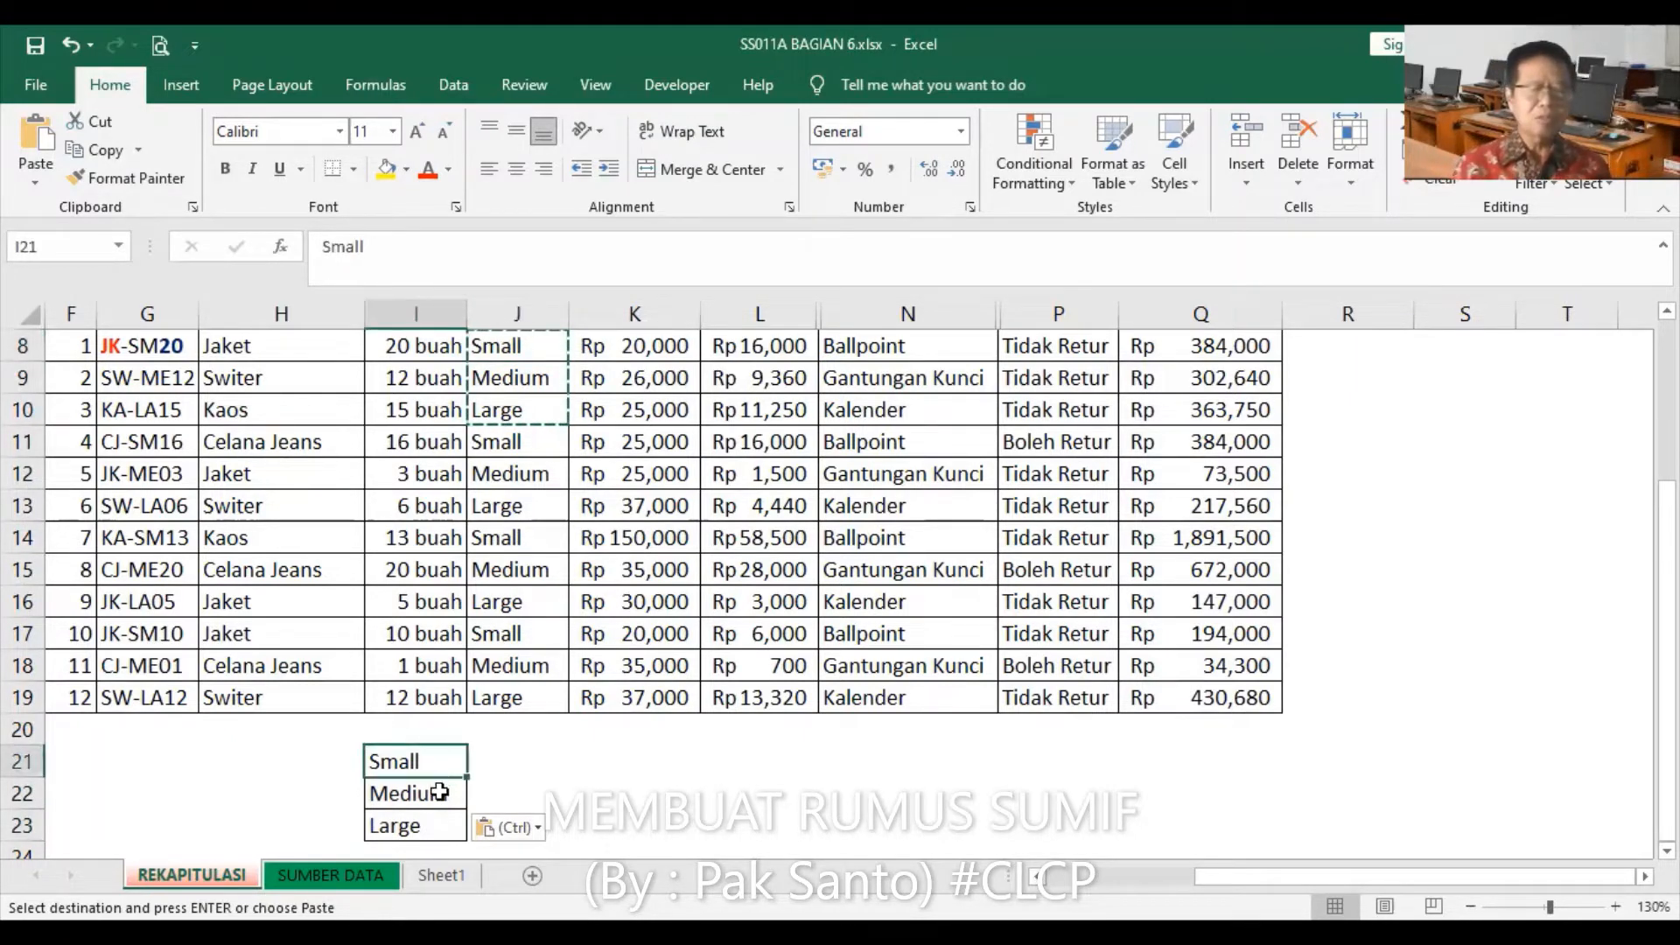
click(437, 796)
click(435, 764)
click(439, 828)
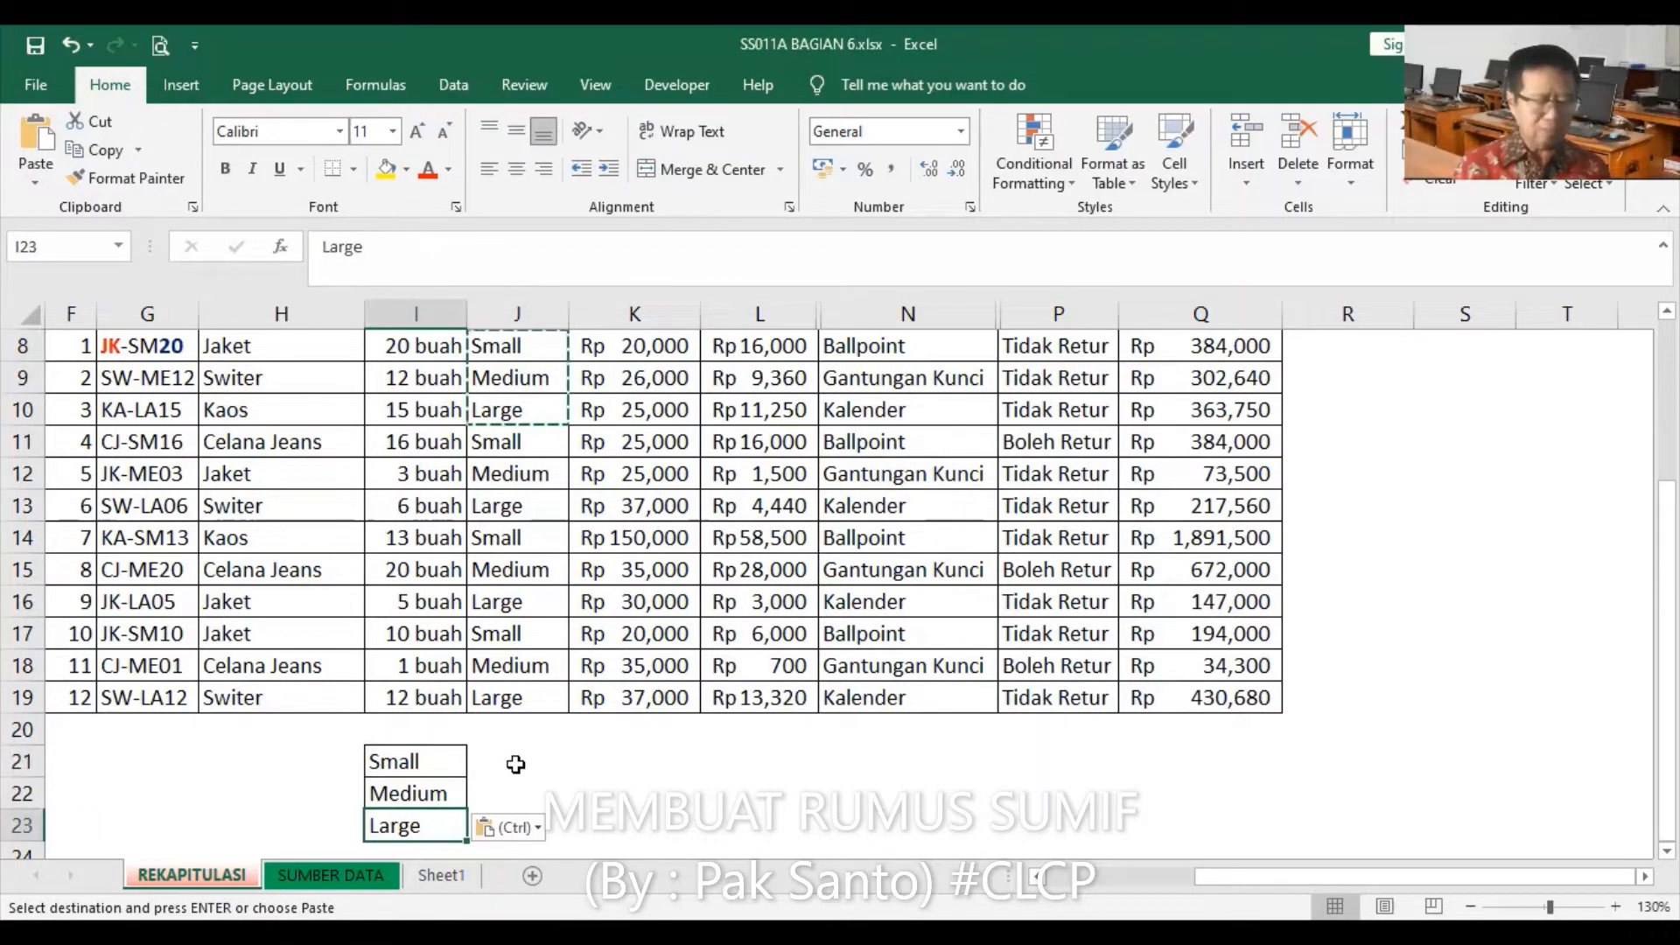
Step: Insert a blank row at row 21, above the pasted size labels
click(22, 761)
right_click(30, 757)
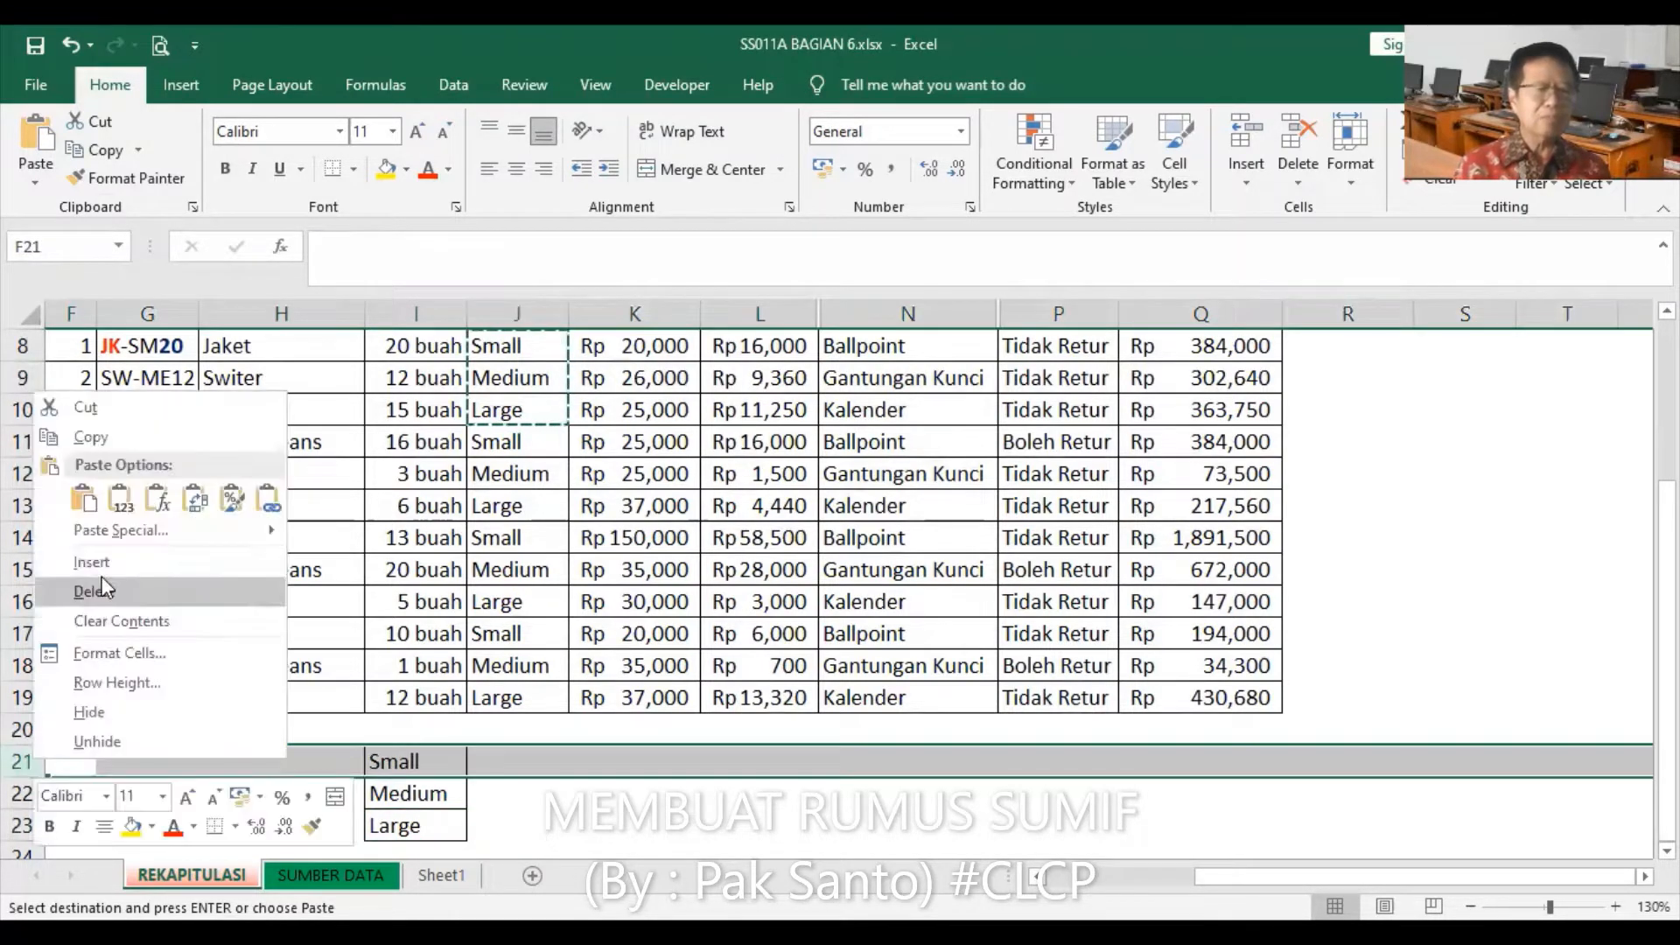
click(101, 569)
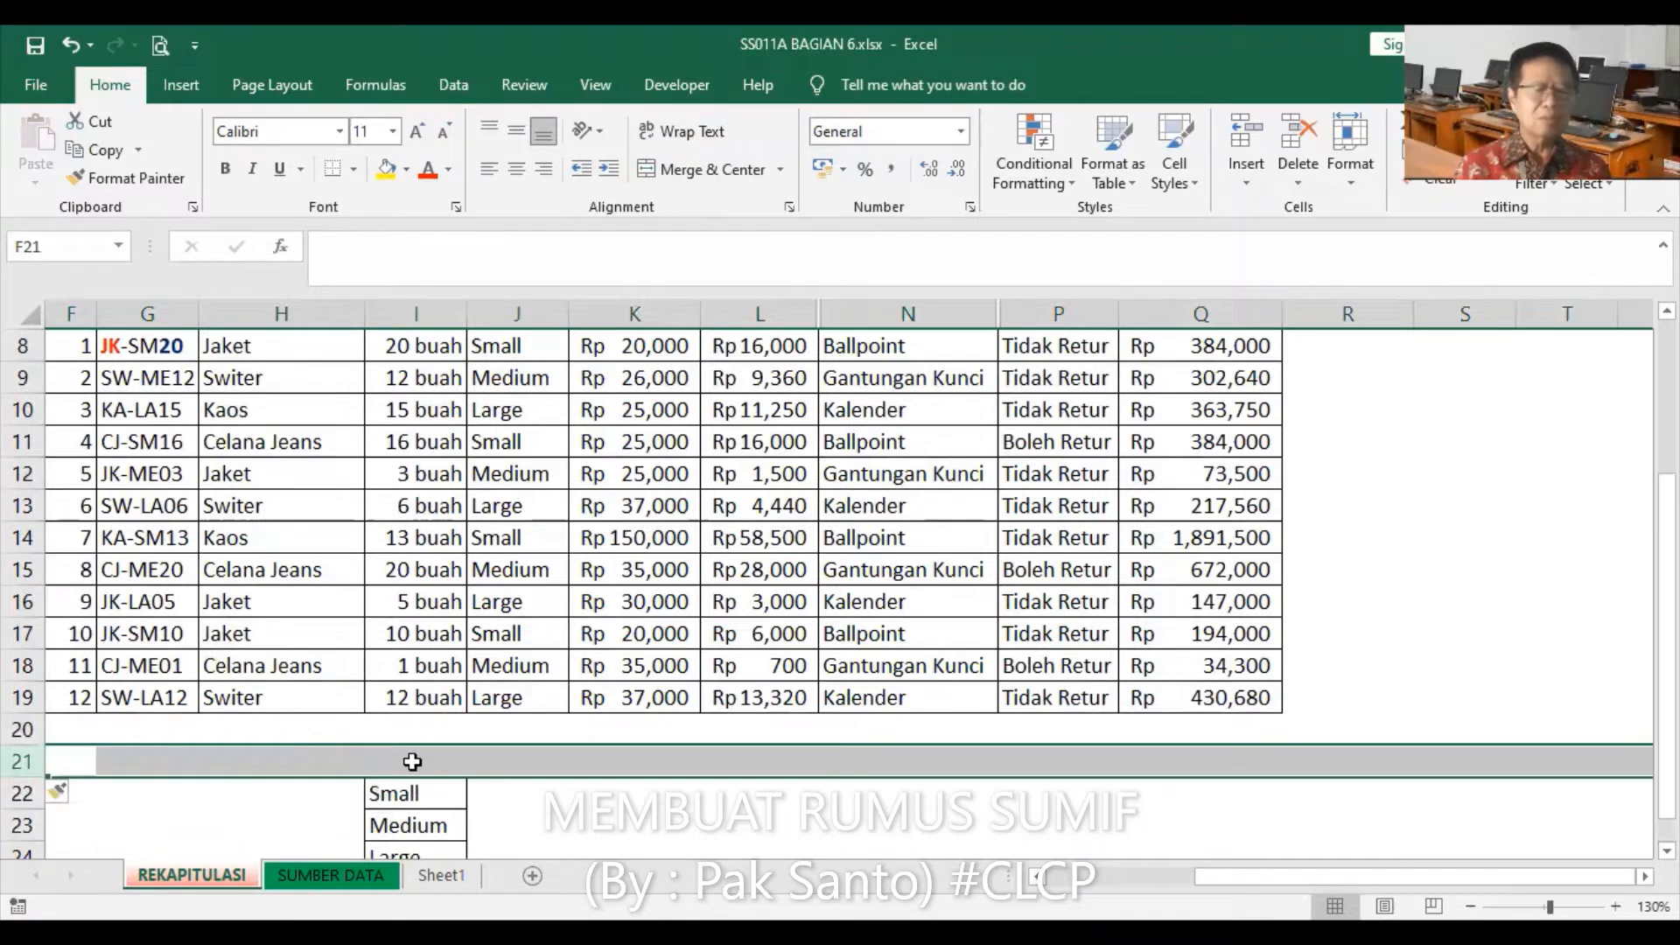
Step: Enter the heading BANYAKNYA in J21 and autofit column J to its contents
click(538, 760)
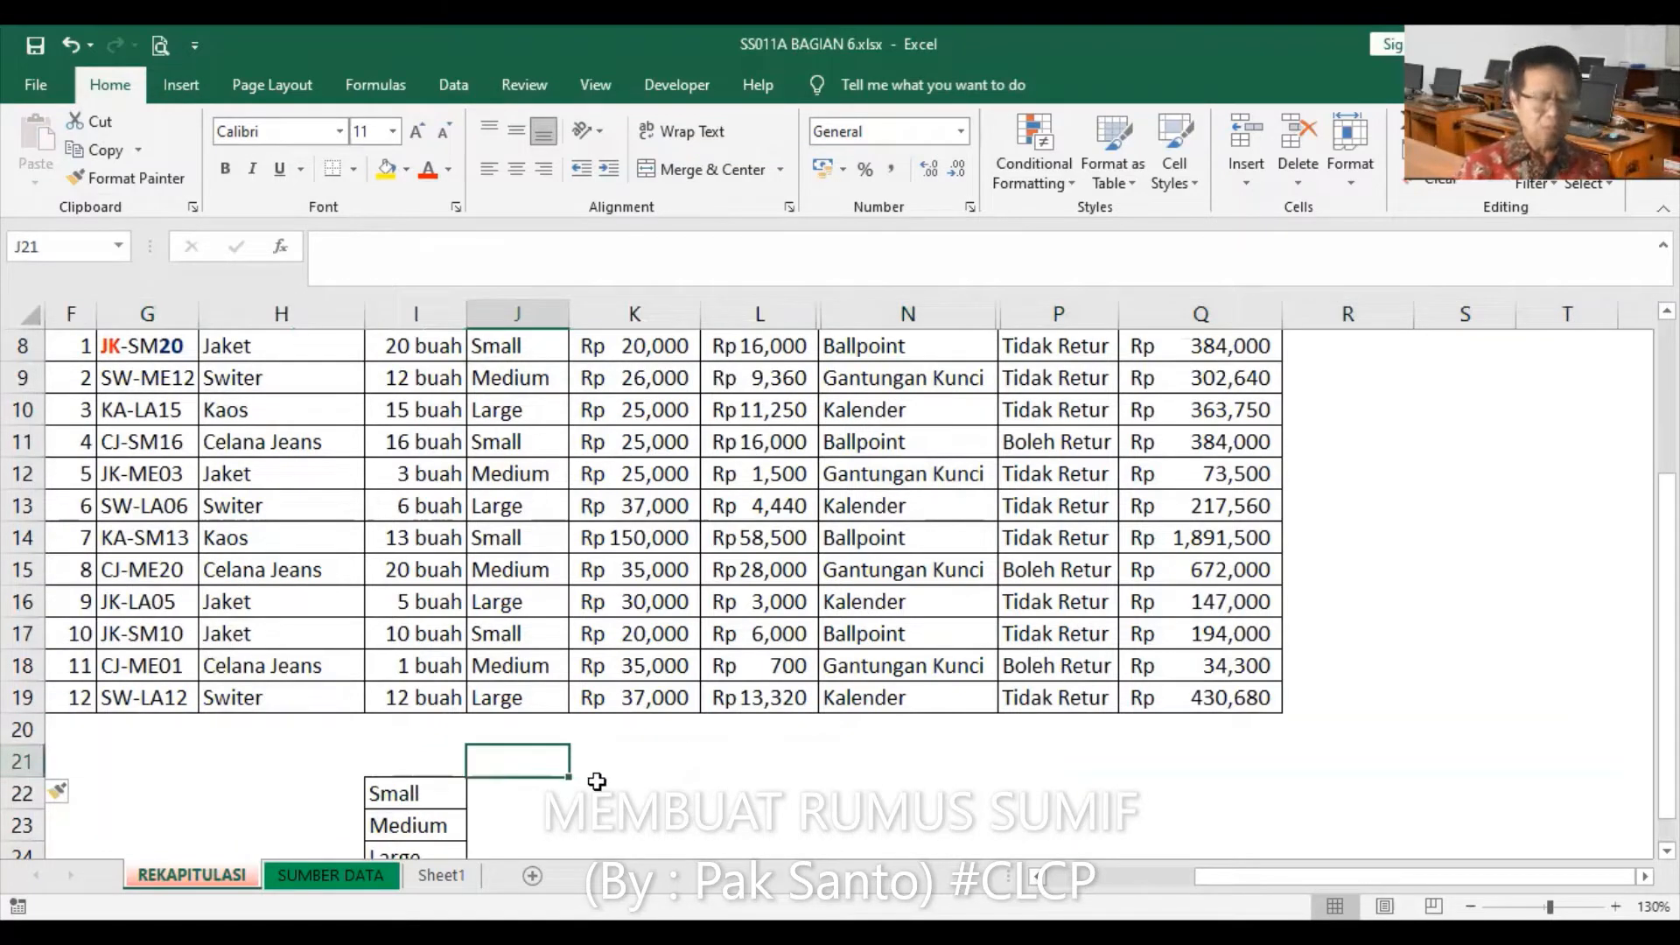
text(BANYAKNYA)
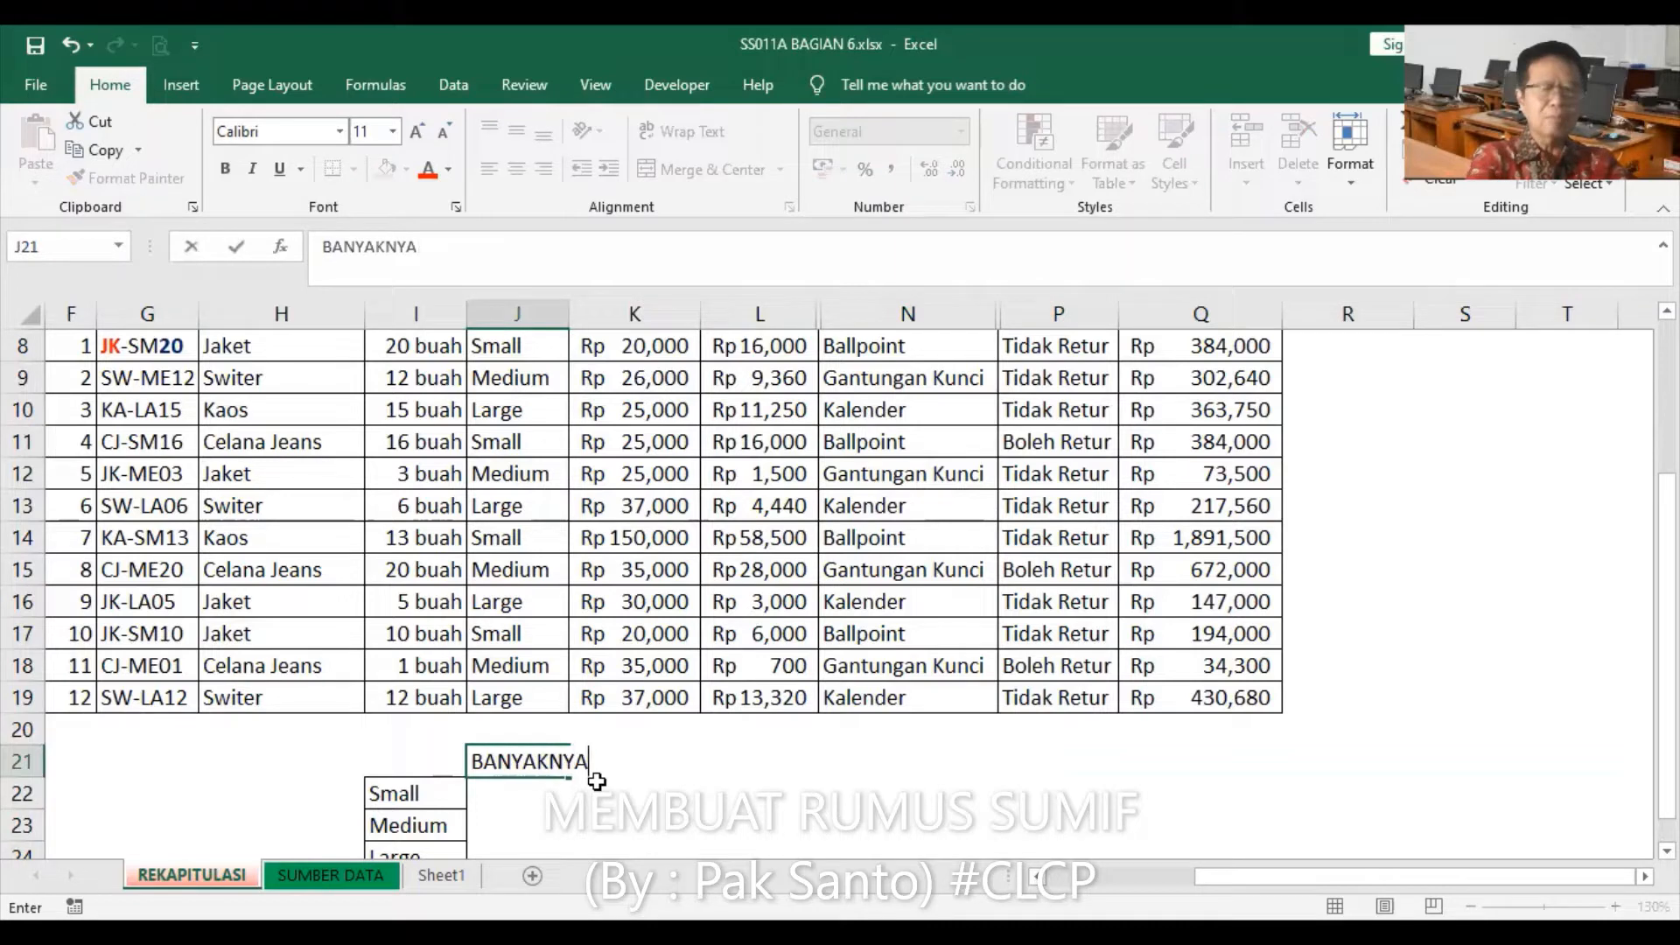
key(Return)
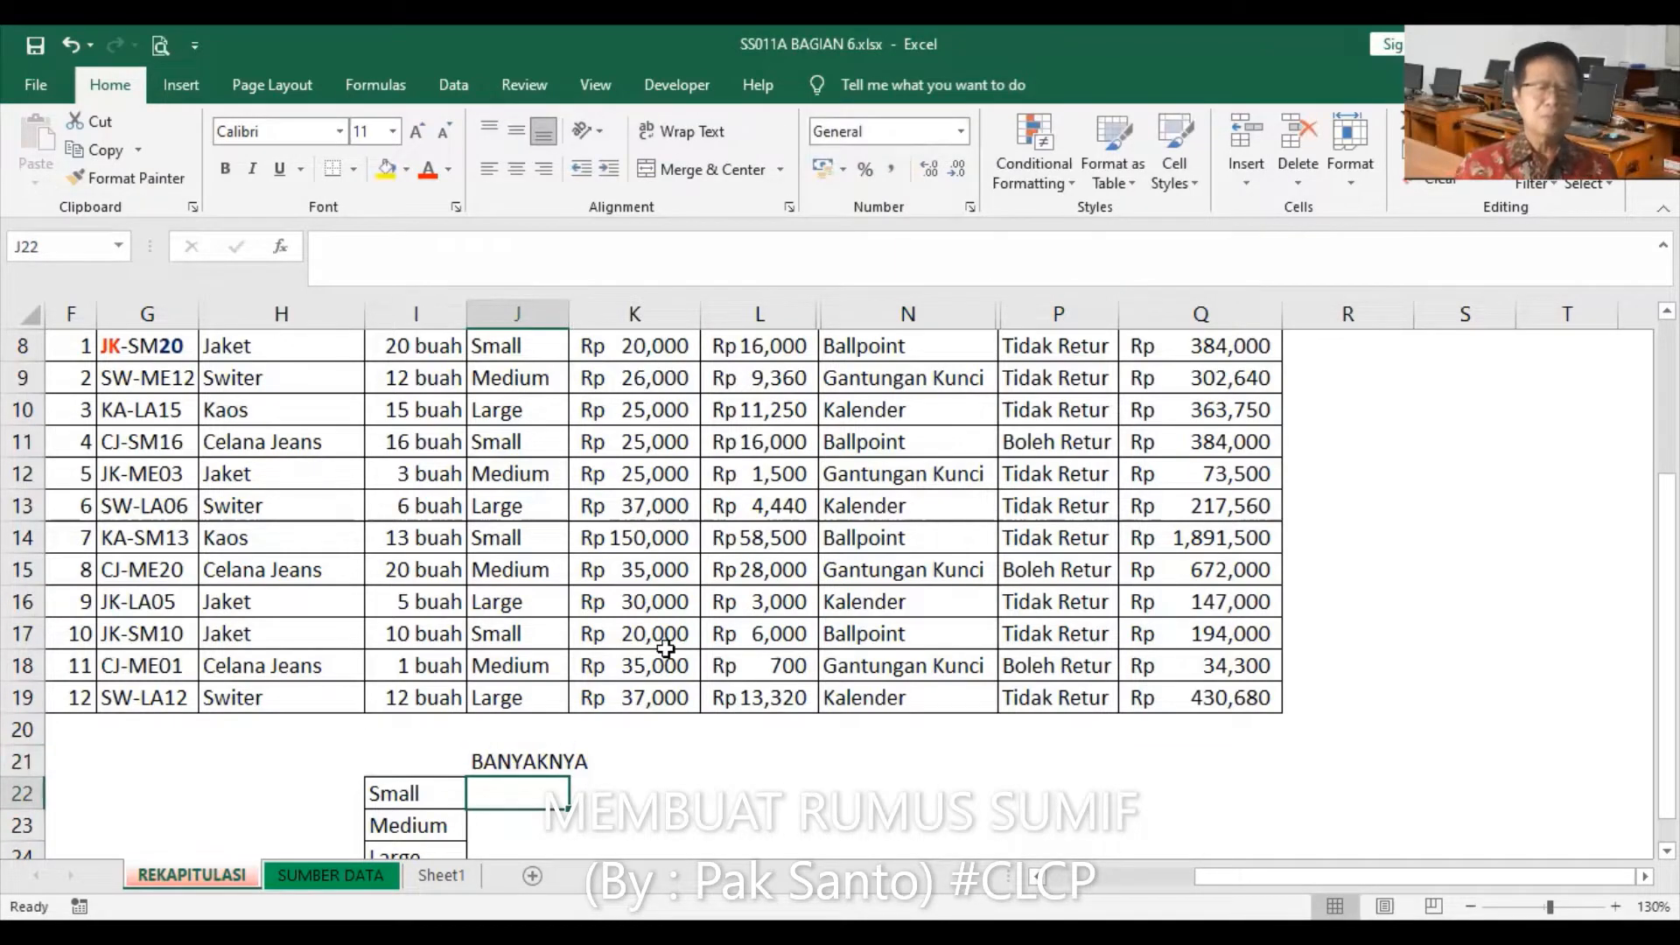
double_click(570, 314)
Step: Enter the heading DISKON in K21, beside BANYAKNYA
click(666, 761)
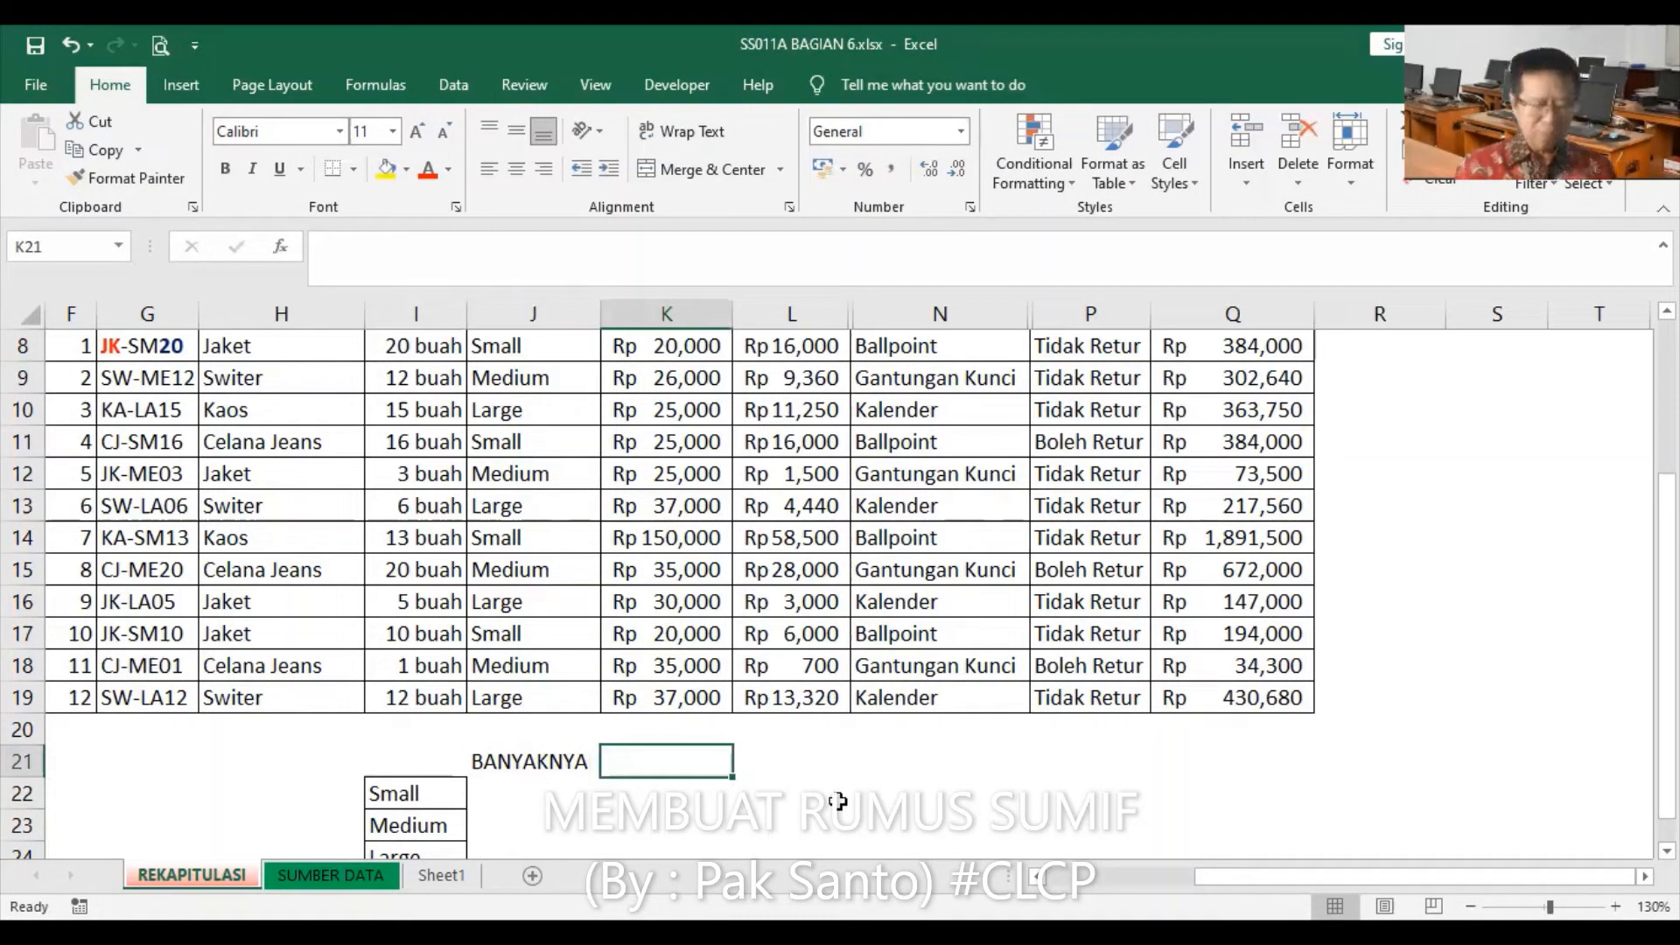
text(DISKON)
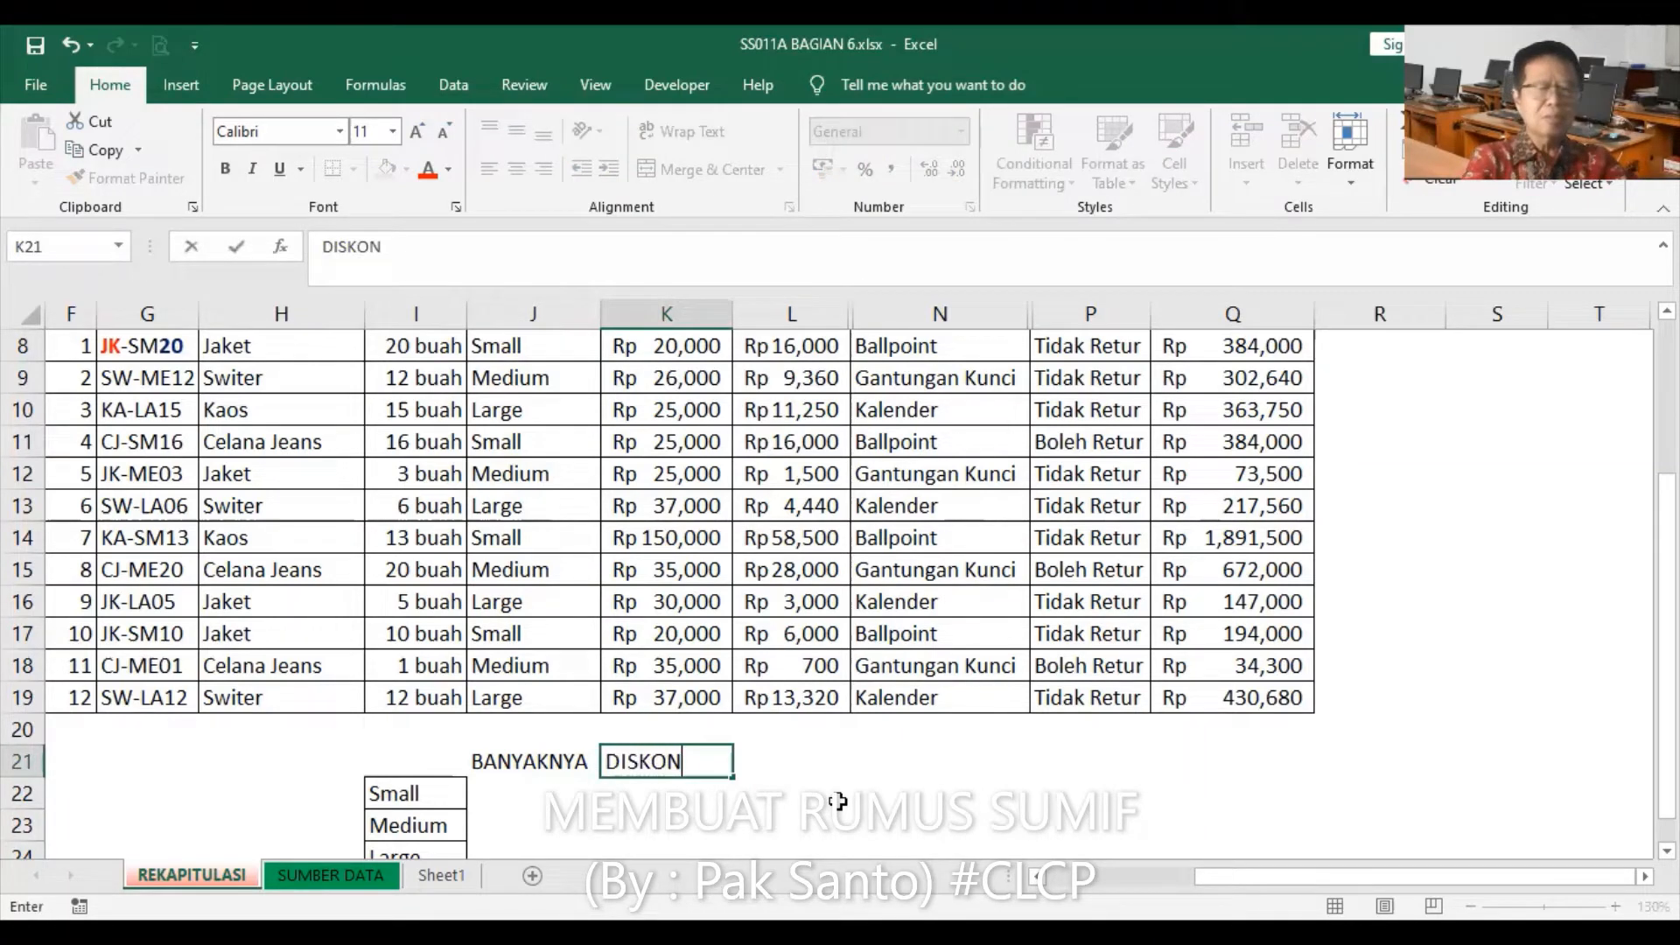
key(Return)
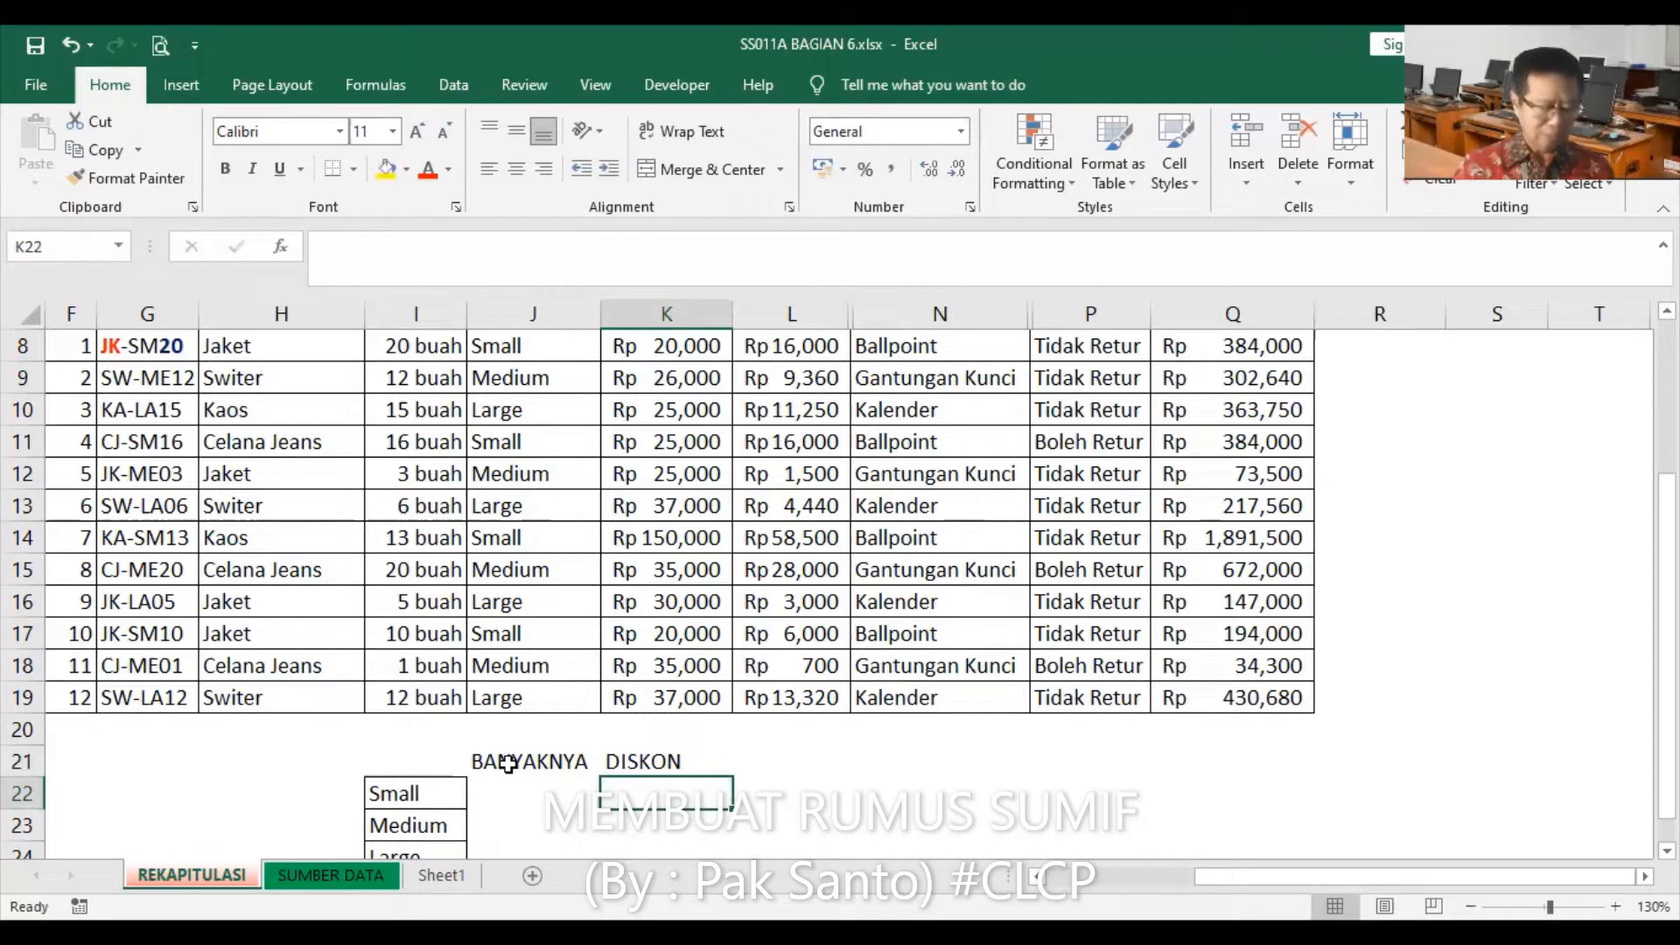
Step: Apply all borders to the summary table range I21:K24
mouse_move(438, 758)
mouse_down()
mouse_move(555, 758)
mouse_move(666, 857)
mouse_up()
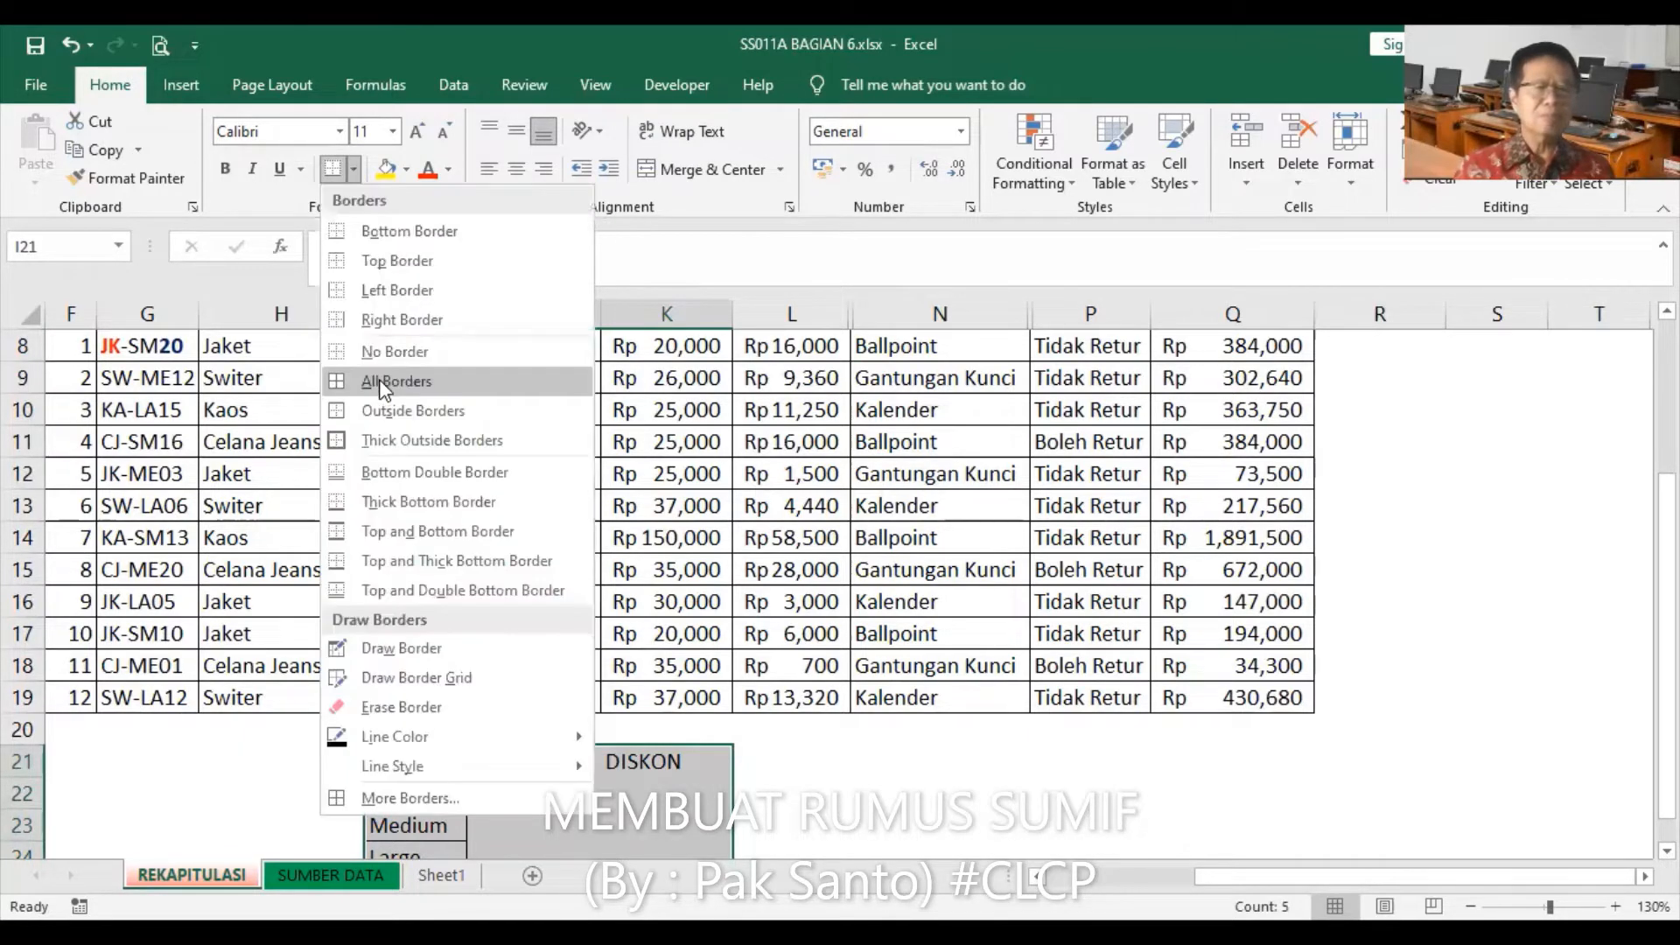
click(381, 382)
Step: Examine the UKURAN entries marked Small in J8, J11, J14 and J17 that the BANYAKNYA summary in J22 concerns
click(553, 792)
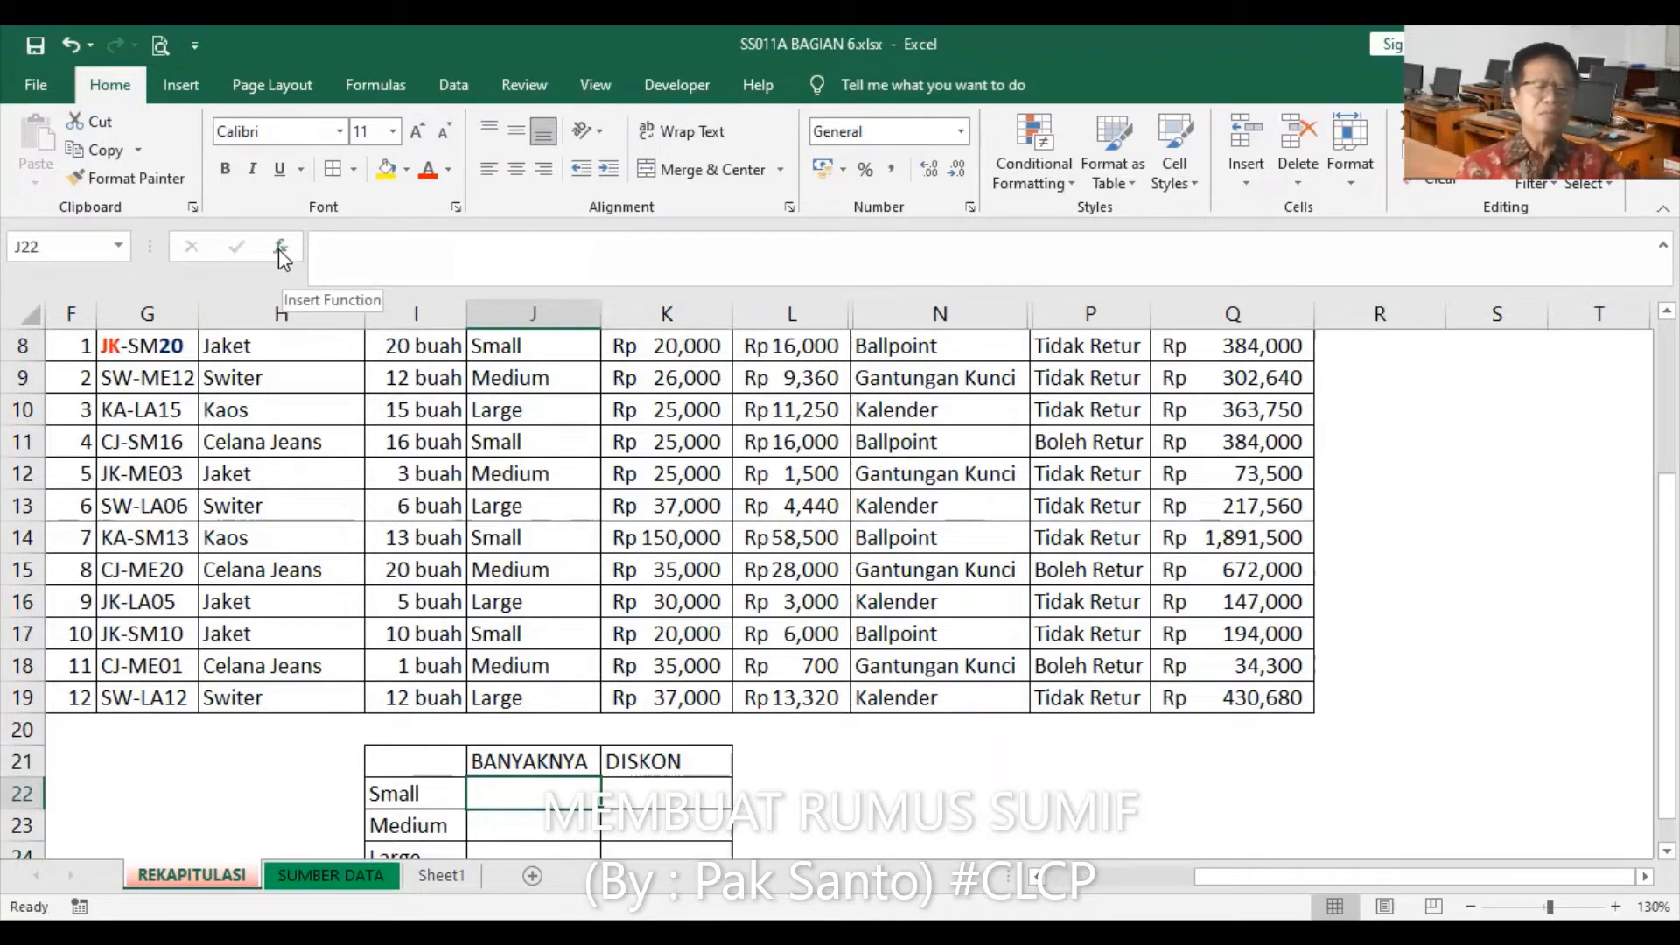
scroll(506, 472, up, 1)
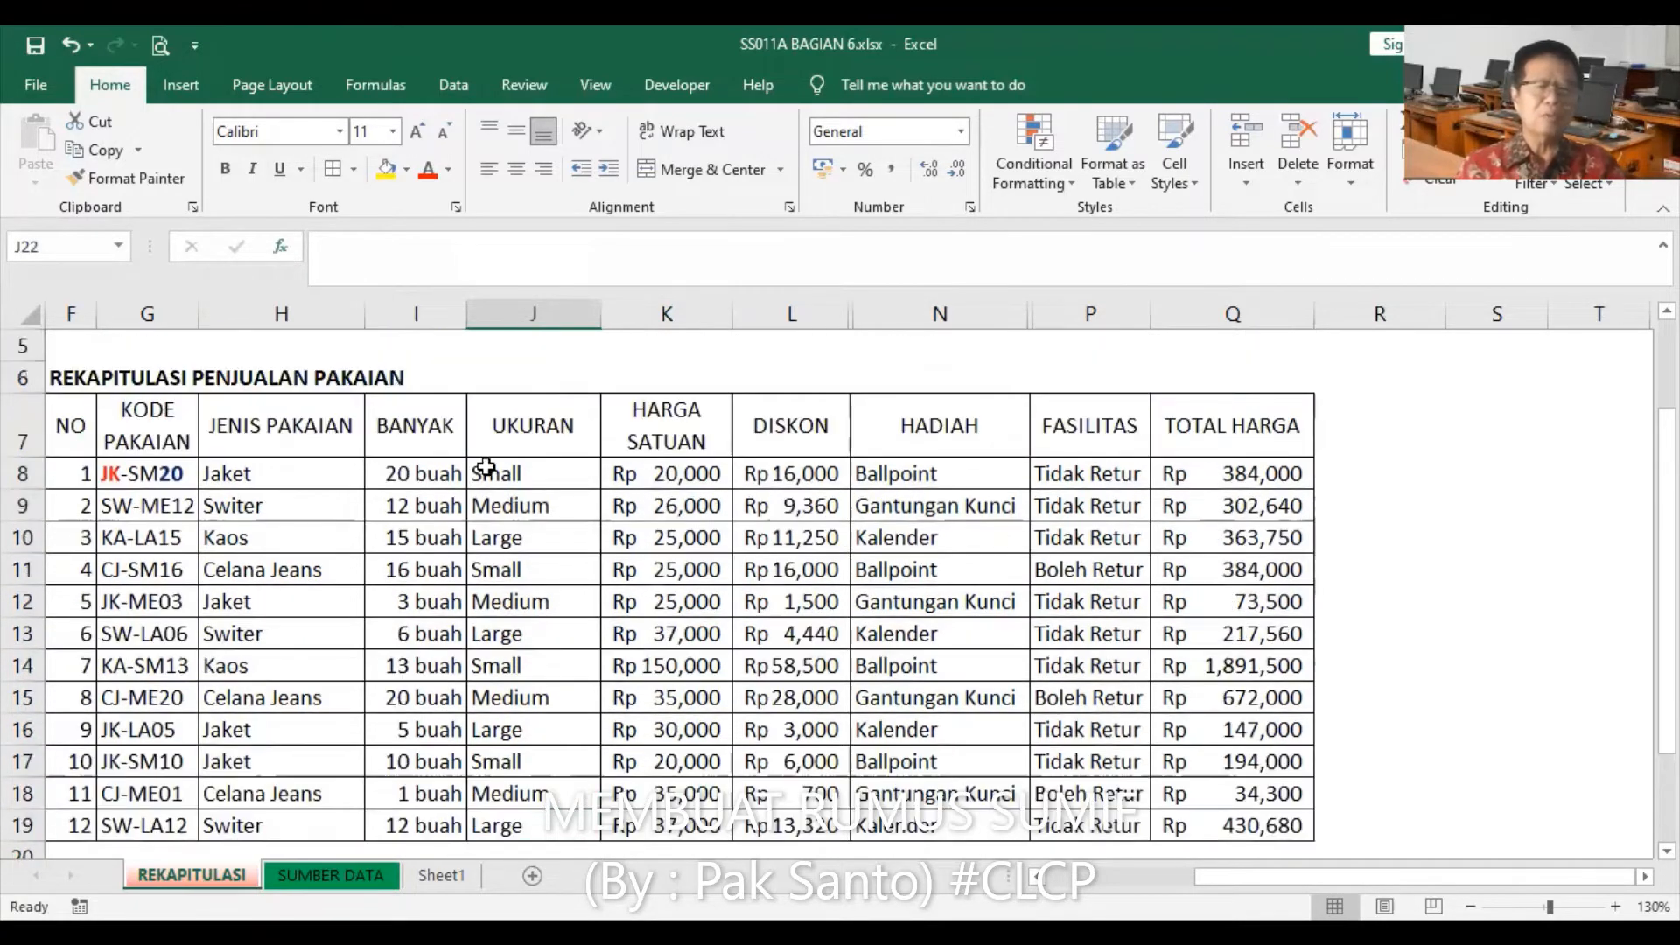
click(506, 472)
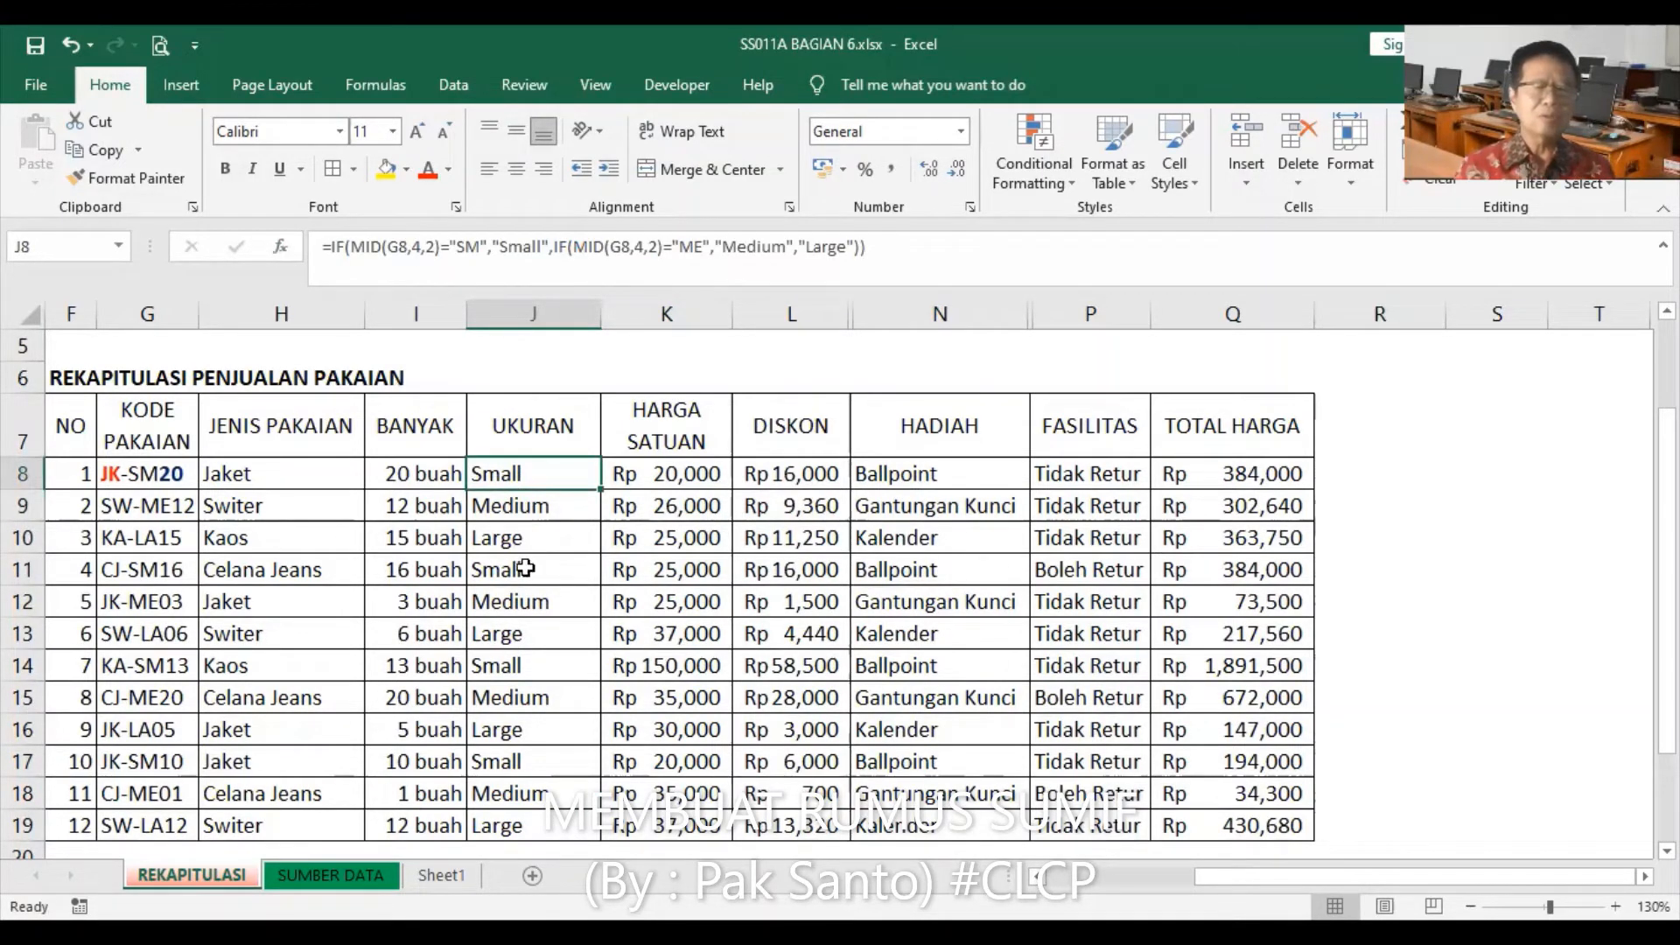
click(525, 569)
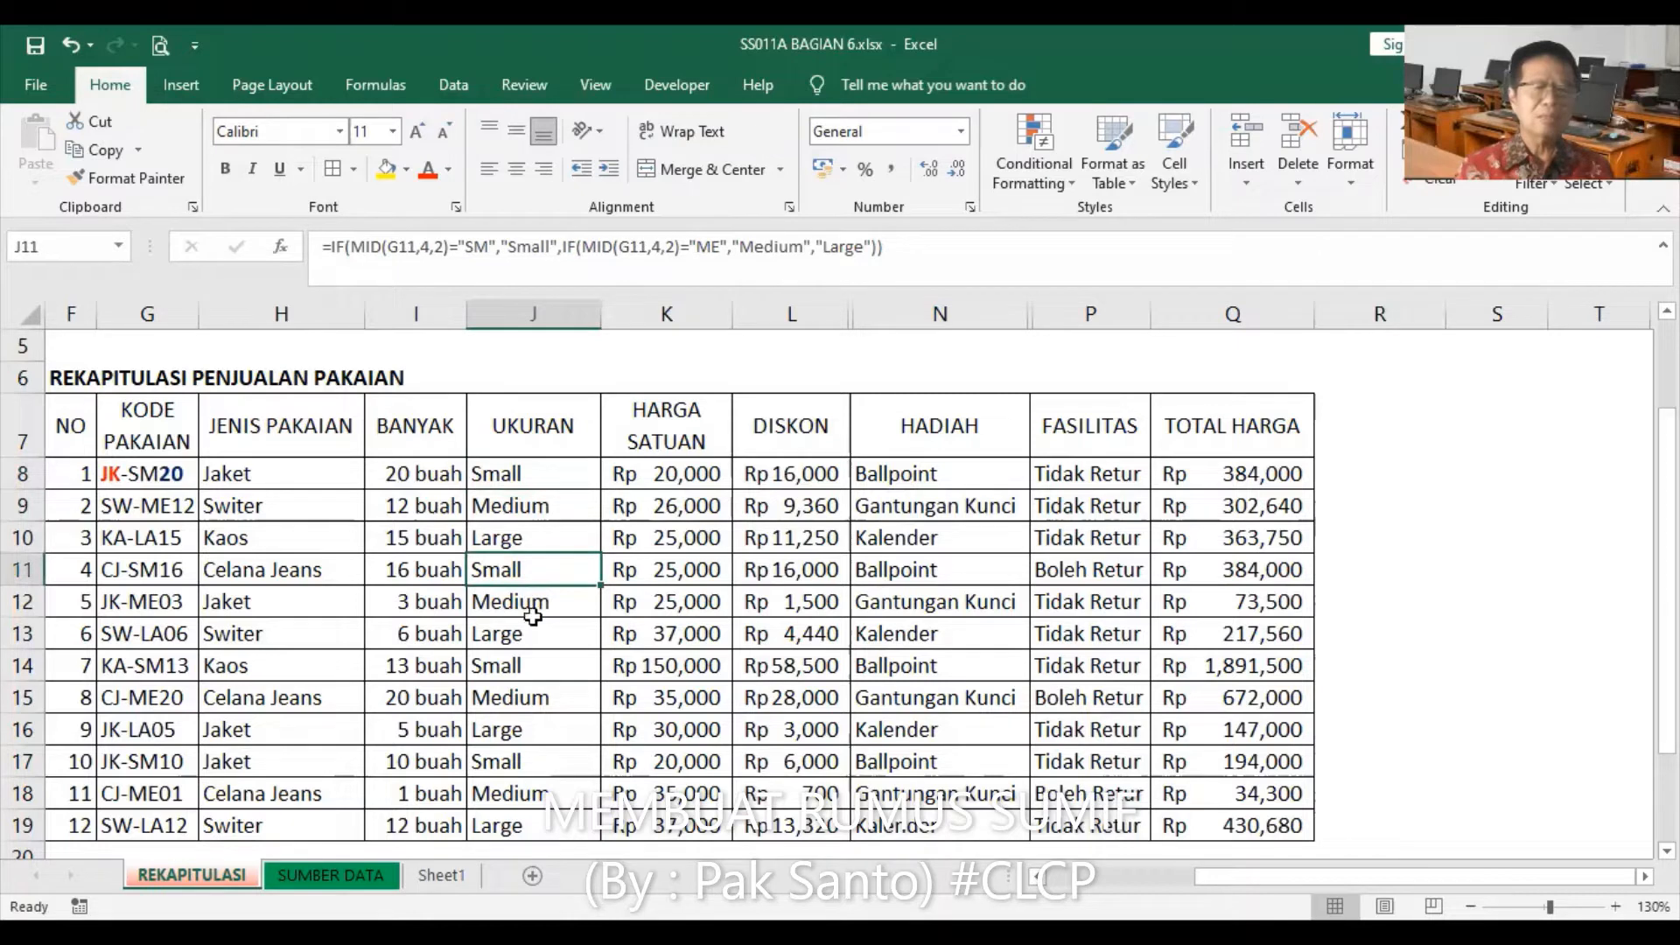
click(532, 660)
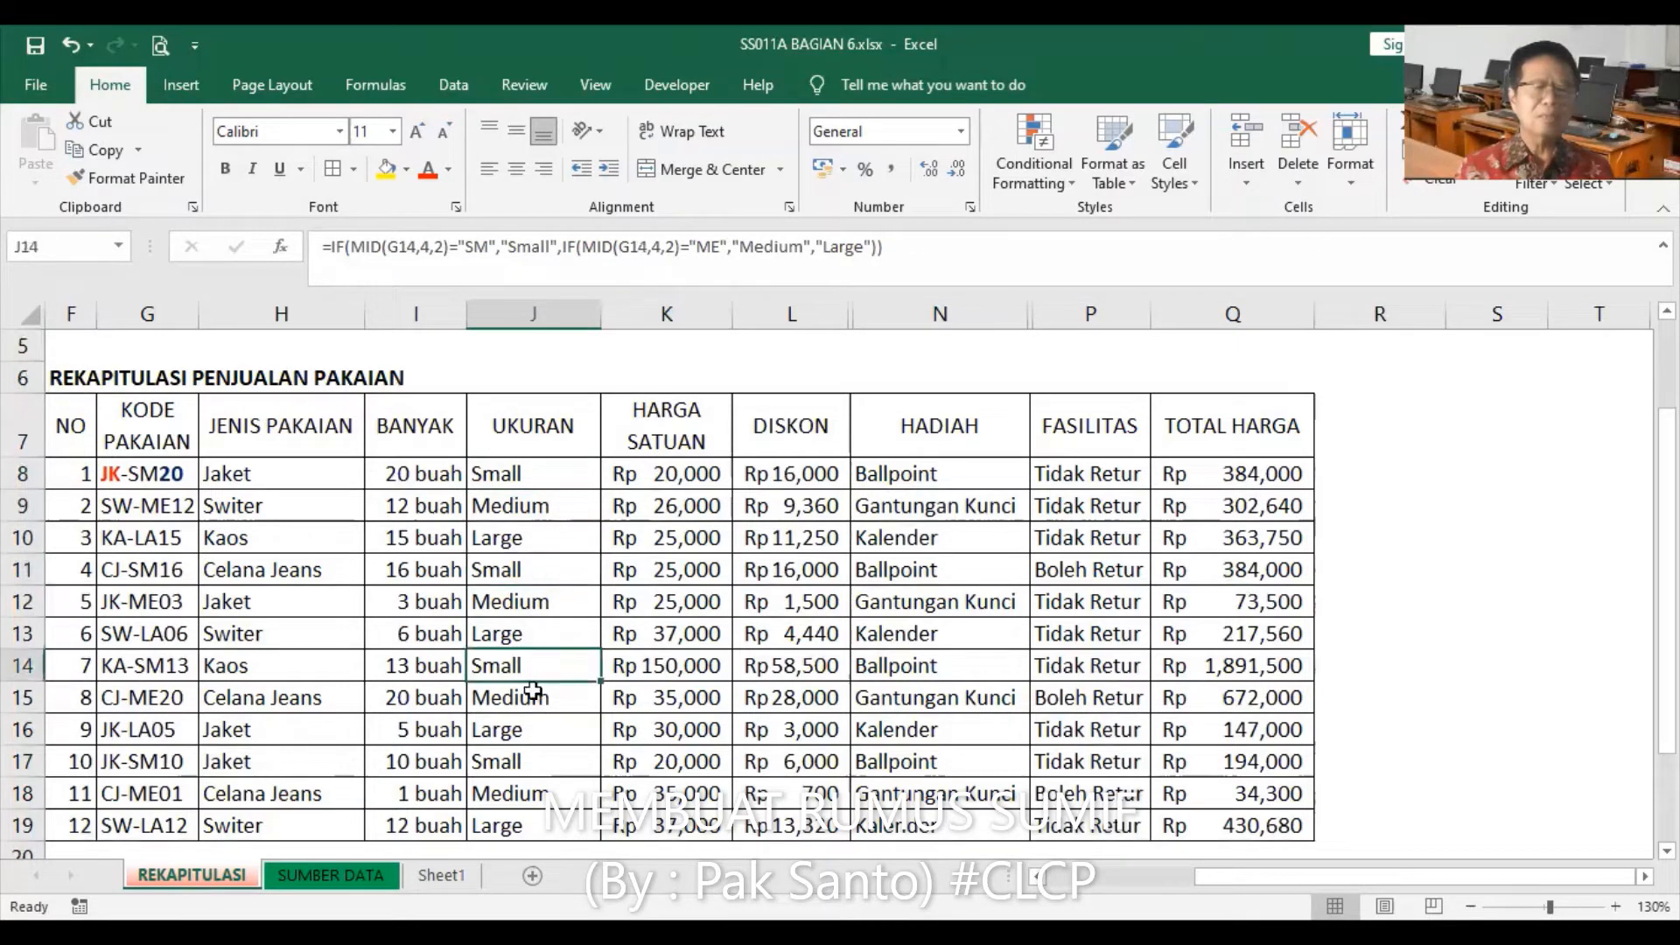
click(535, 760)
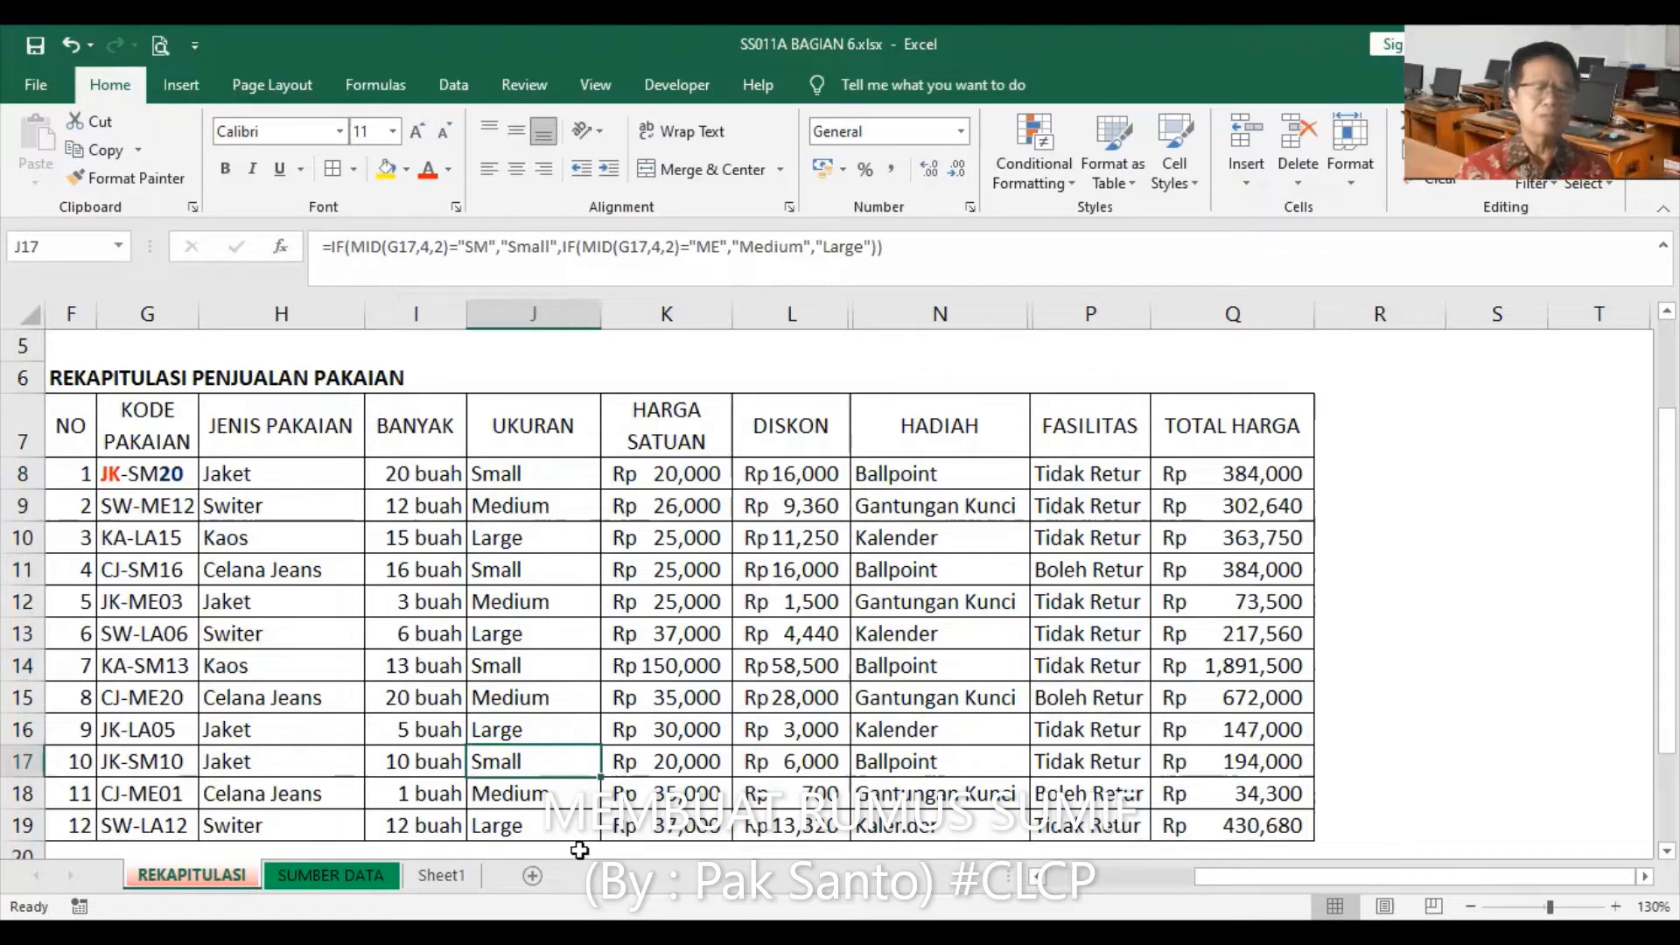
Step: Compare the BANYAK and UKURAN columns of the recap with the empty BANYAKNYA cell for Small in J22
scroll(535, 761, down, 1)
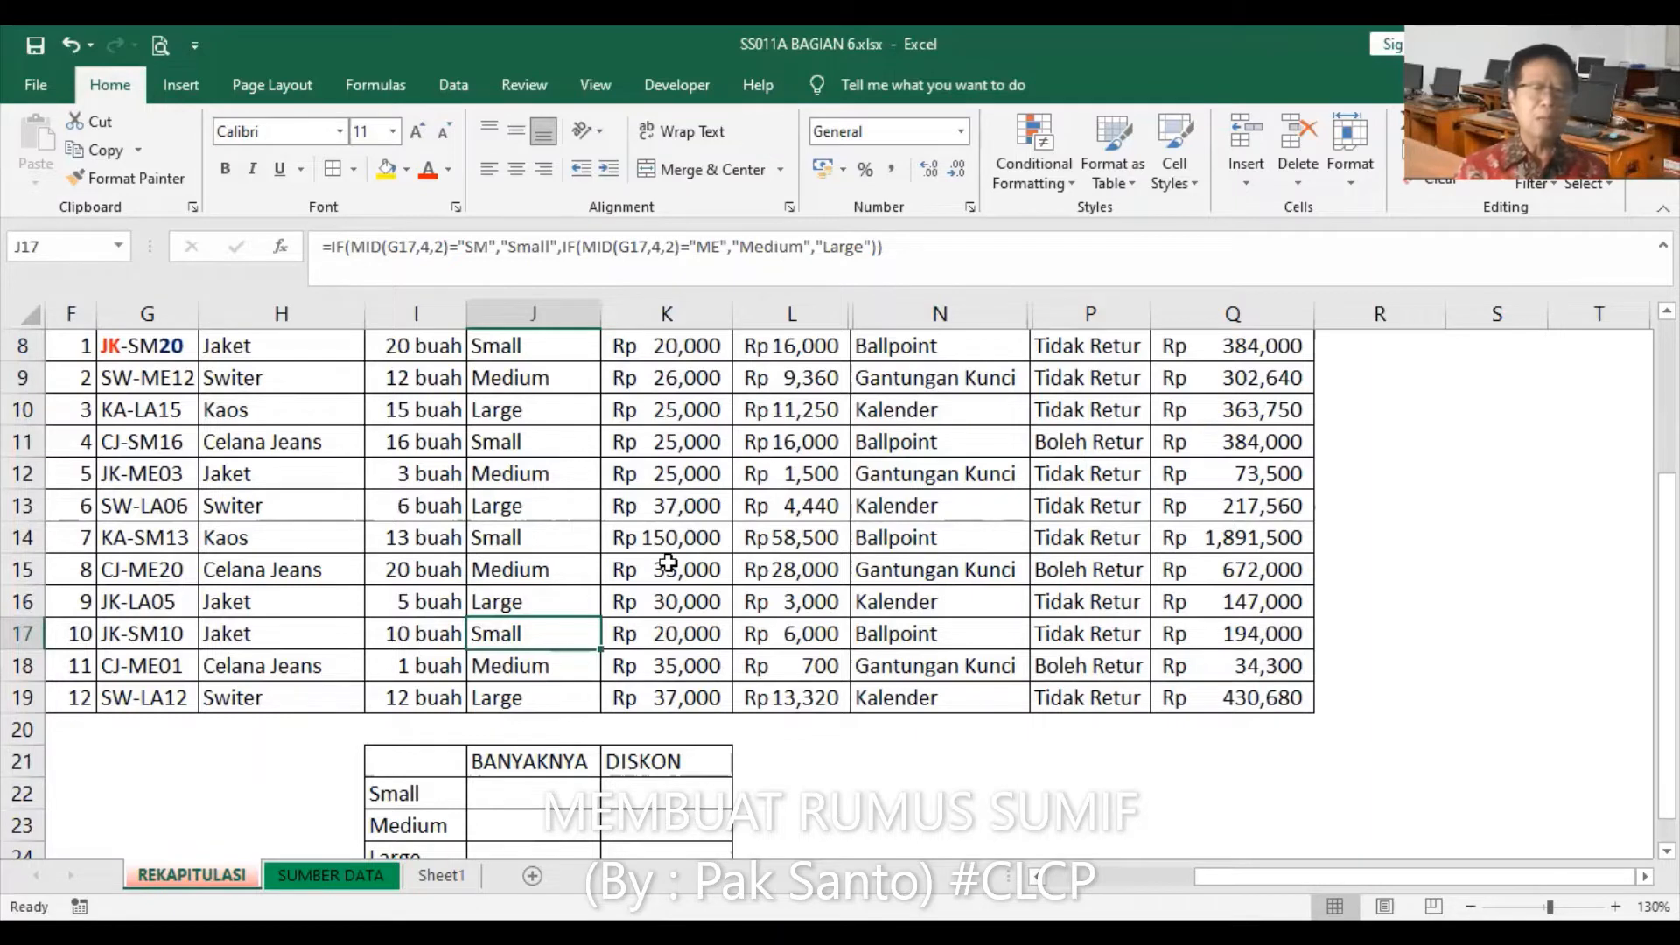
scroll(660, 552, up, 1)
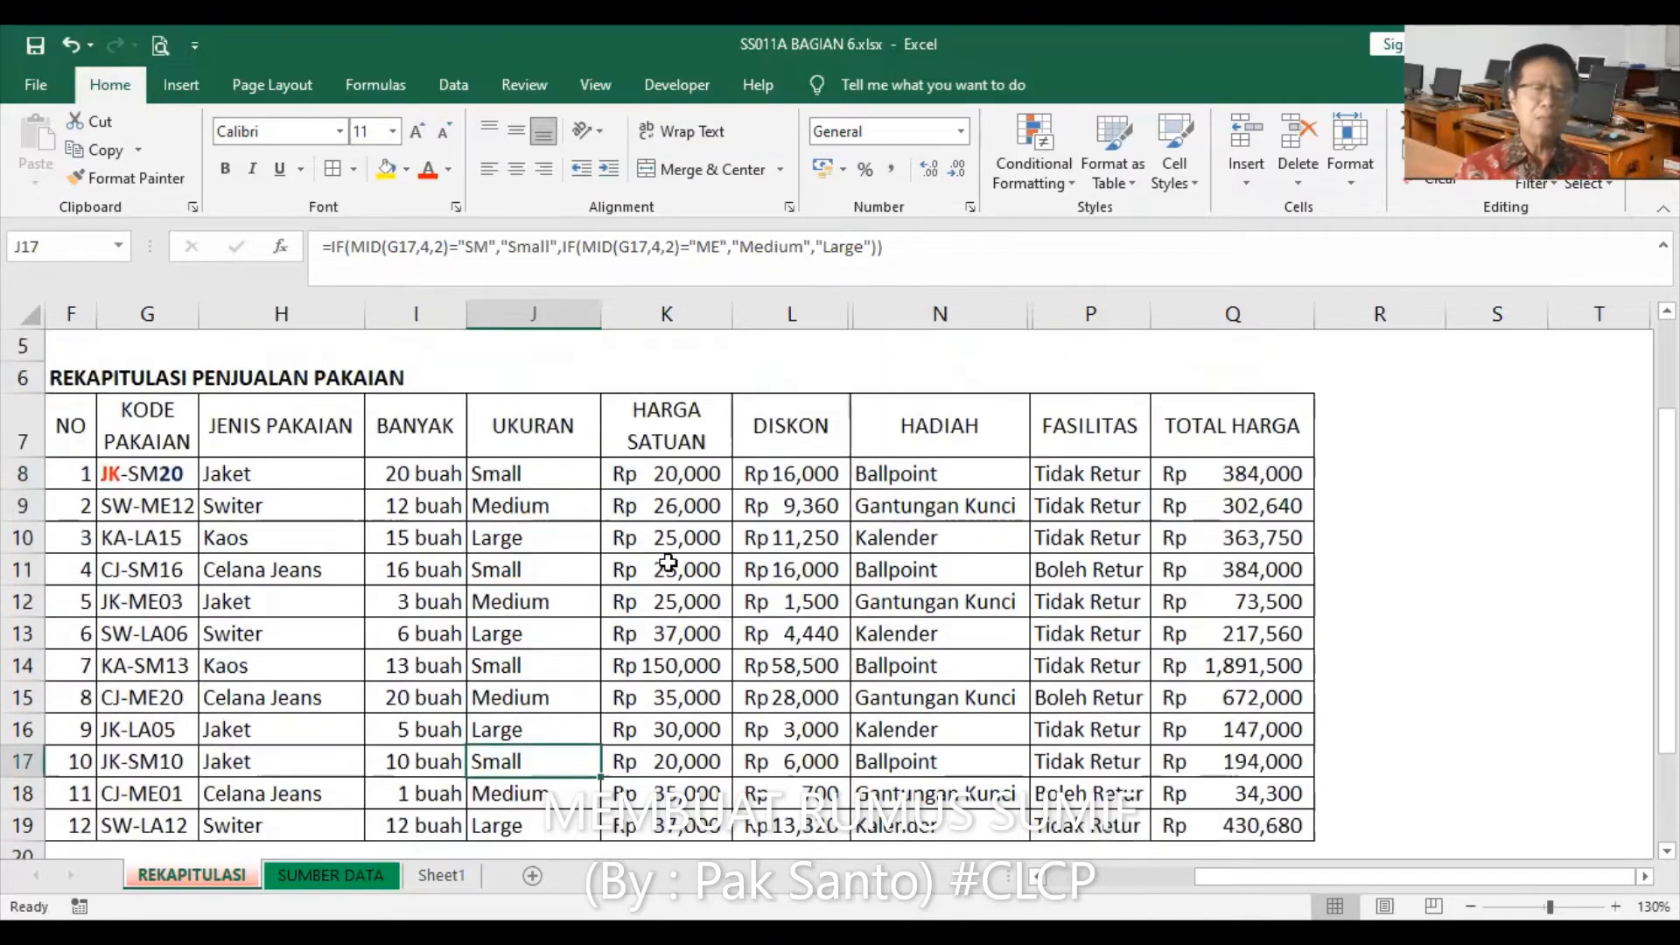
click(421, 479)
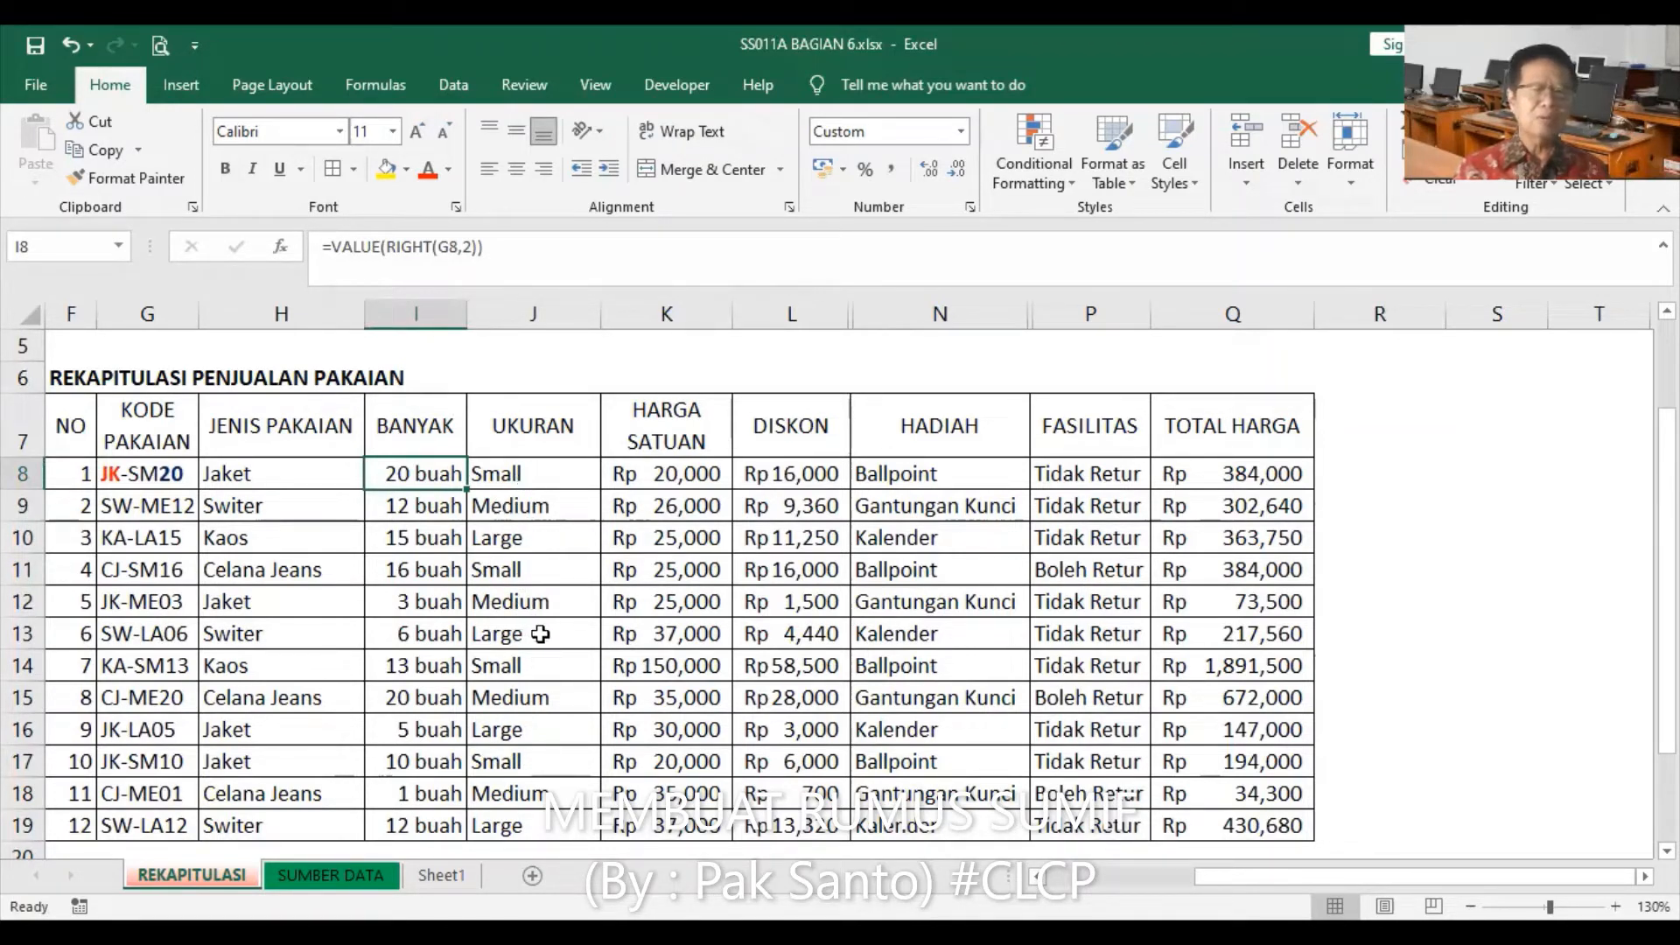
scroll(539, 633, down, 1)
click(531, 789)
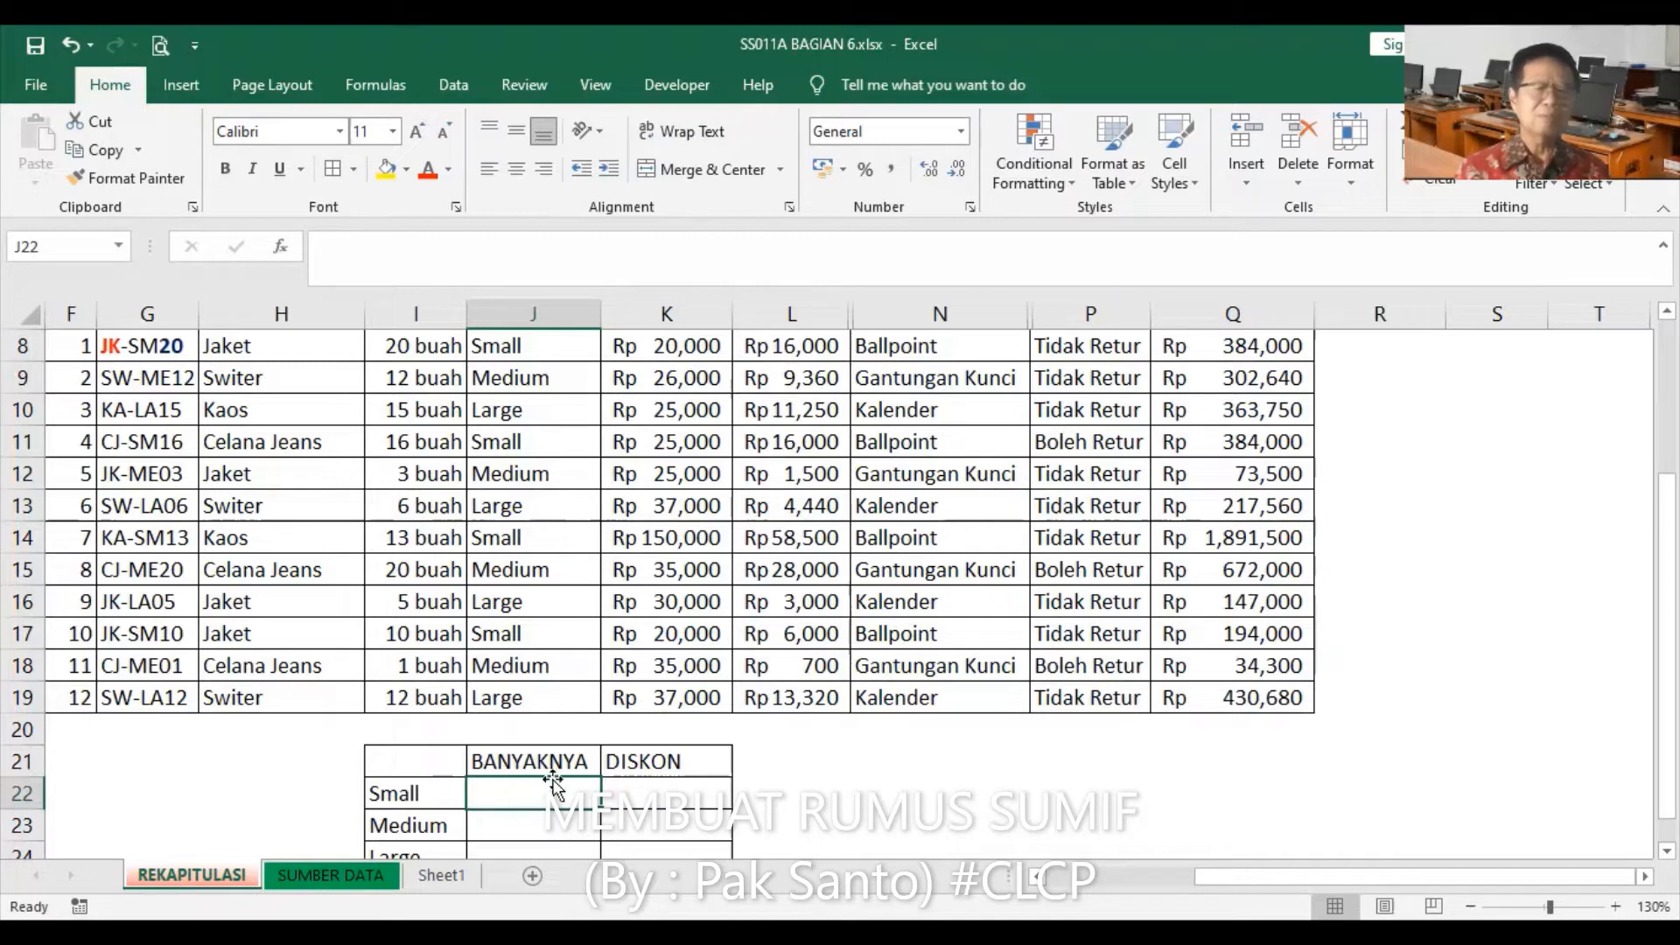
scroll(523, 698, up, 1)
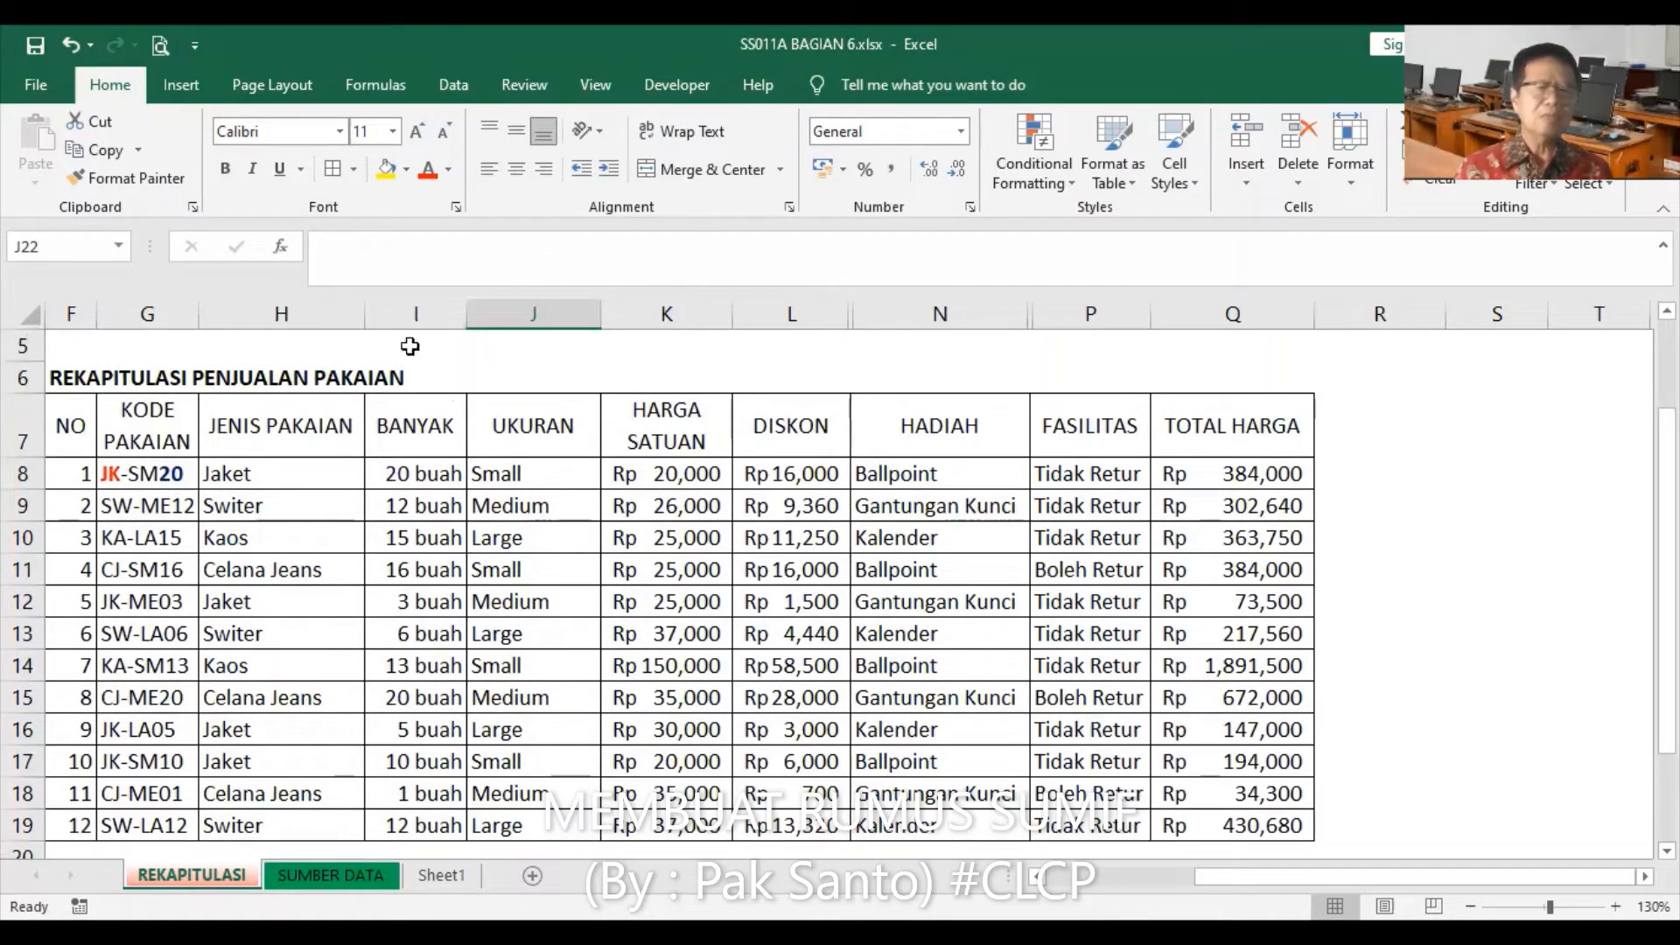
scroll(444, 467, down, 3)
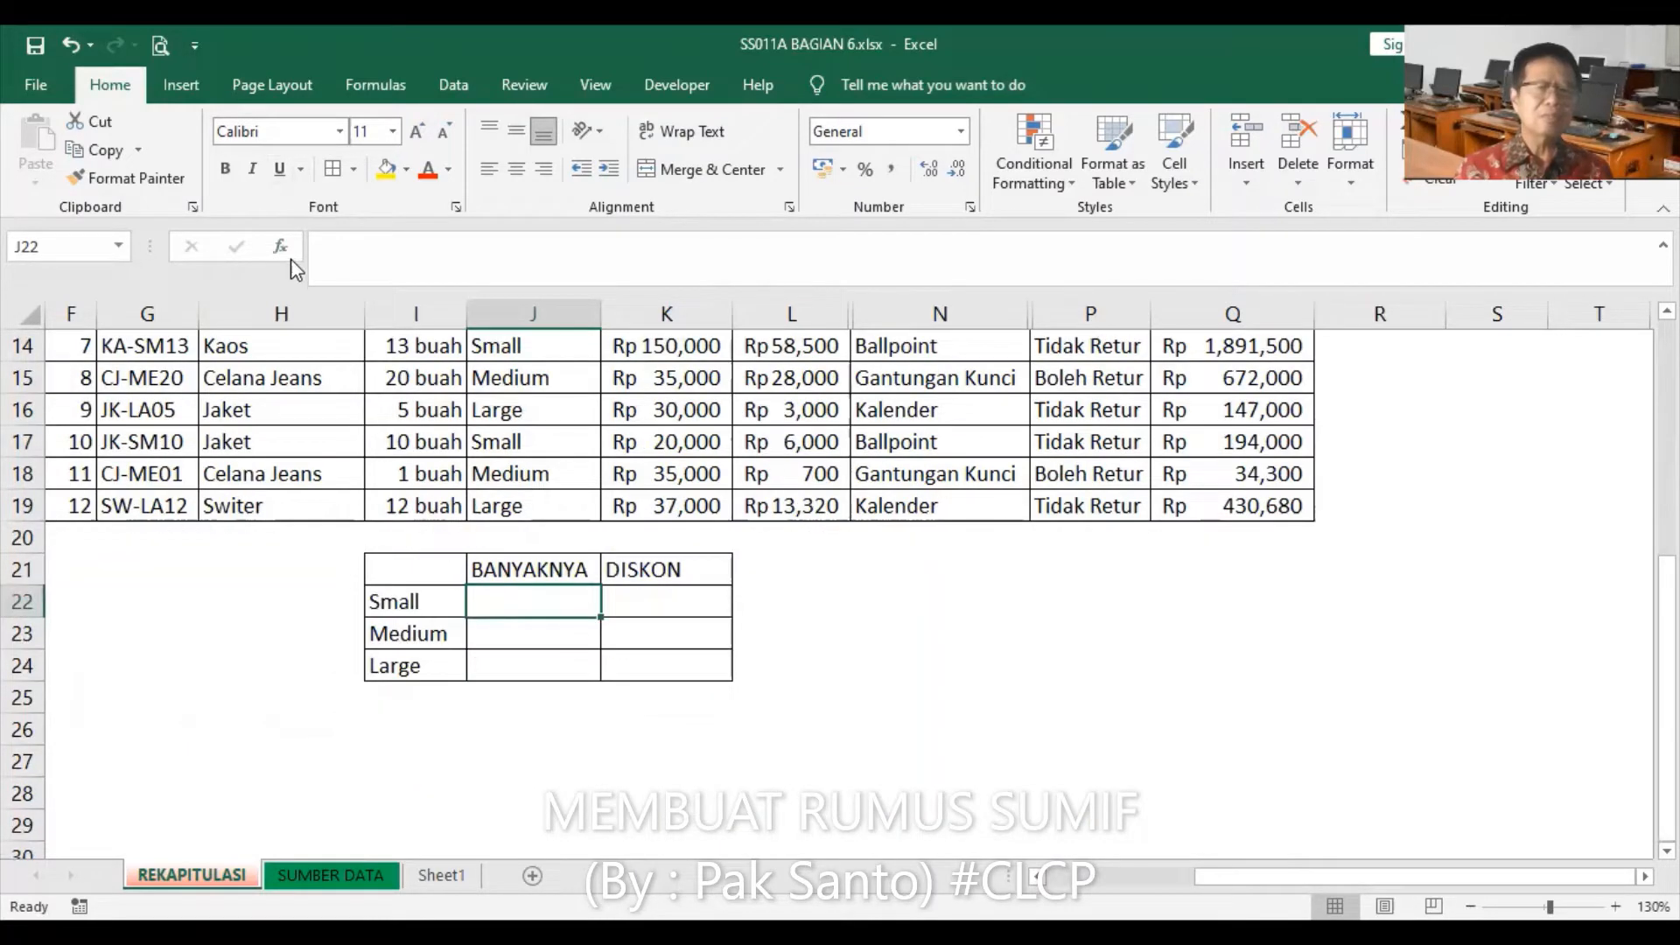
scroll(530, 469, up, 1)
scroll(530, 469, up, 3)
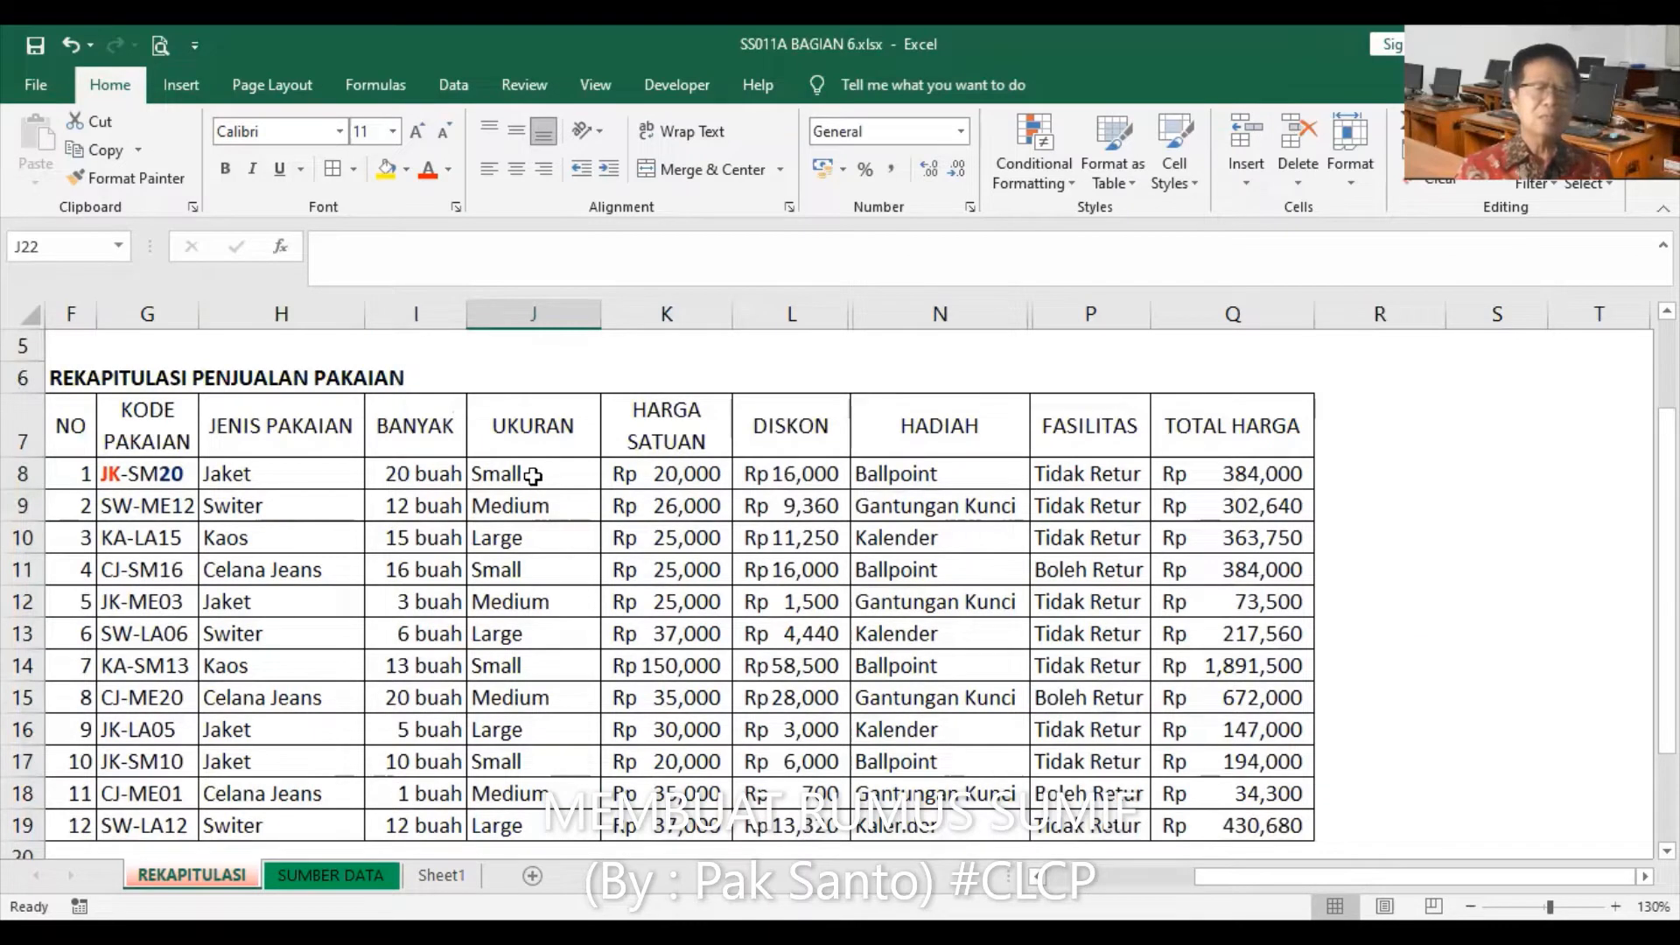
Step: Check the defined name of the UKURAN entries J8:J19 and the range that the name UKURAN refers to
double_click(533, 475)
key(Escape)
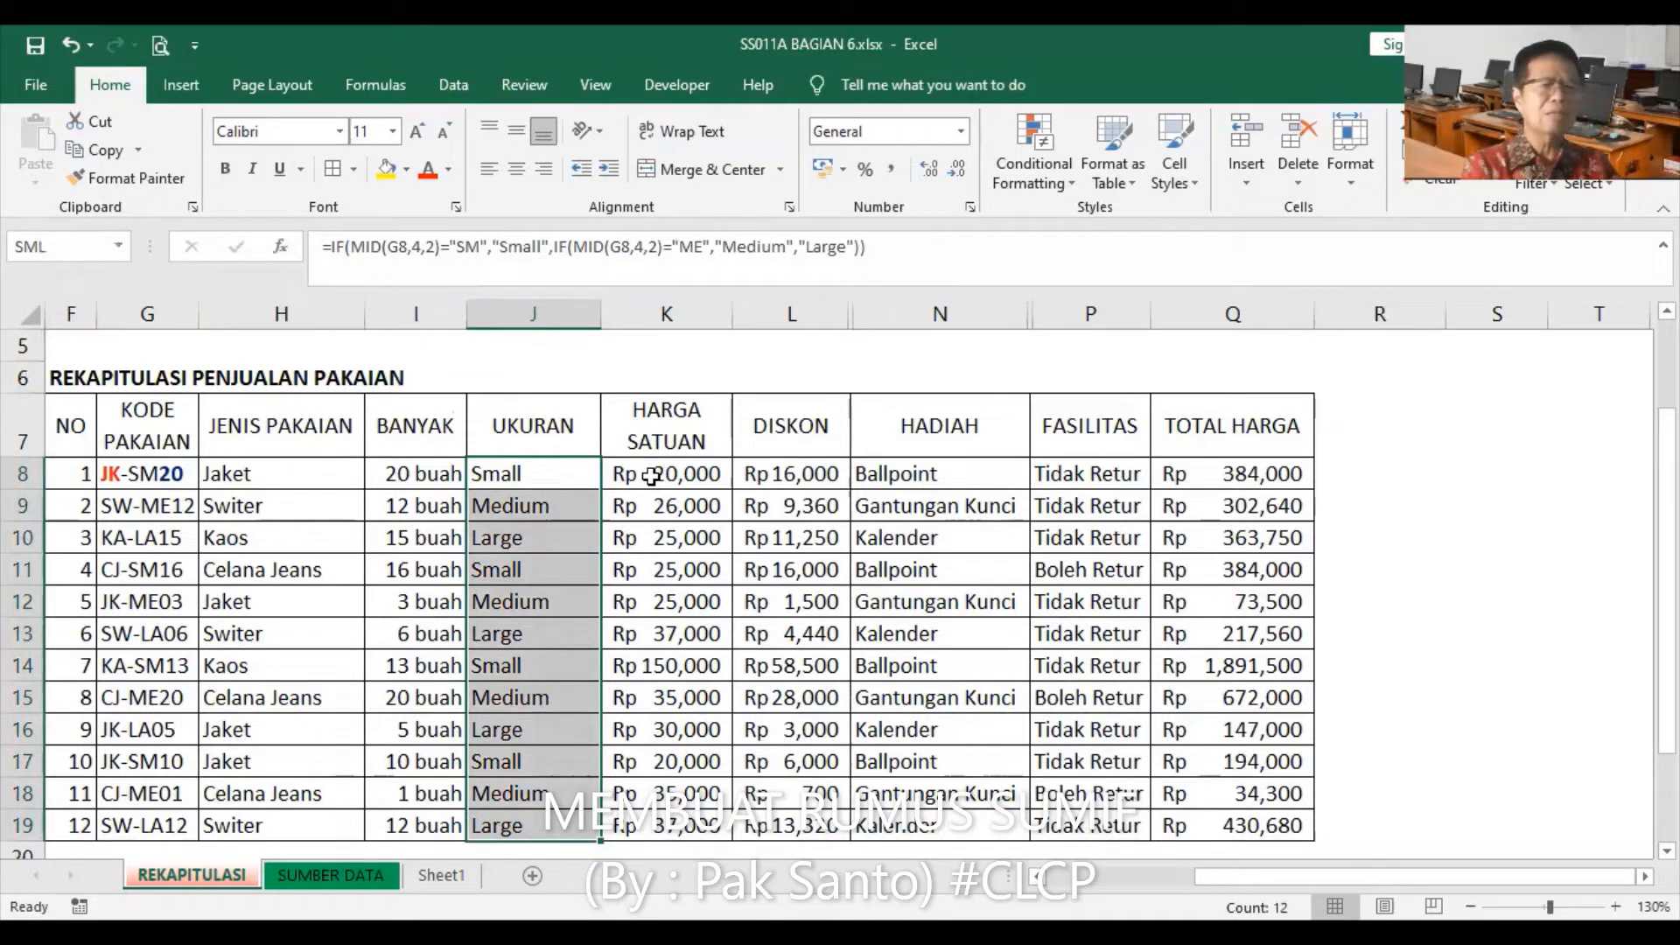
click(438, 604)
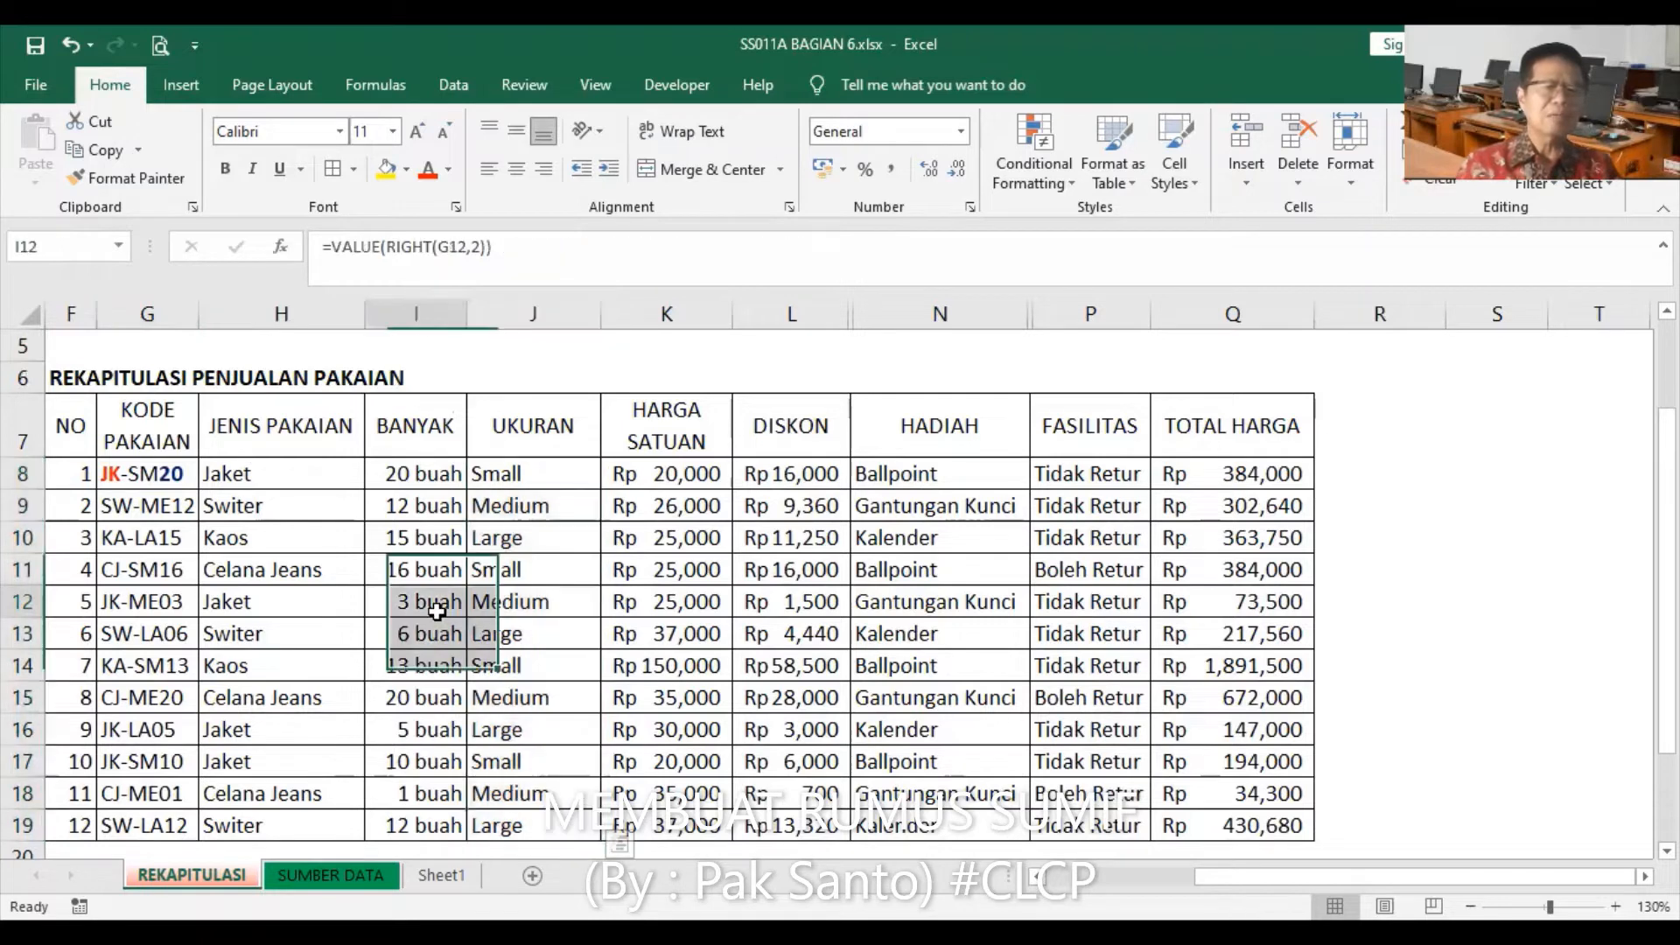
click(120, 248)
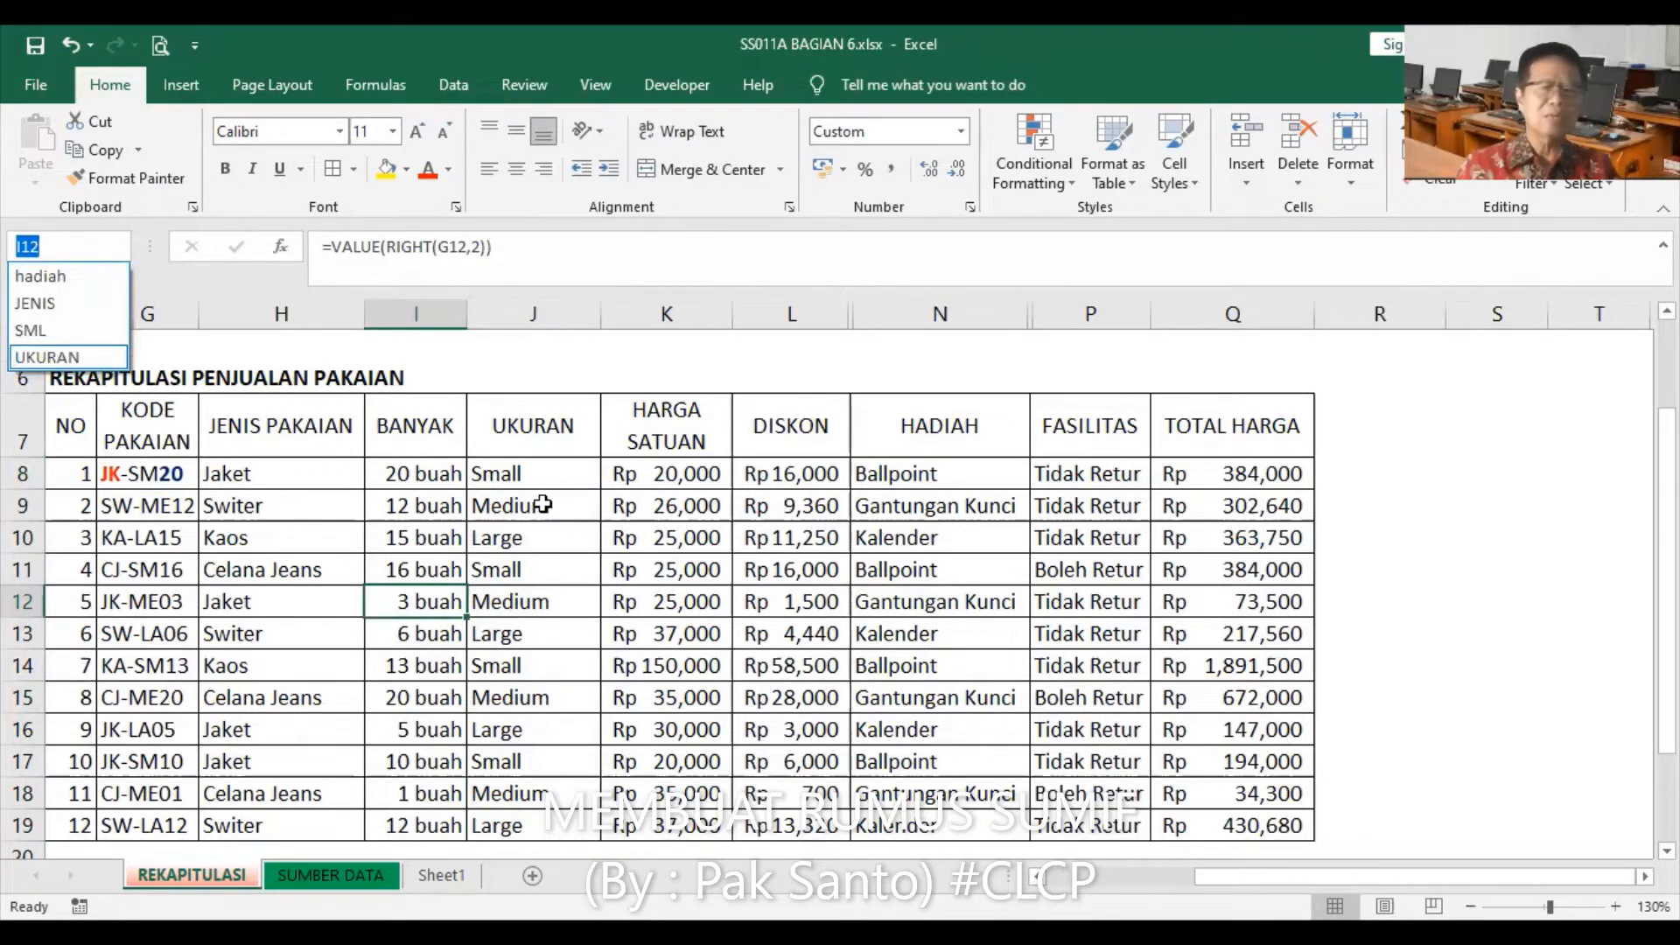
key(Return)
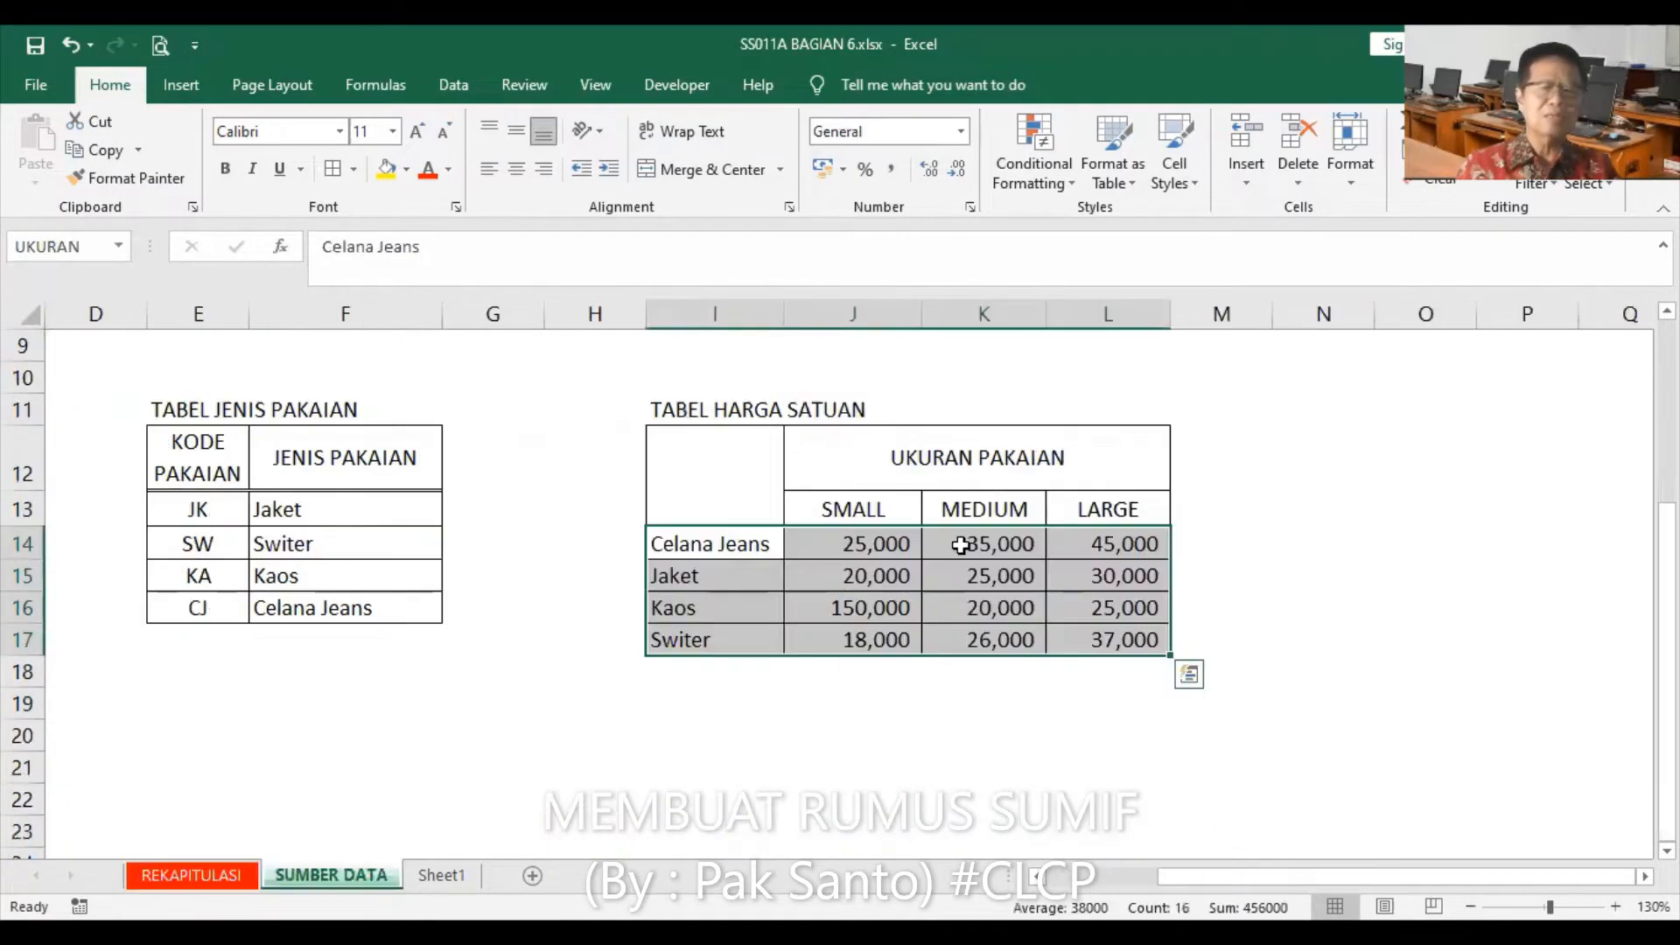
click(210, 876)
click(508, 476)
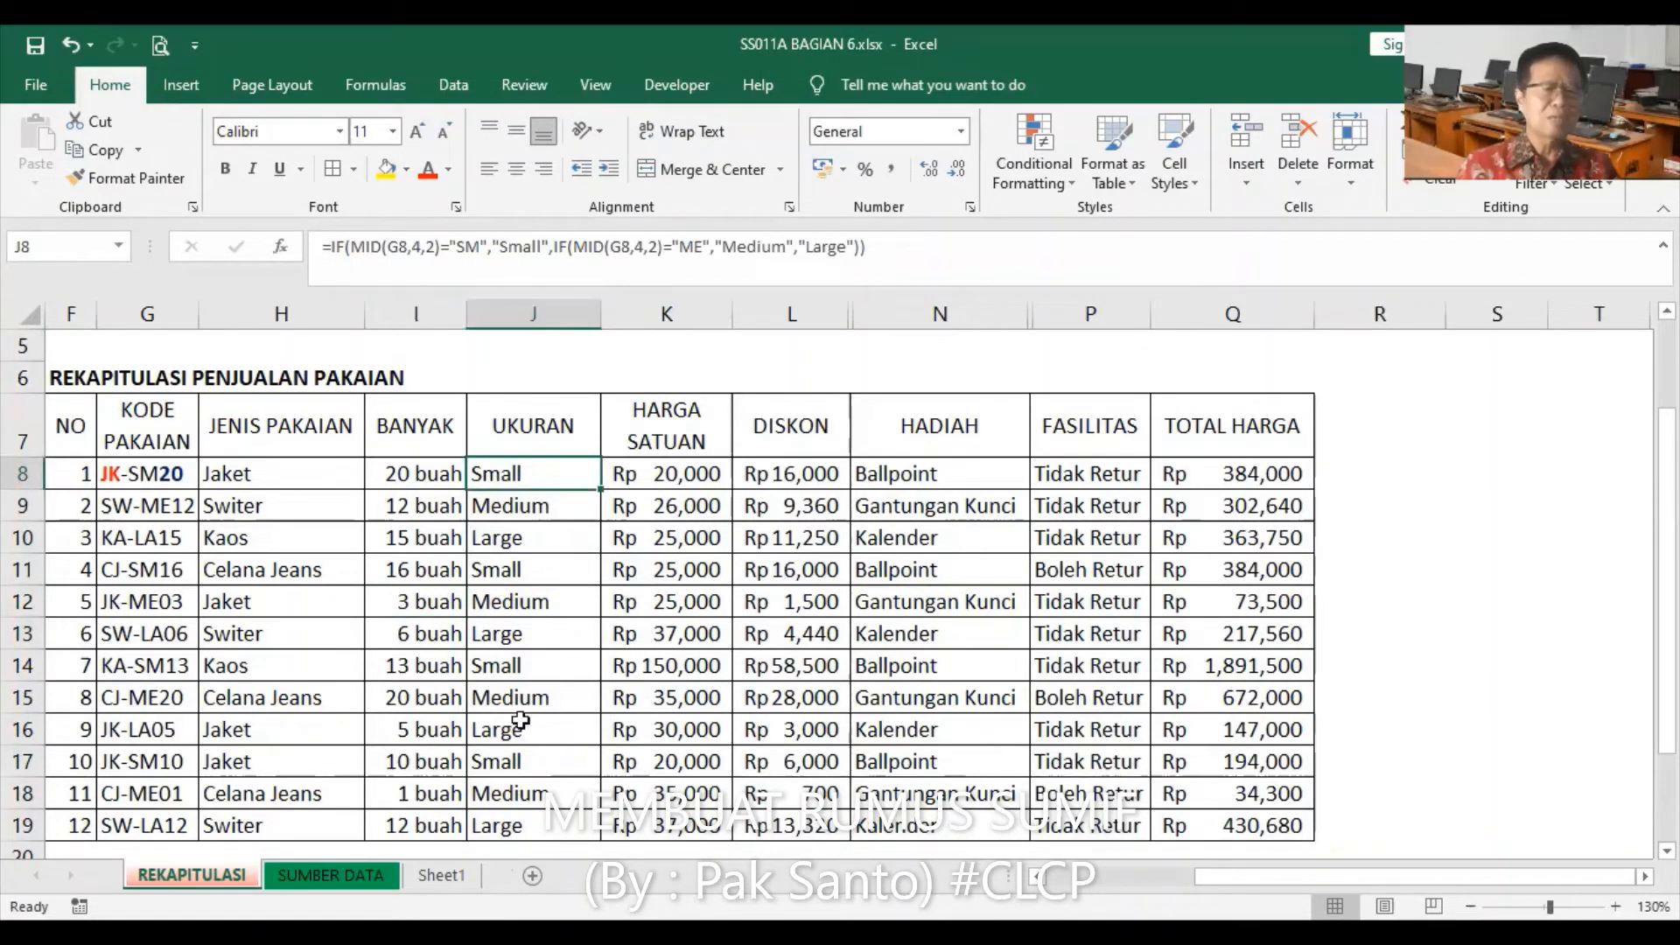
shift+click(510, 825)
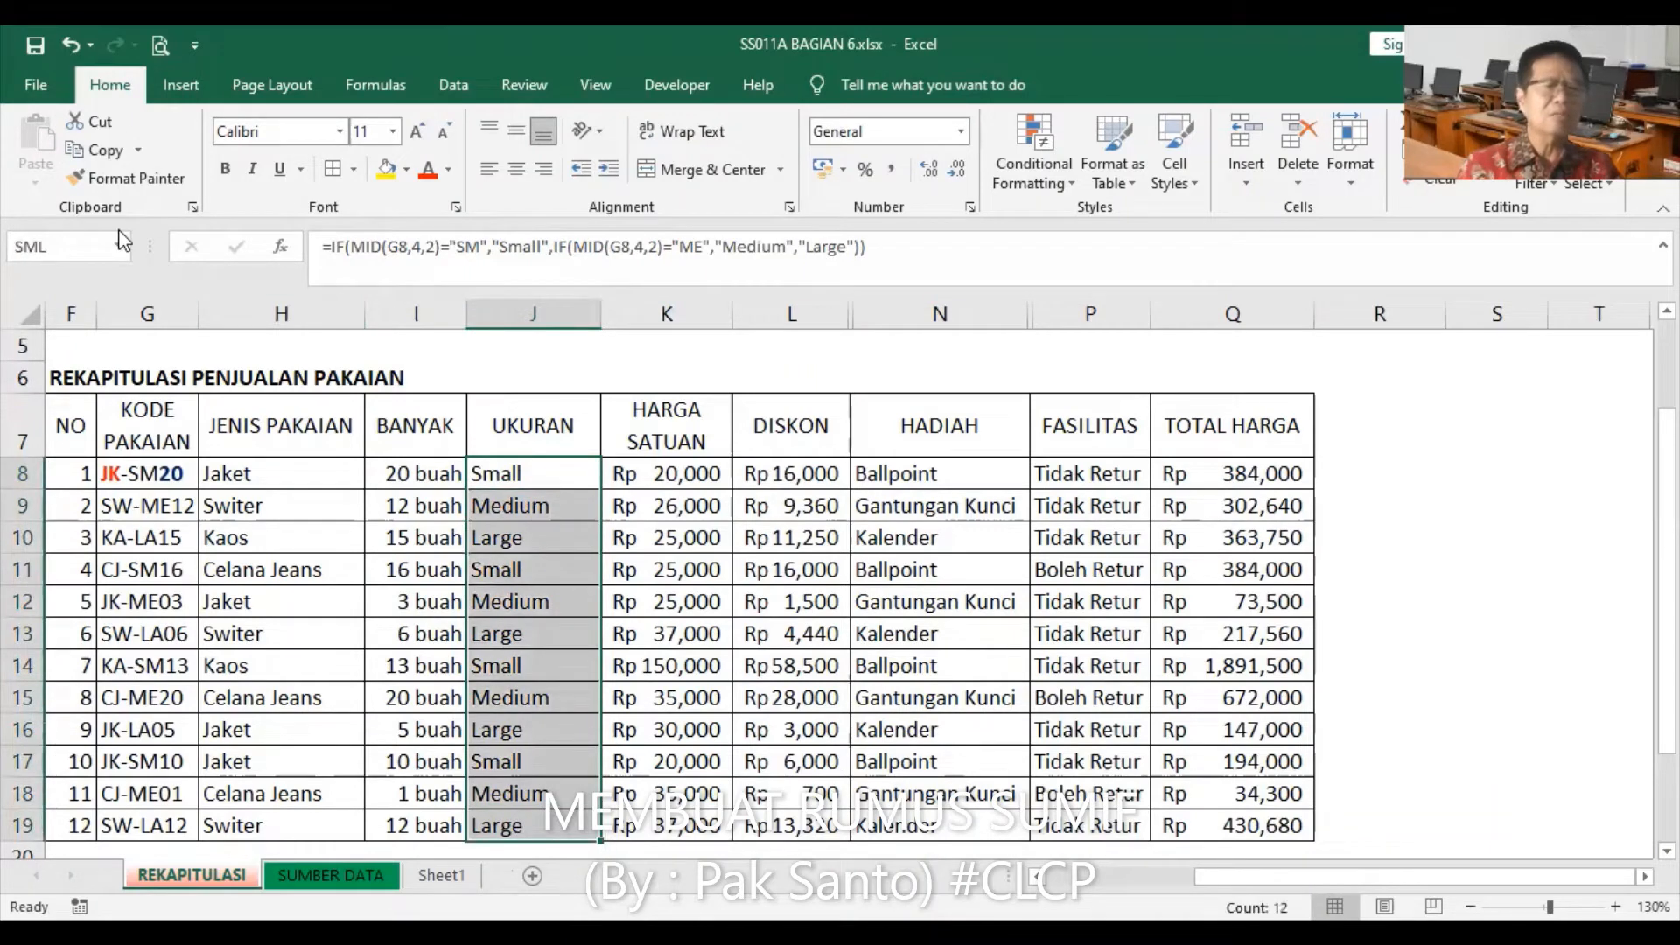
Step: Define the name BANYAK for the quantities in I8:I19 and review the list of defined names
click(407, 477)
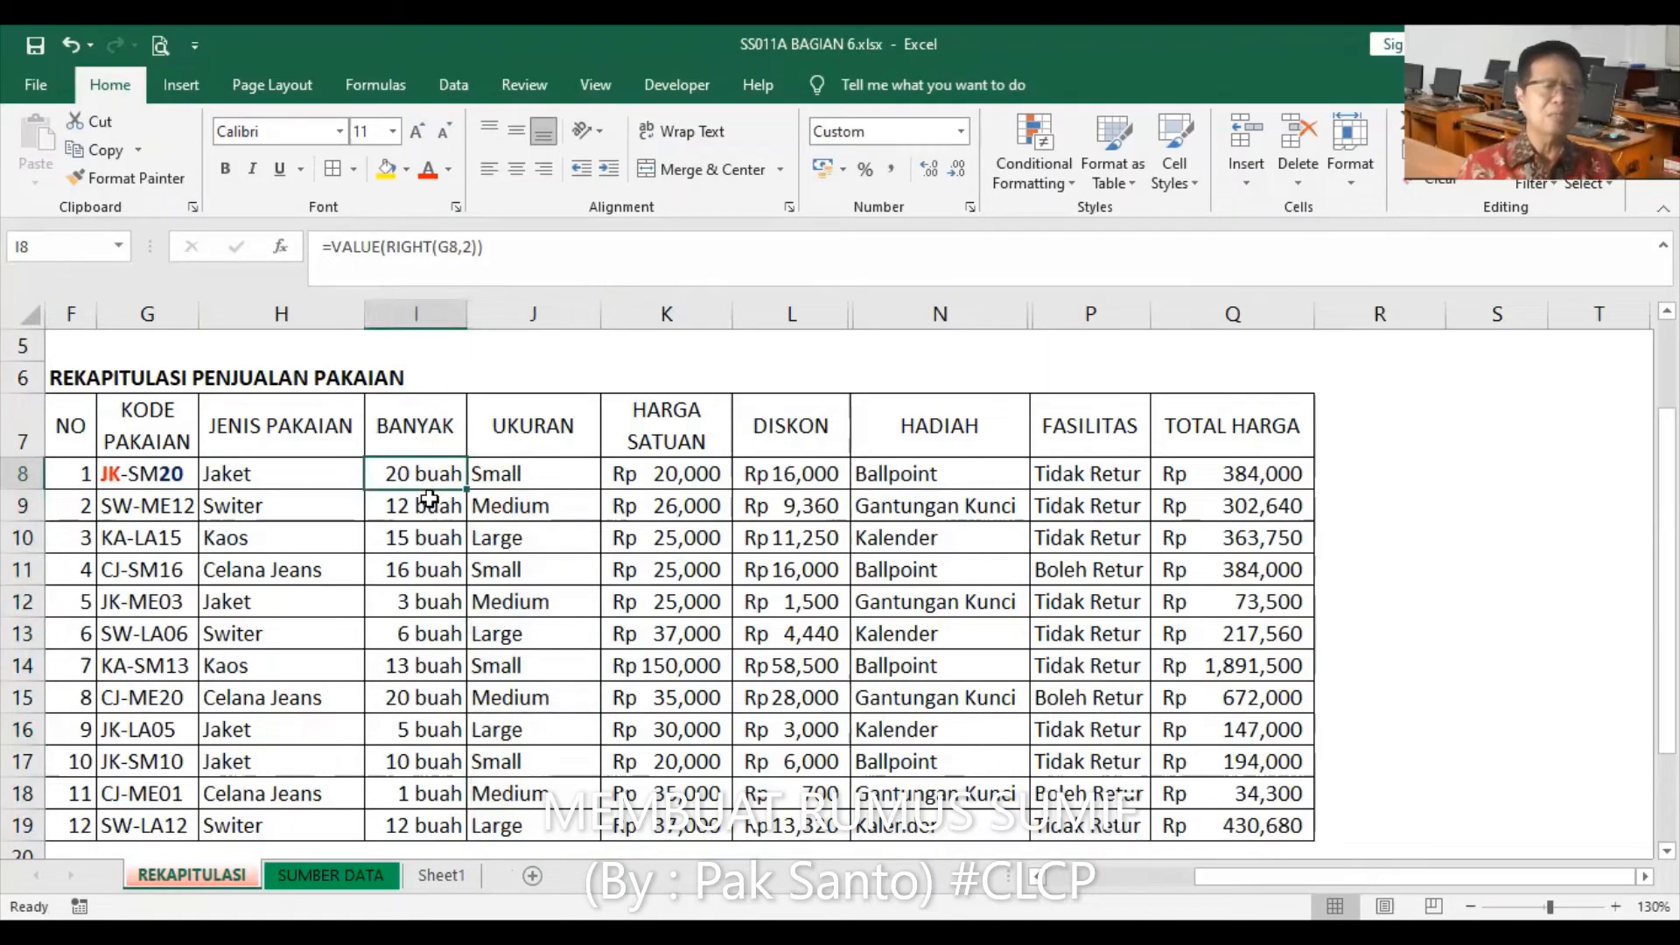
shift+click(442, 823)
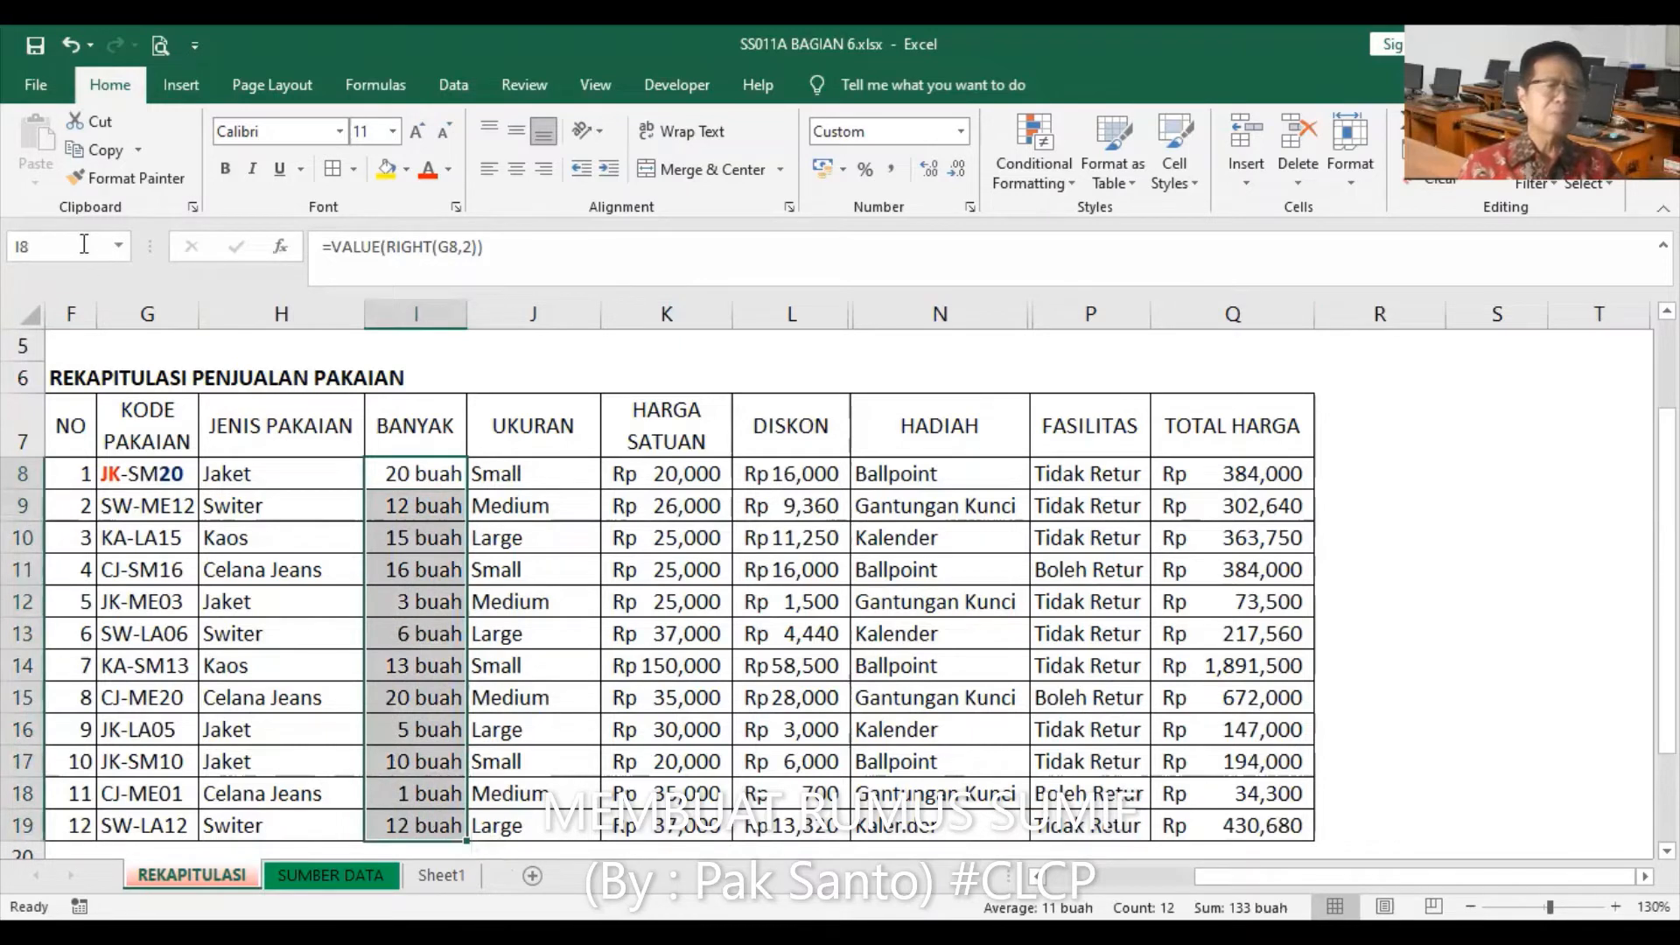
click(83, 245)
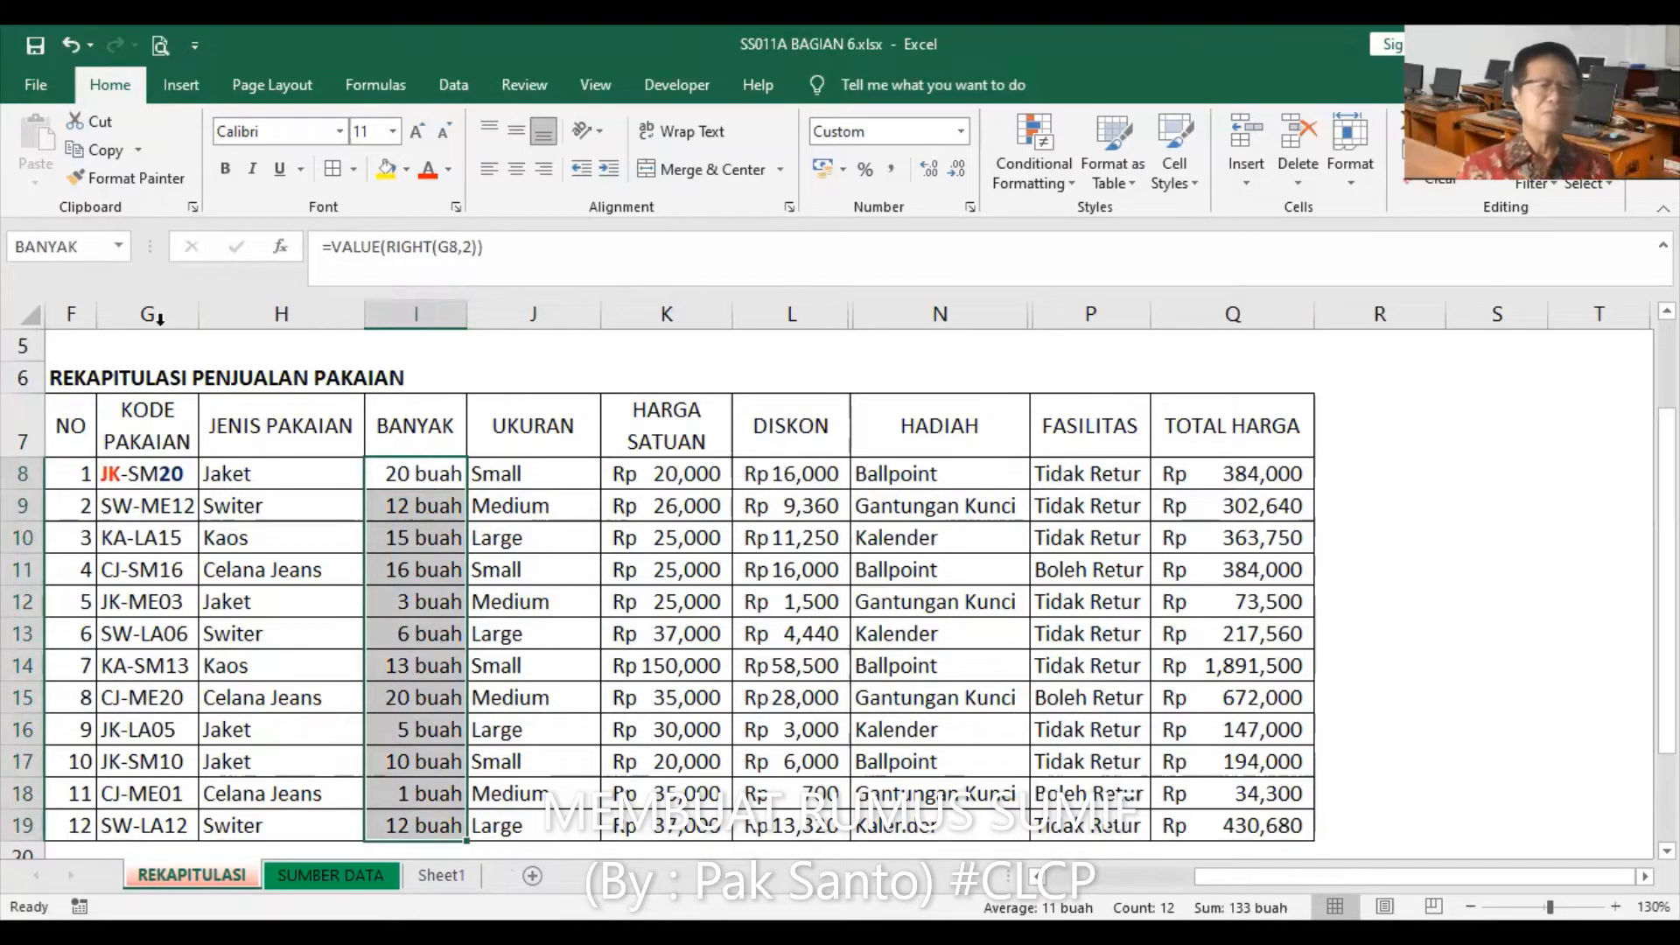
click(117, 247)
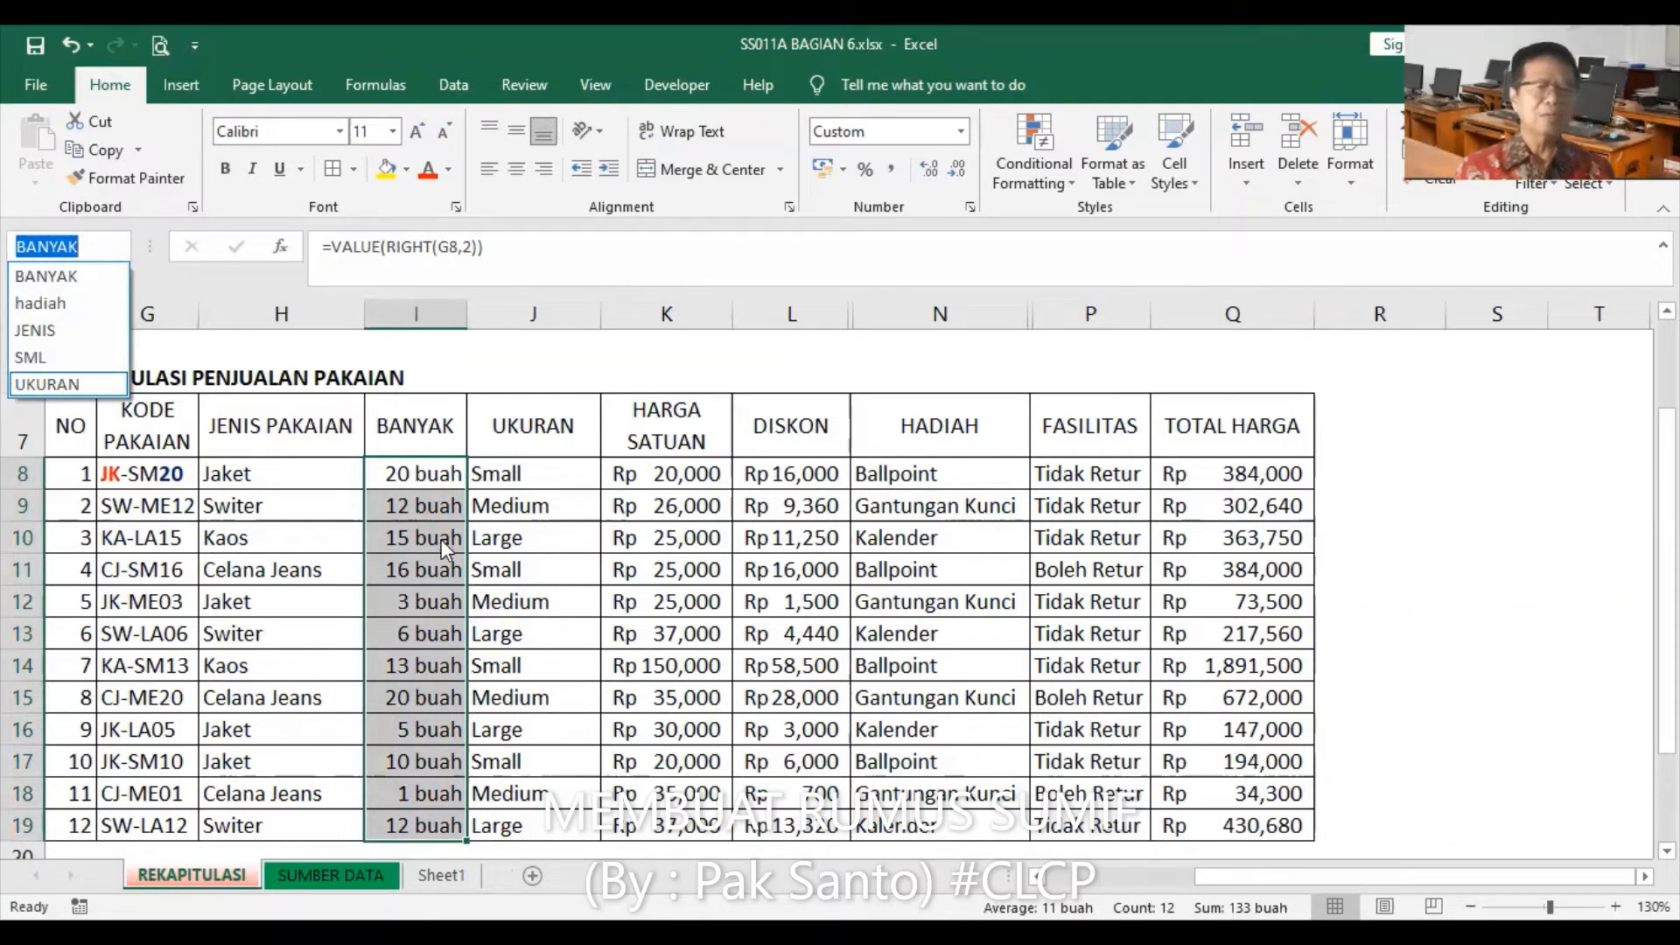
click(552, 470)
click(553, 470)
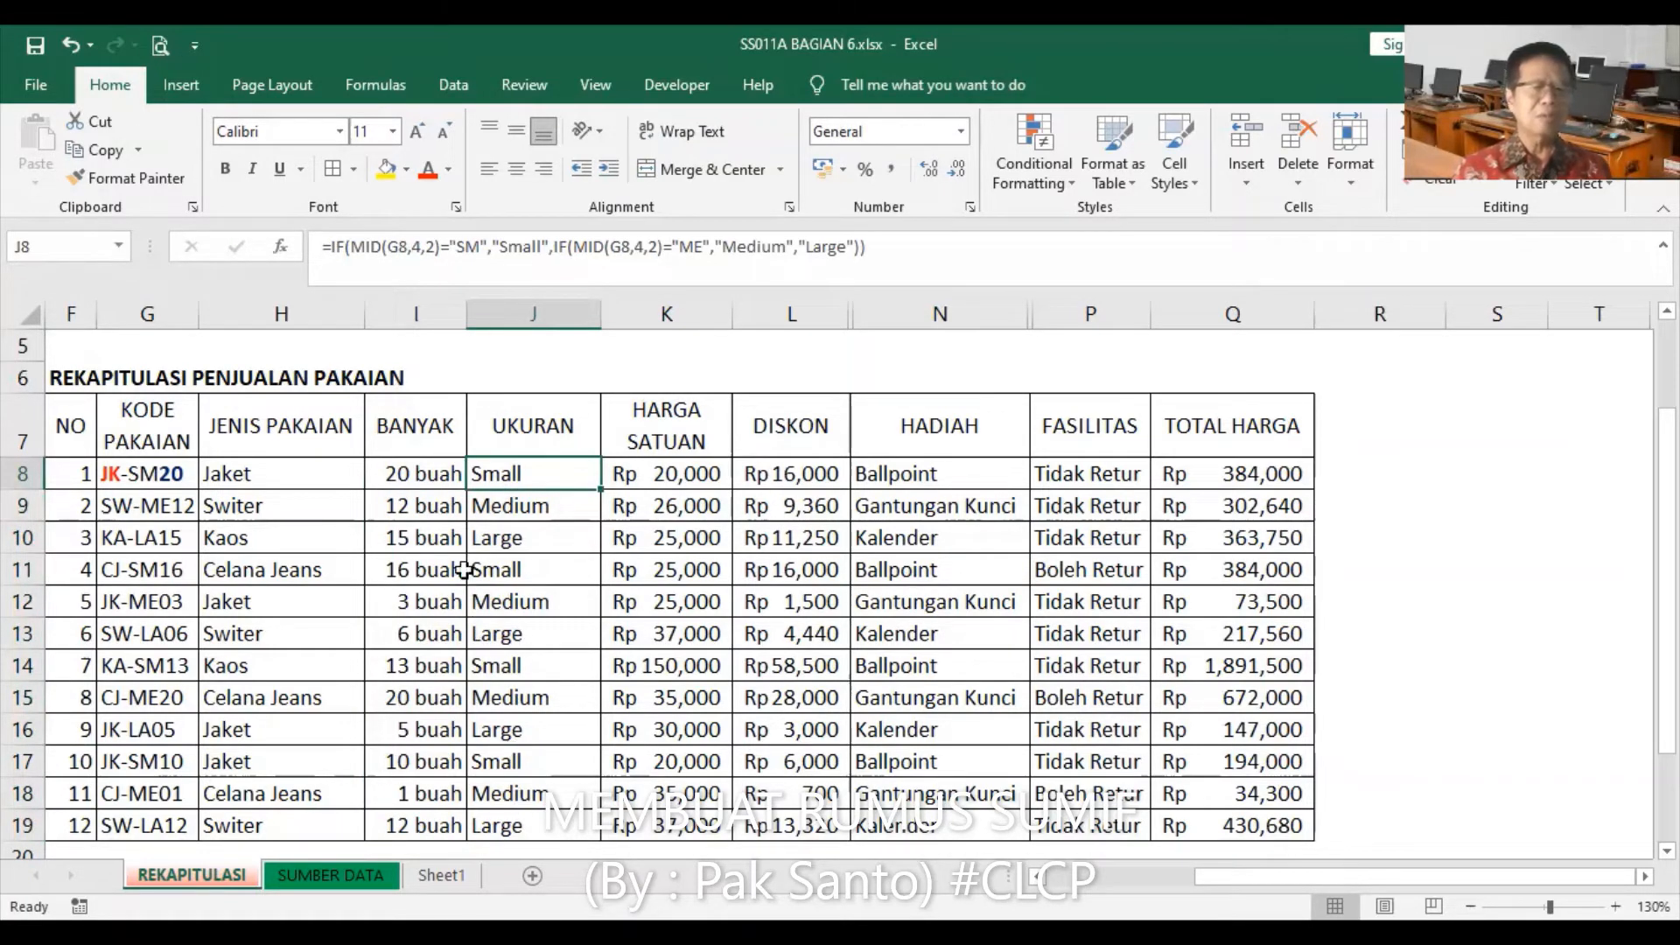
click(420, 484)
Step: Search for the SUMIF function and insert it in J22, the BANYAKNYA cell for Small
scroll(557, 676, down, 1)
scroll(557, 679, down, 3)
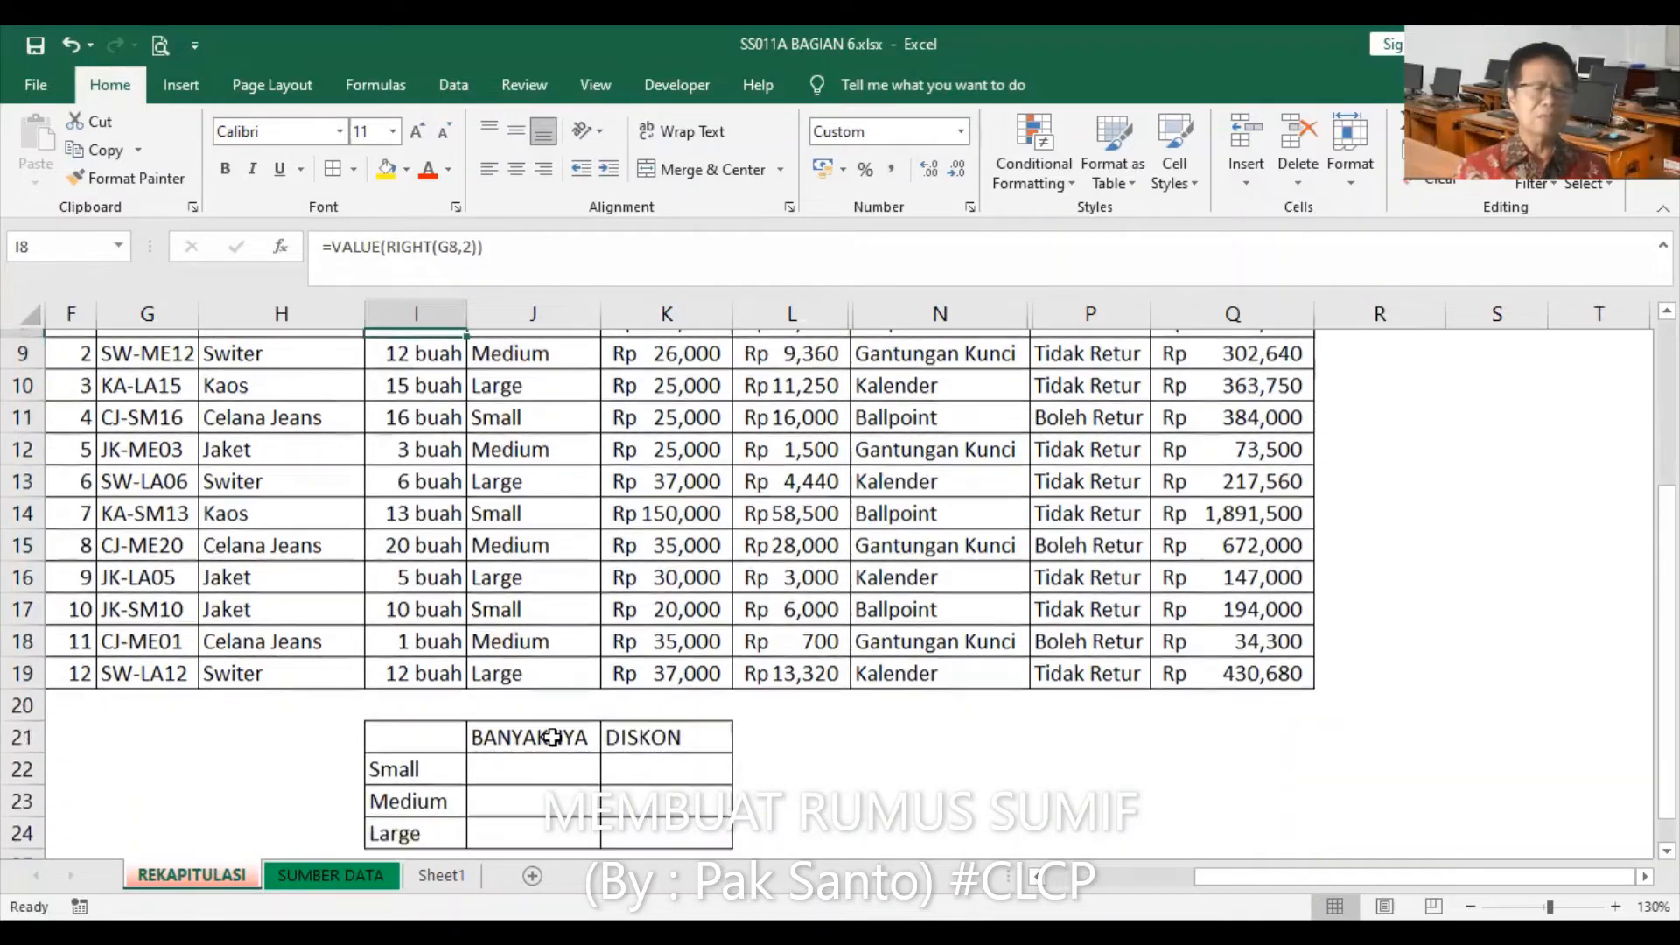
click(505, 598)
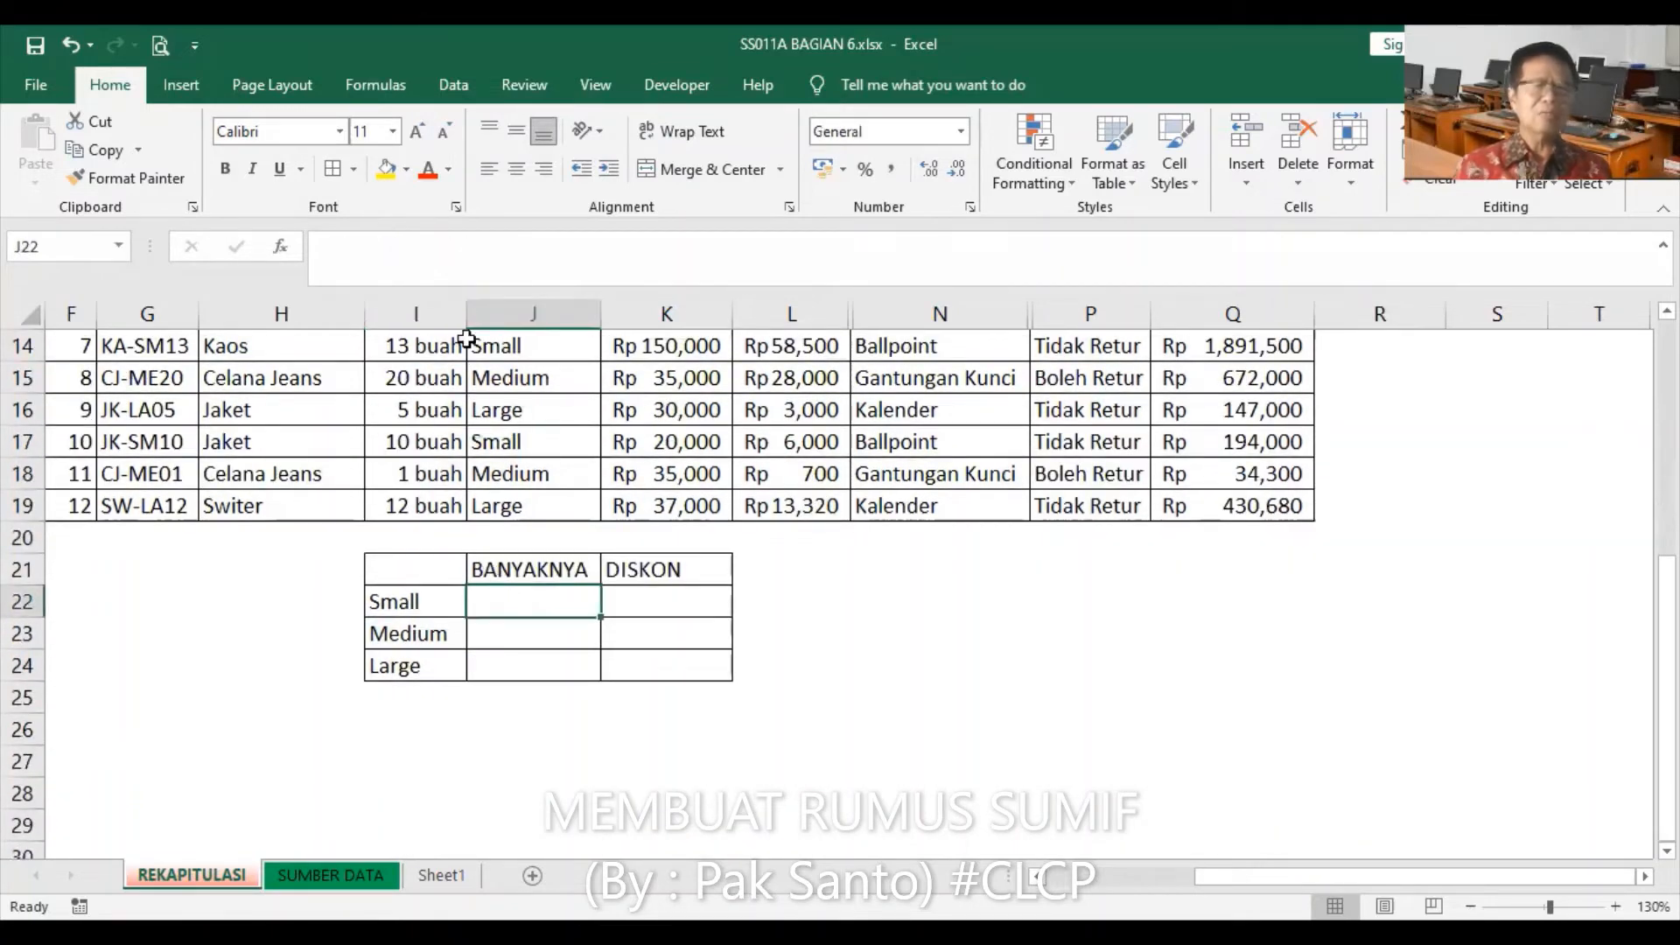
click(280, 248)
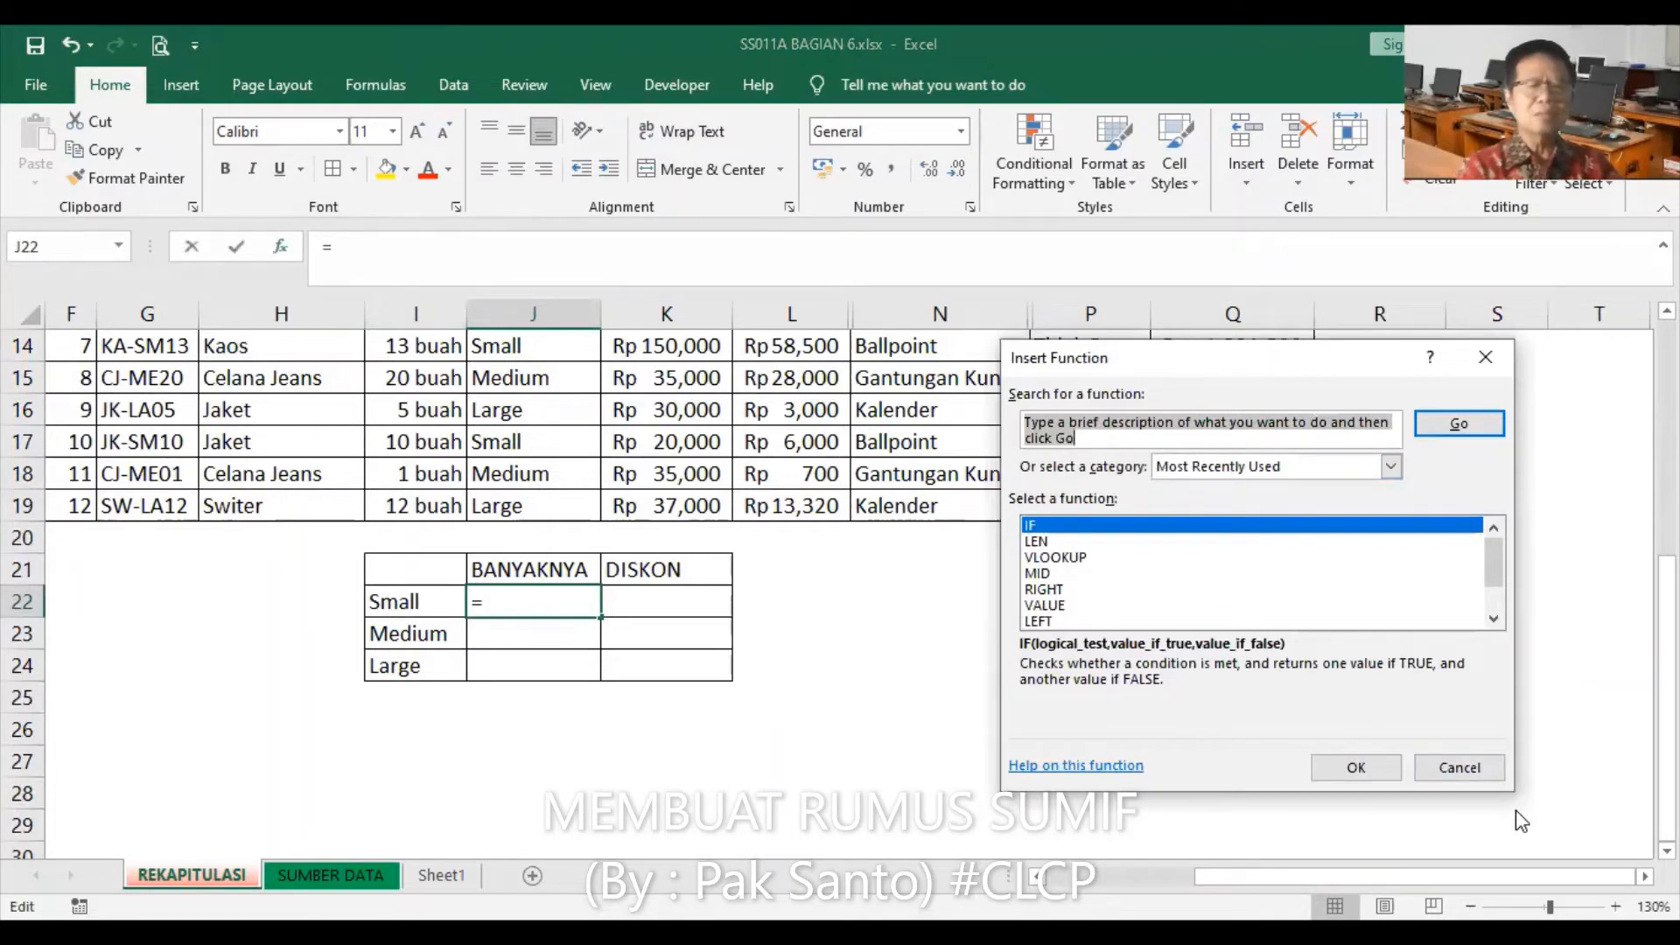
text(SUMIF)
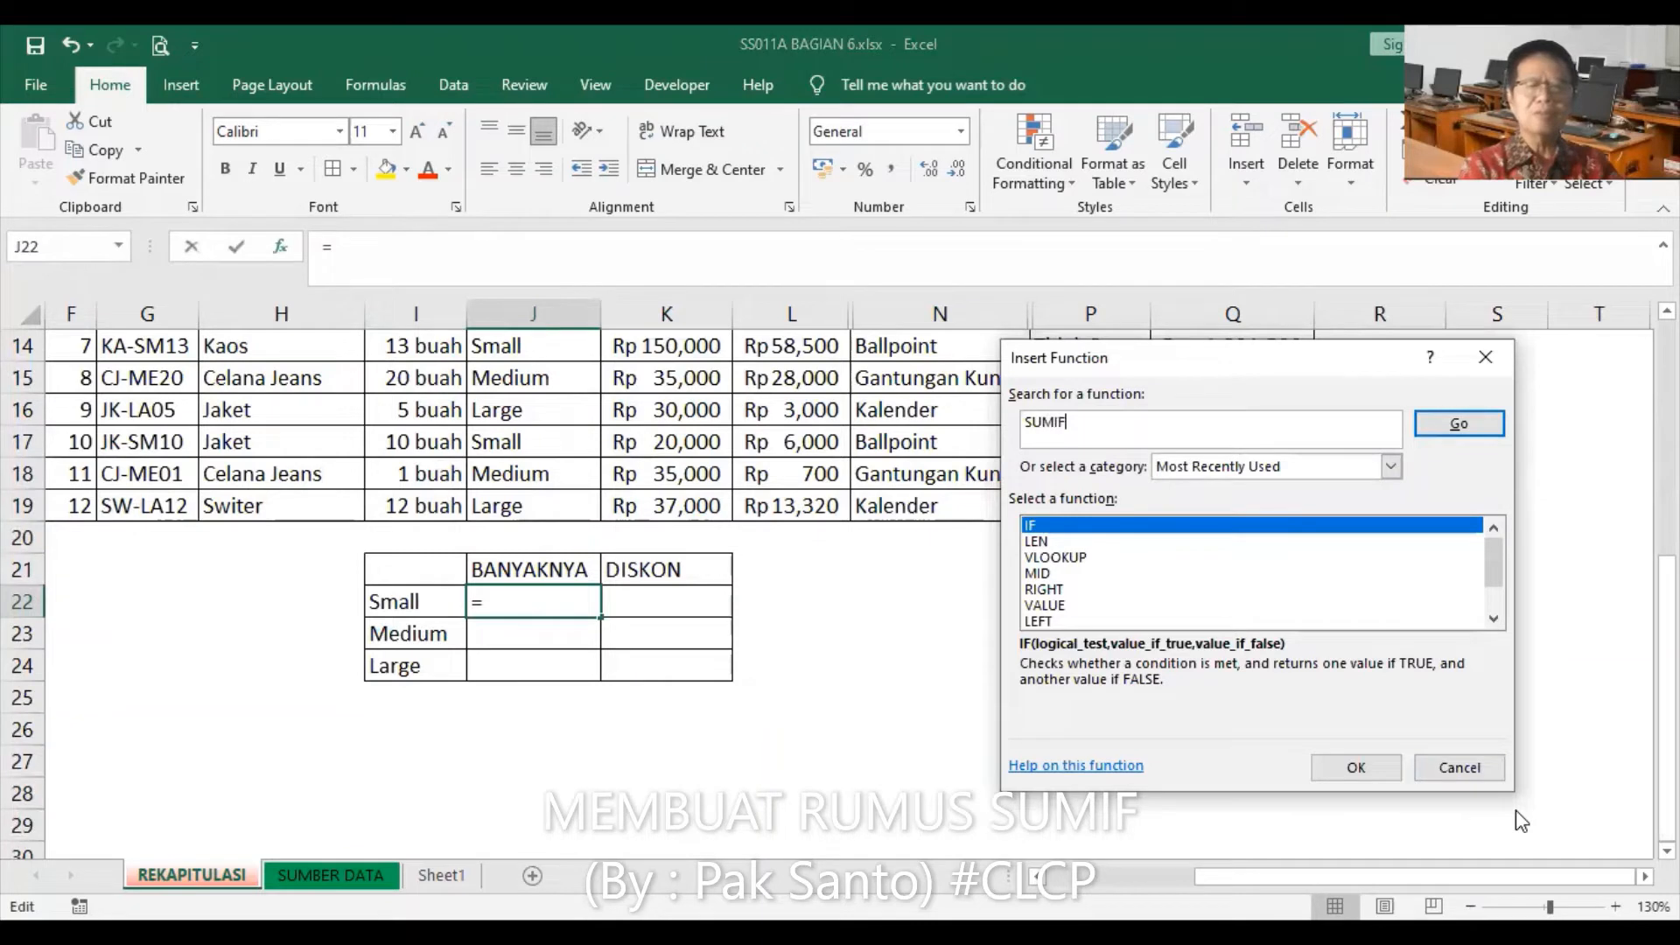
key(Return)
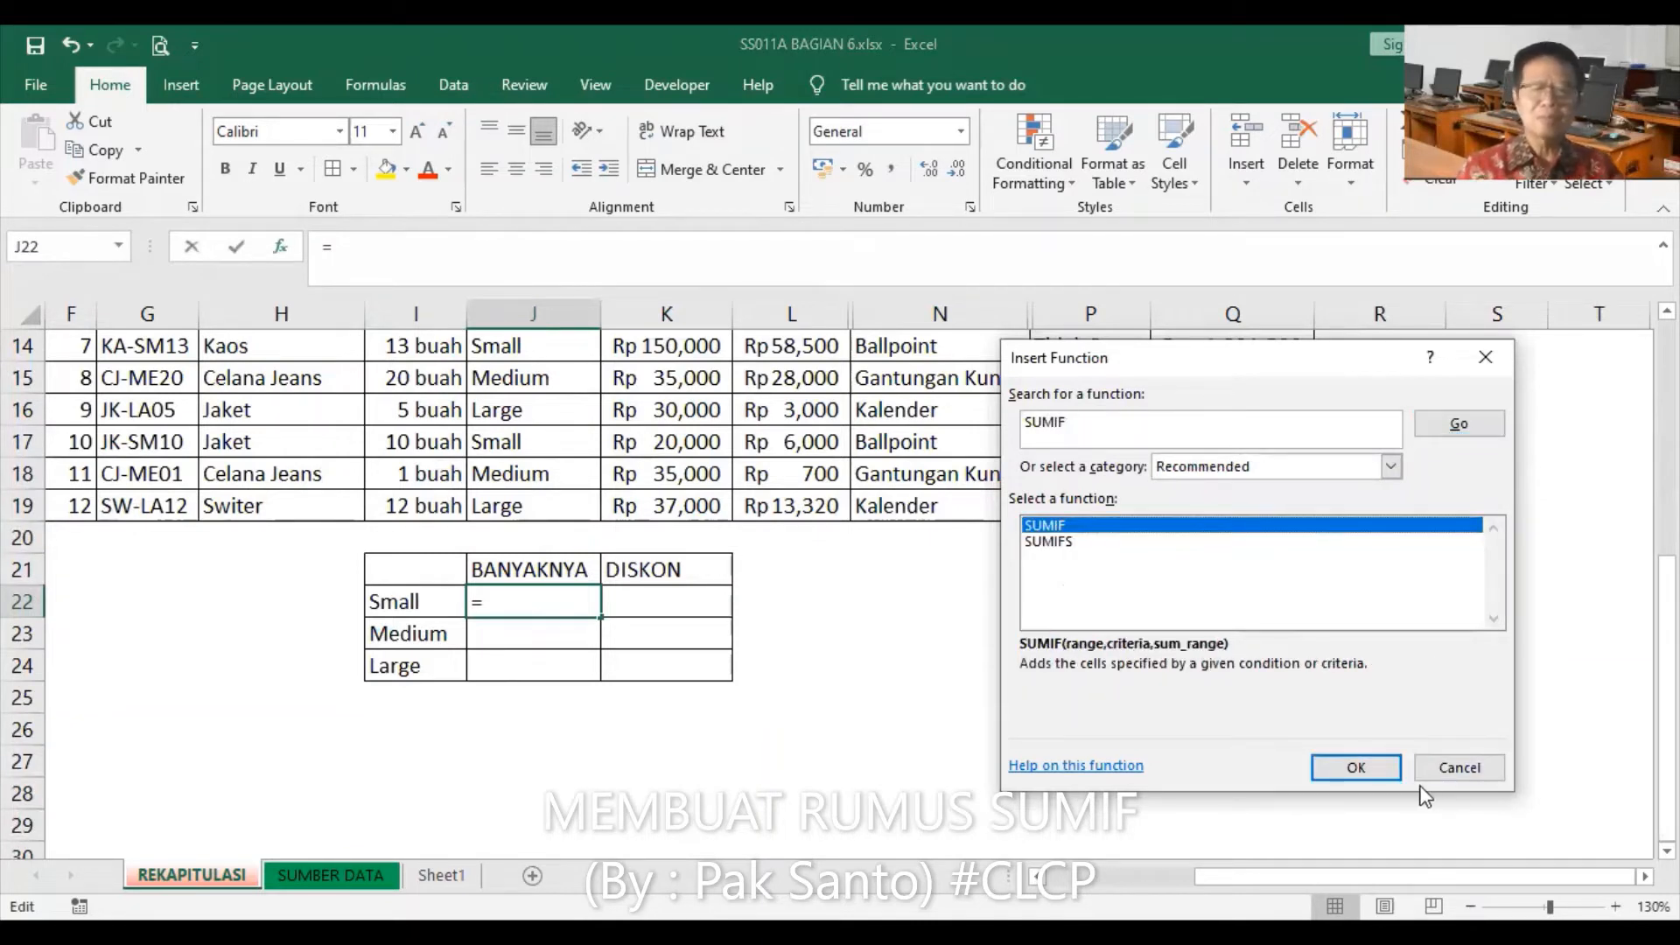
key(Return)
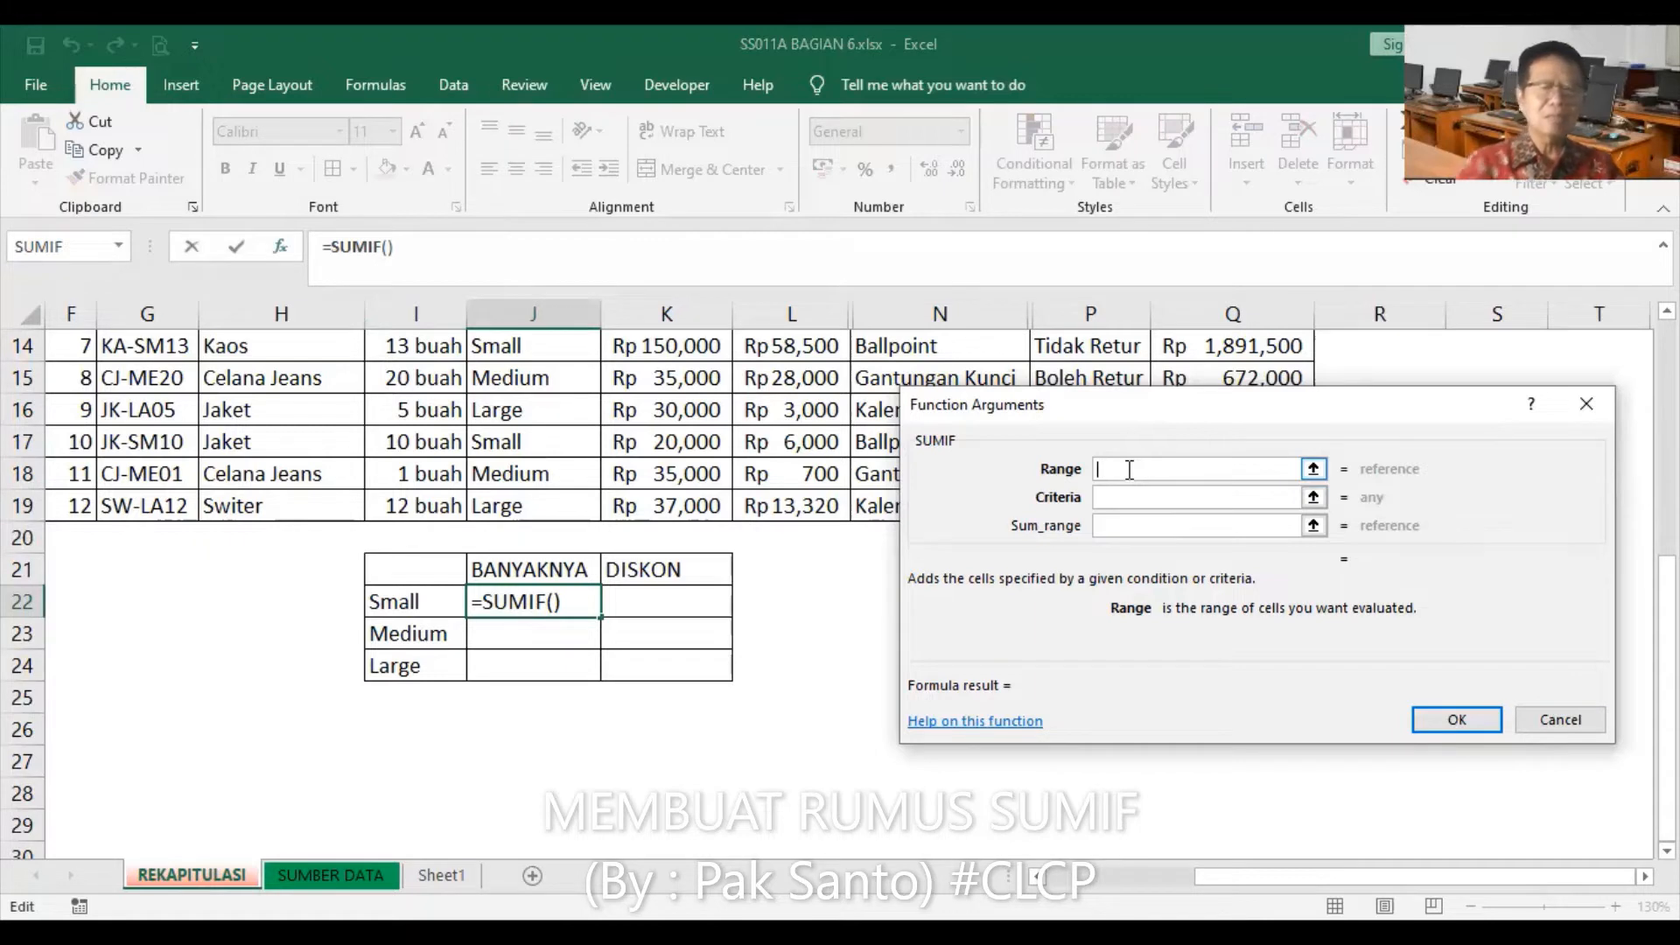
Step: Set the Range argument of the SUMIF in J22 to the named range SML
text(UKU)
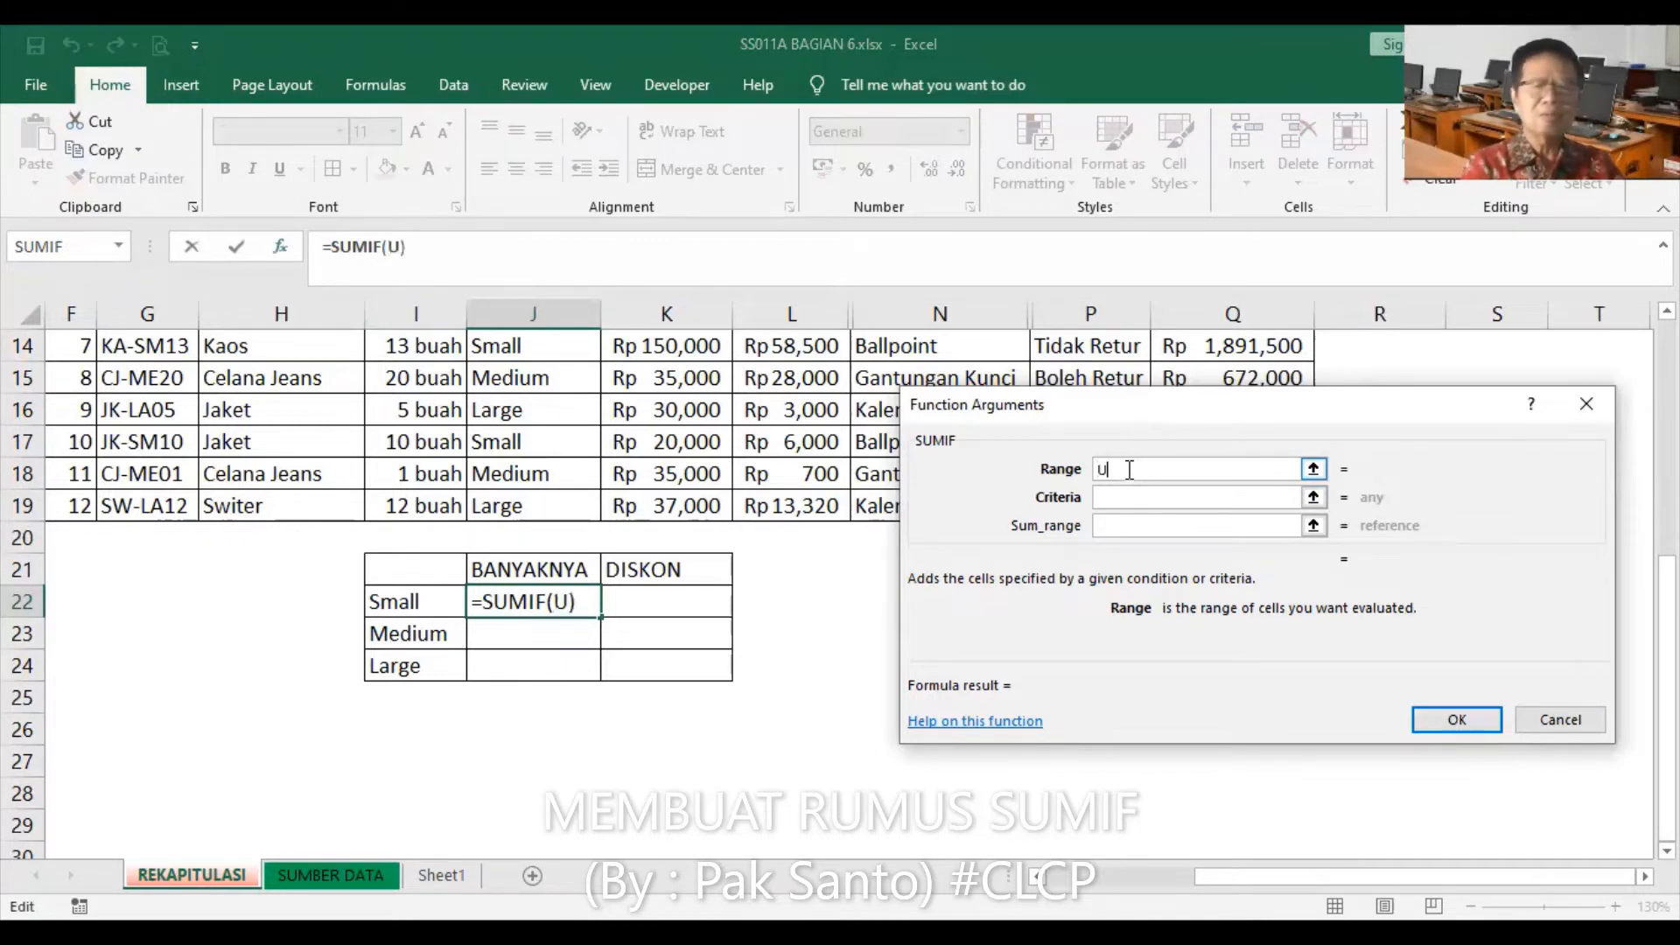
key(BackSpace)
key(BackSpace)
key(BackSpace)
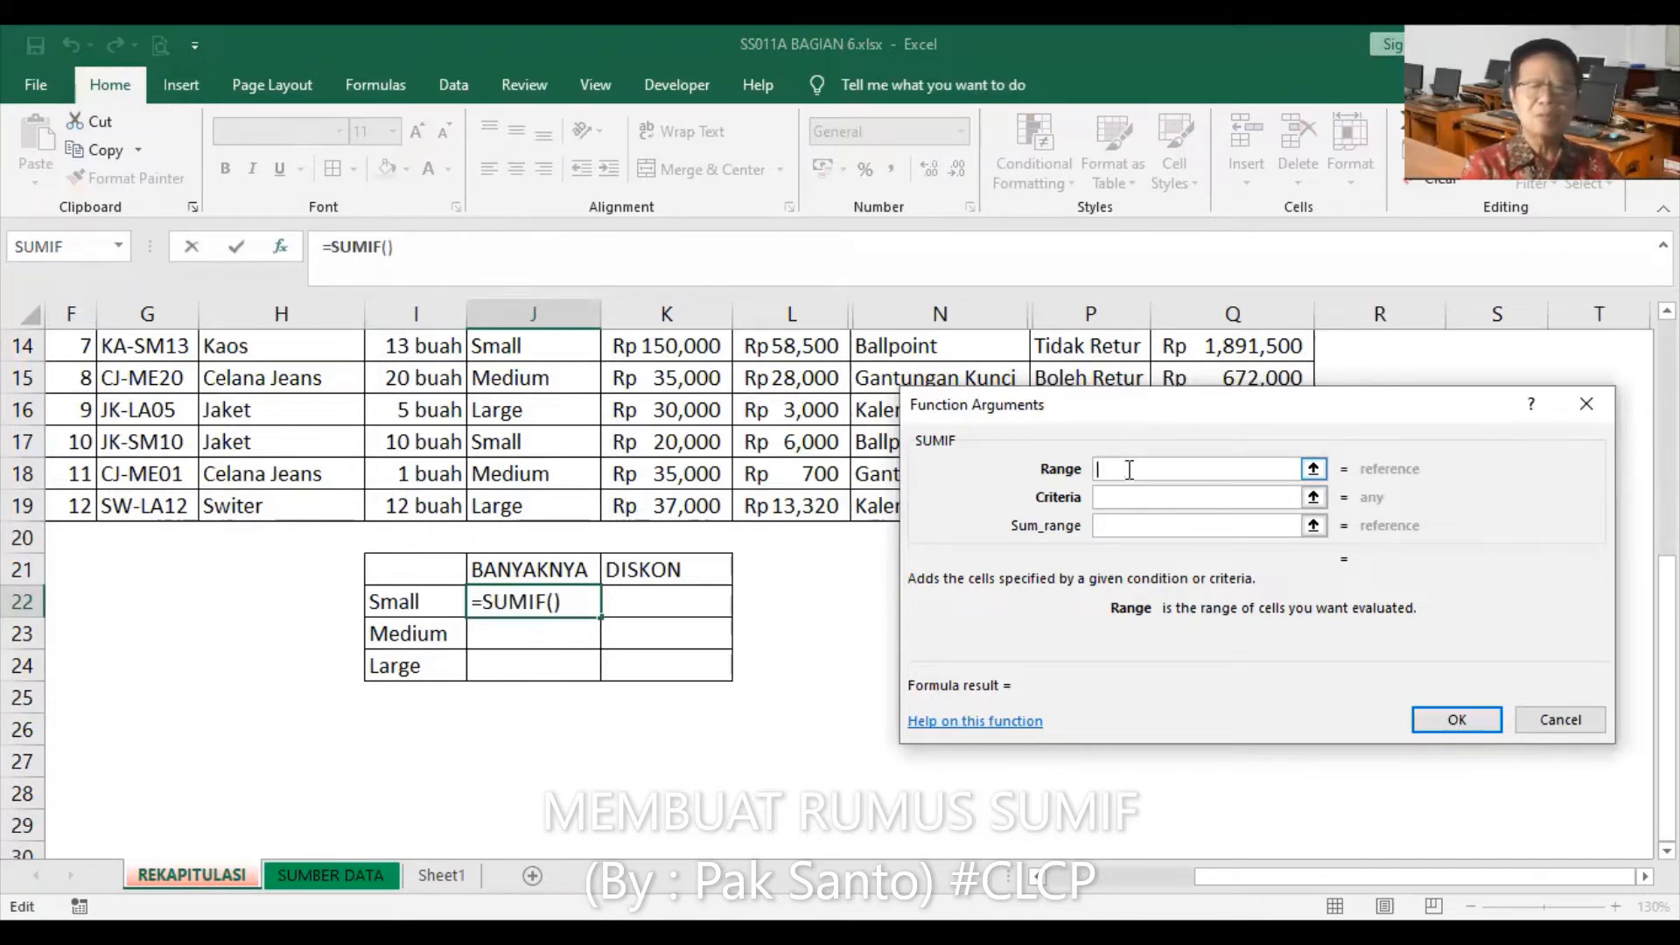
text(sm)
key(BackSpace)
key(BackSpace)
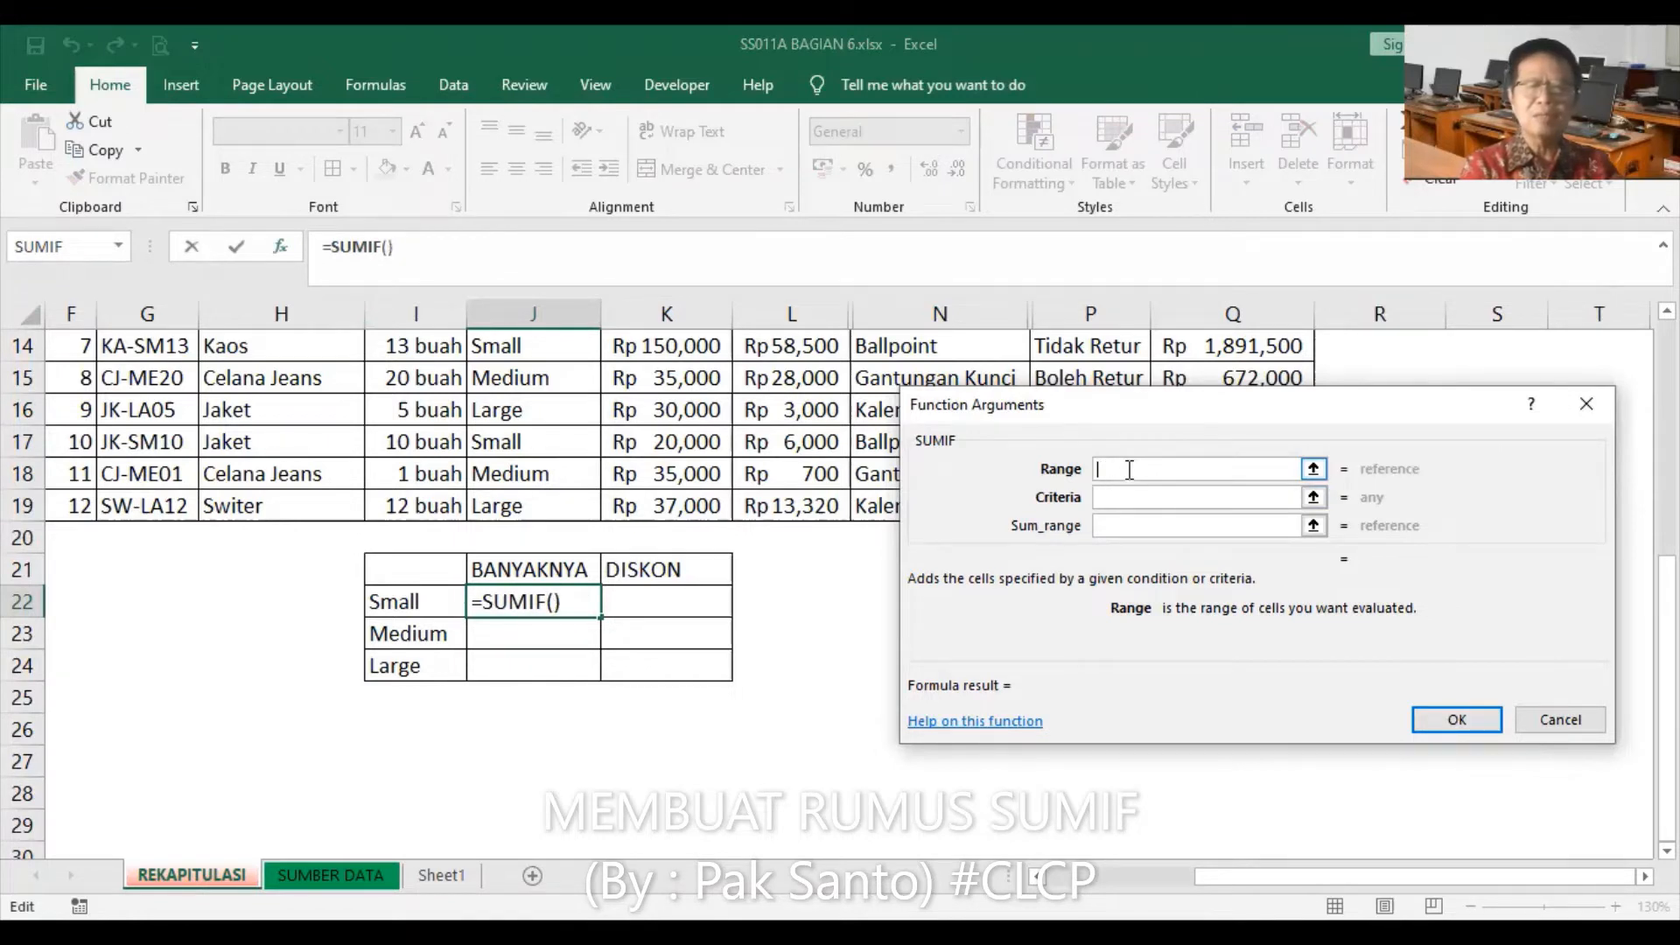
text(SM)
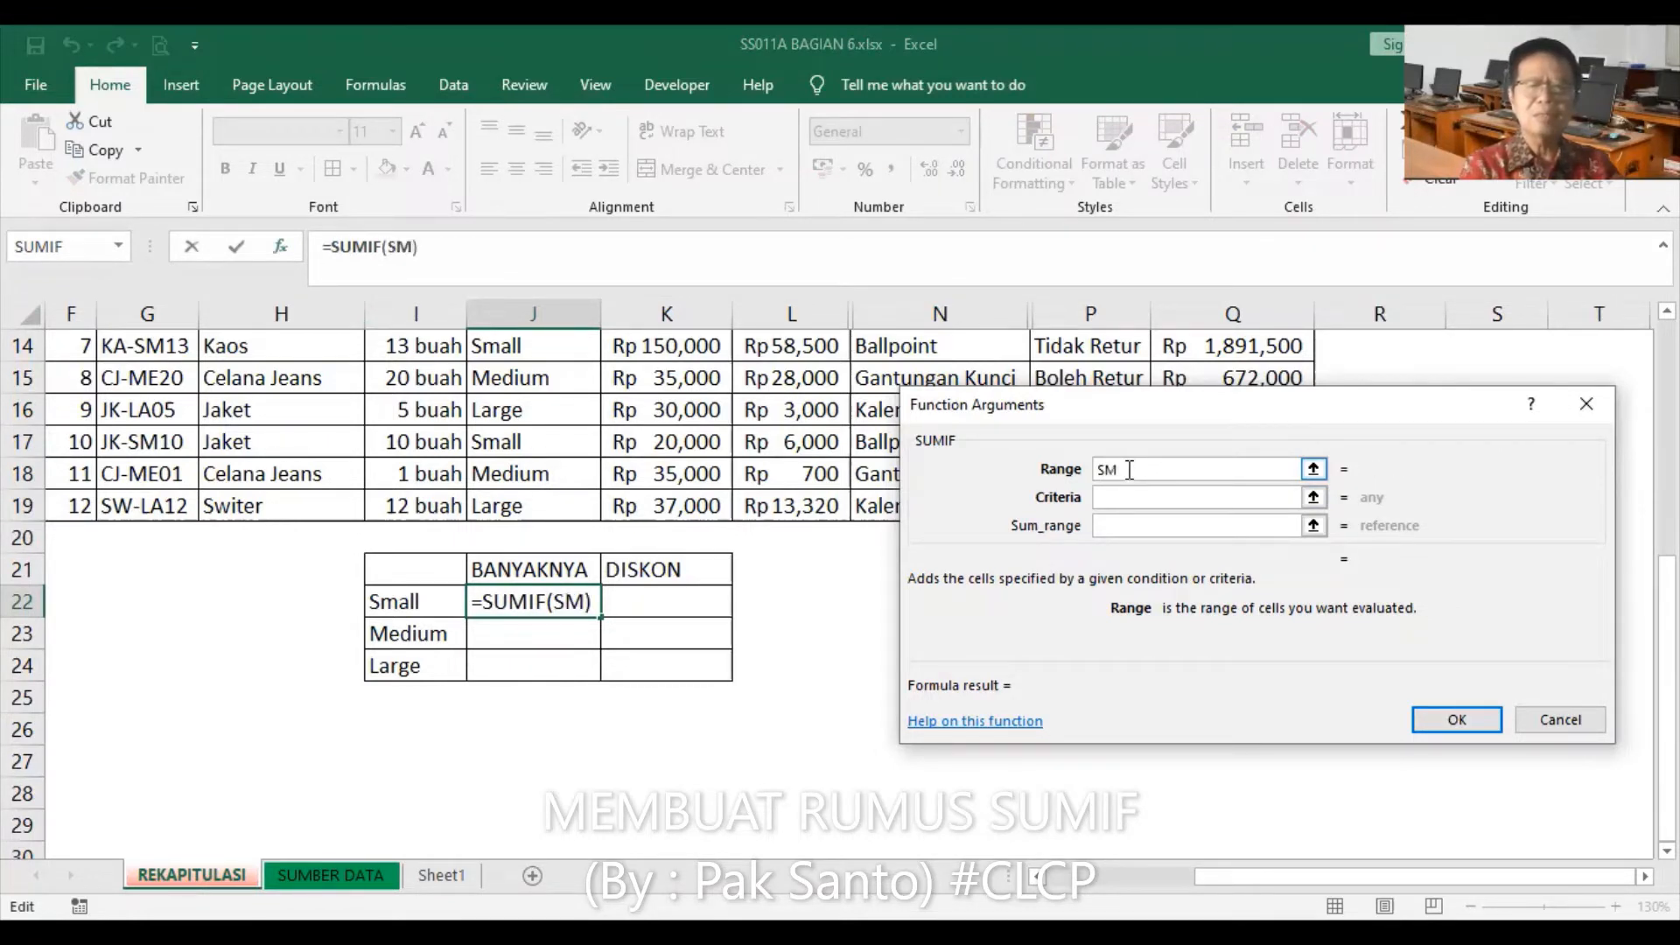
text(L)
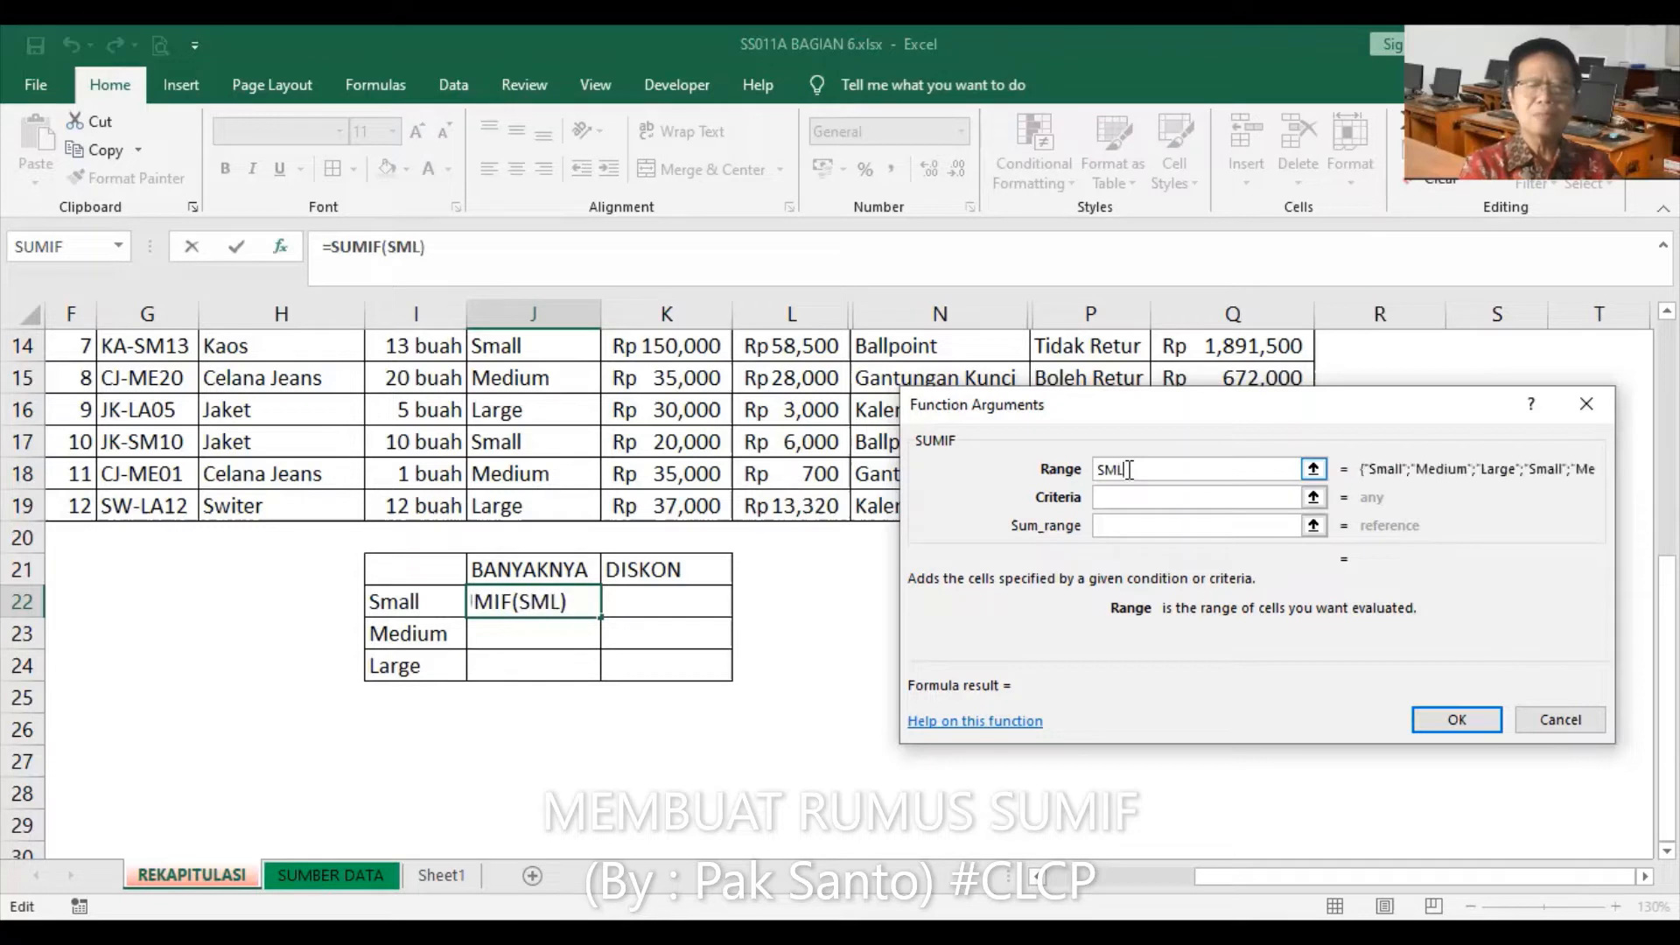
key(Tab)
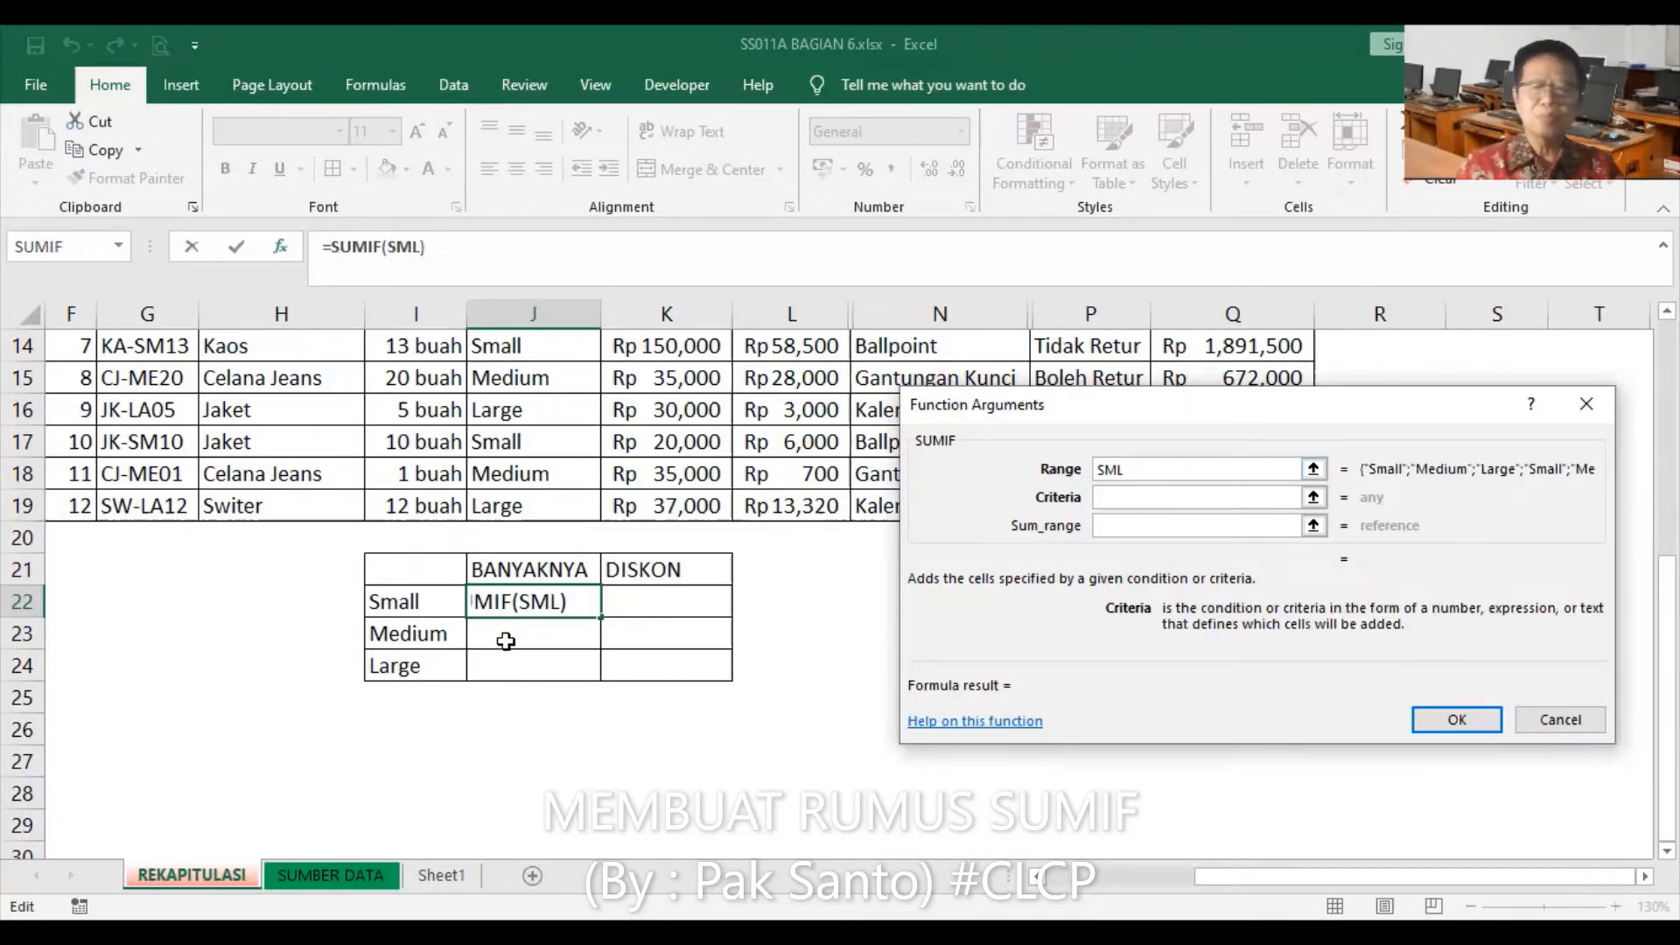
Step: Complete the SUMIF with criteria I22 and sum range BANYAK, and fill the formula down to J24
click(423, 600)
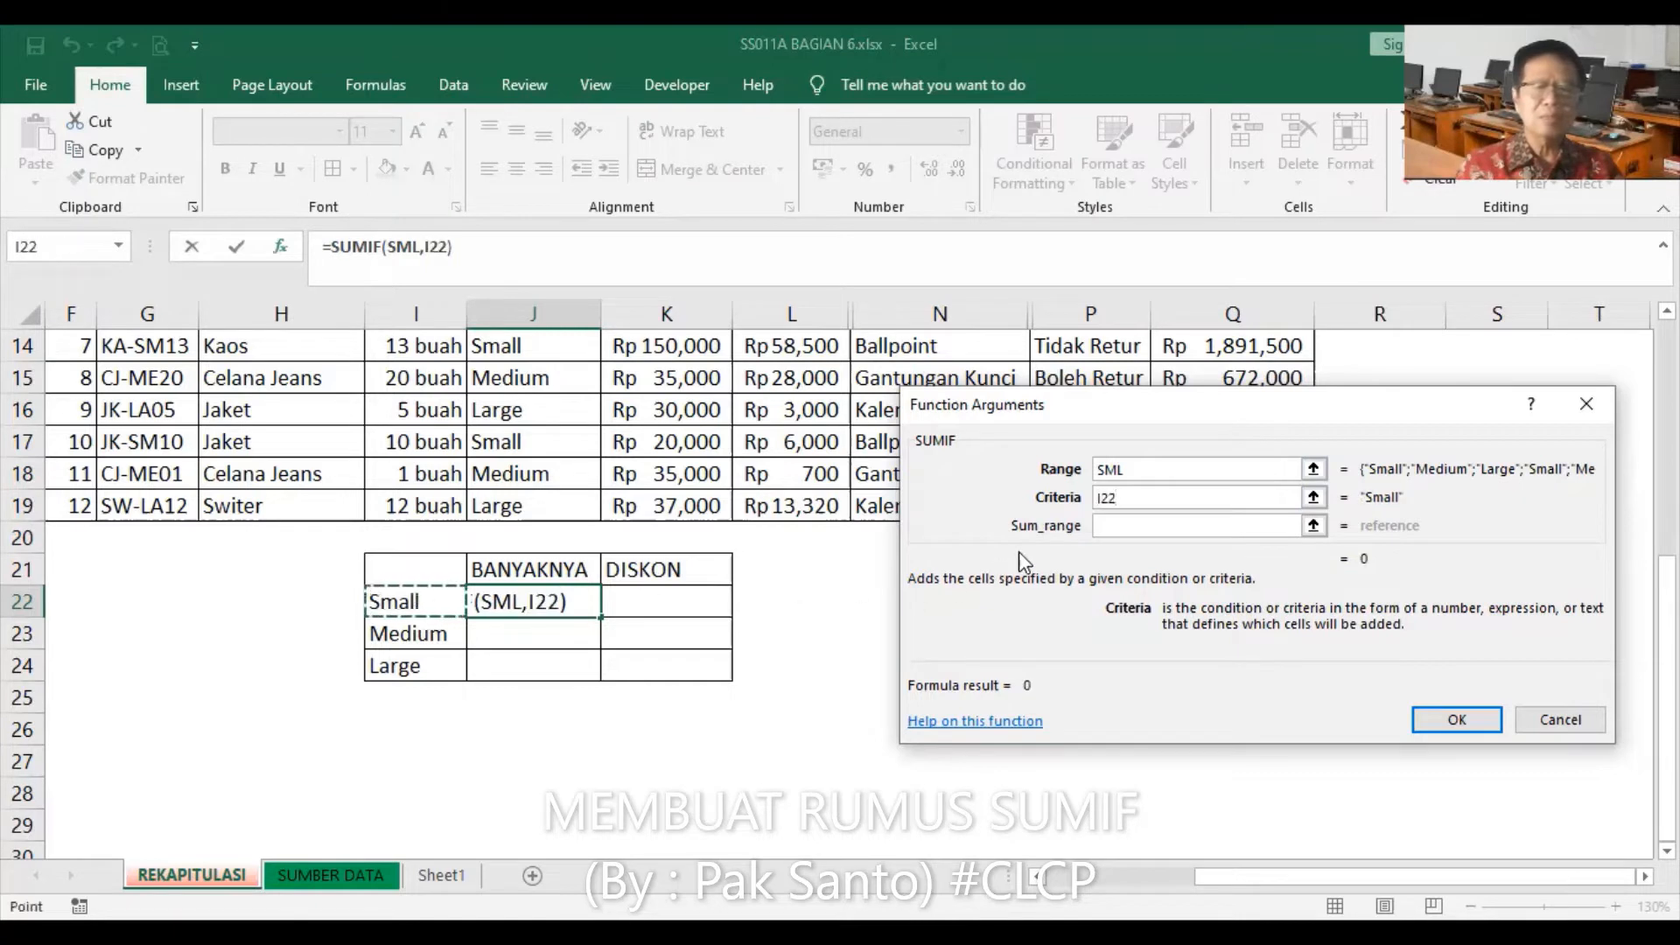
click(1127, 526)
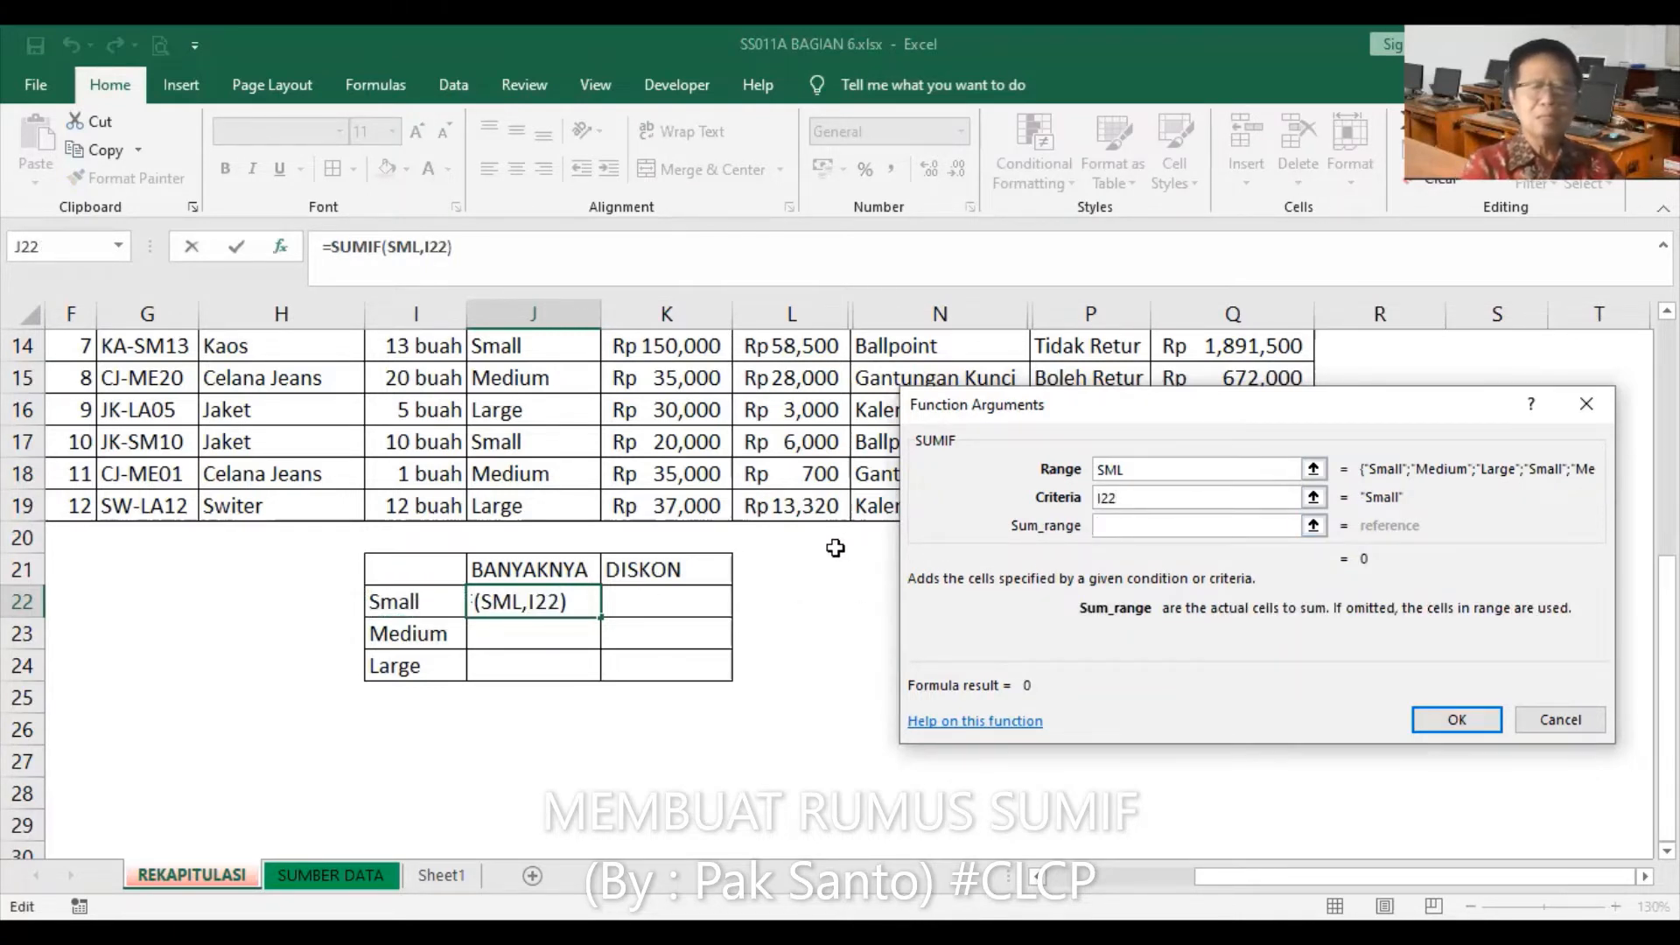
text(BANYAK)
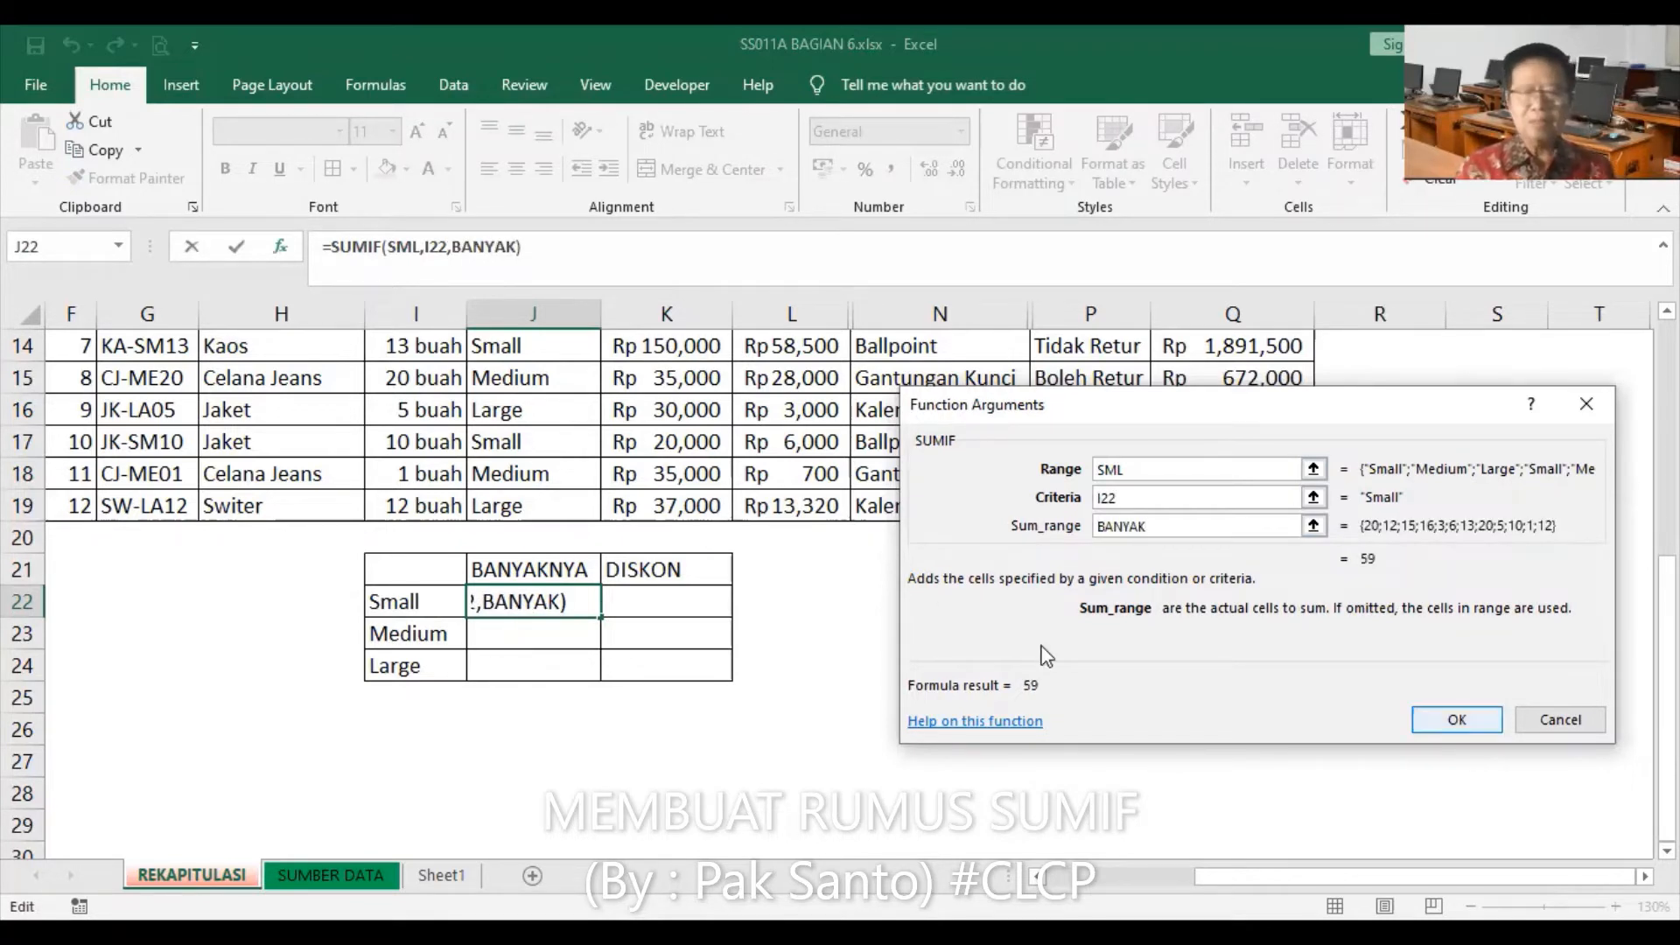
key(Return)
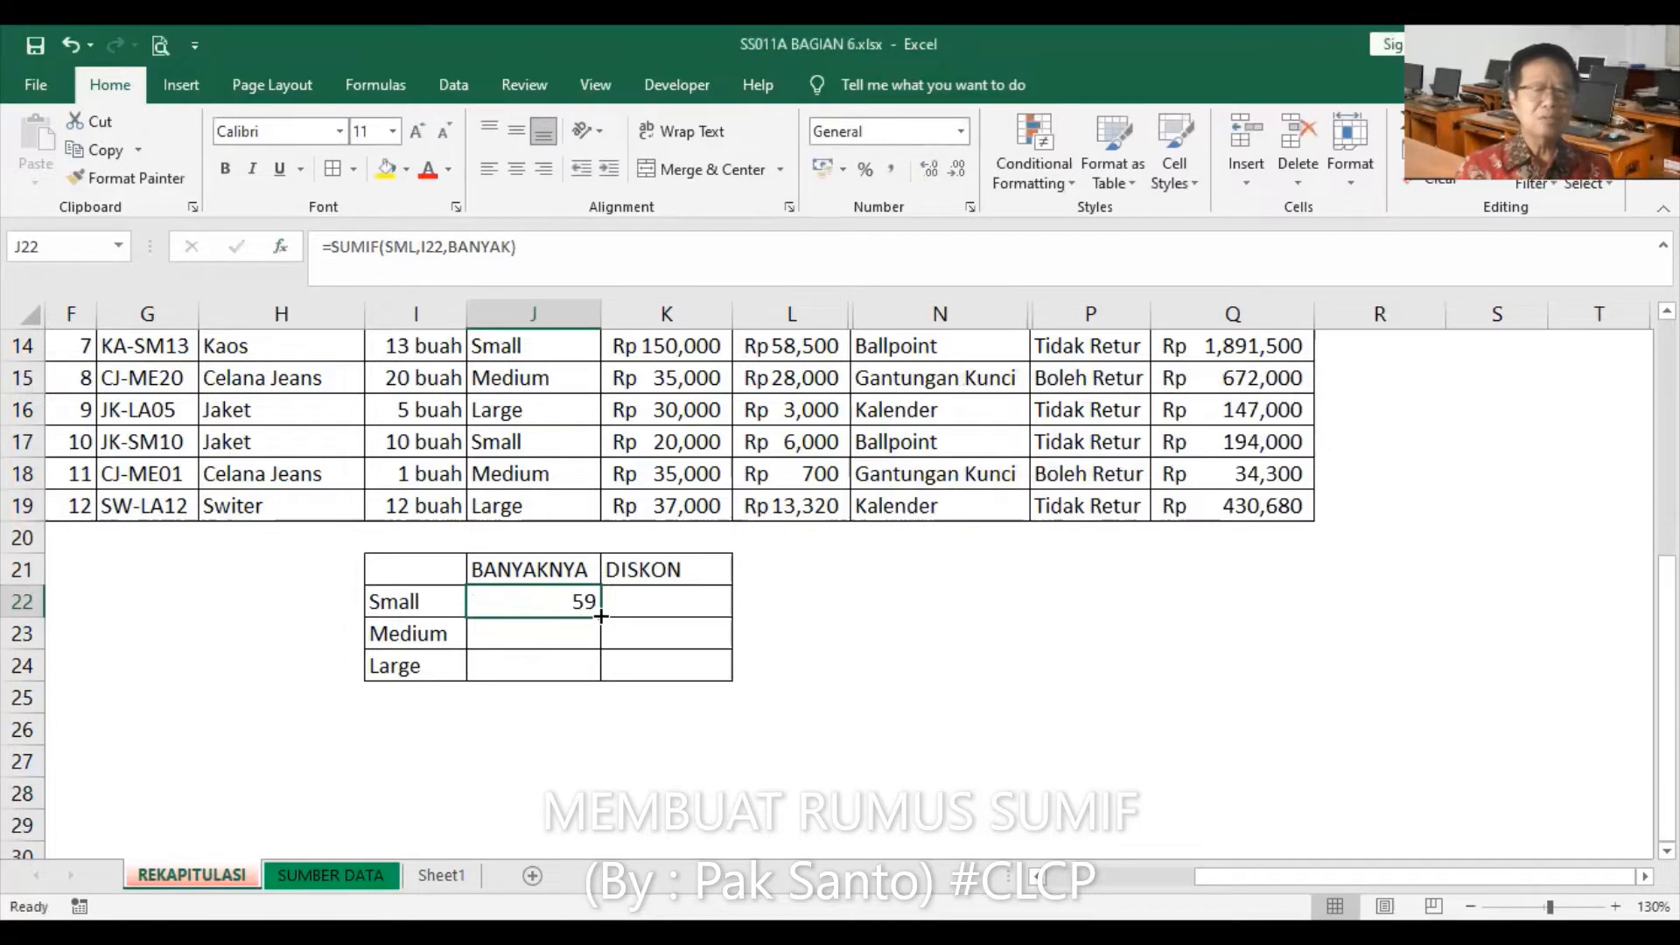
double_click(600, 616)
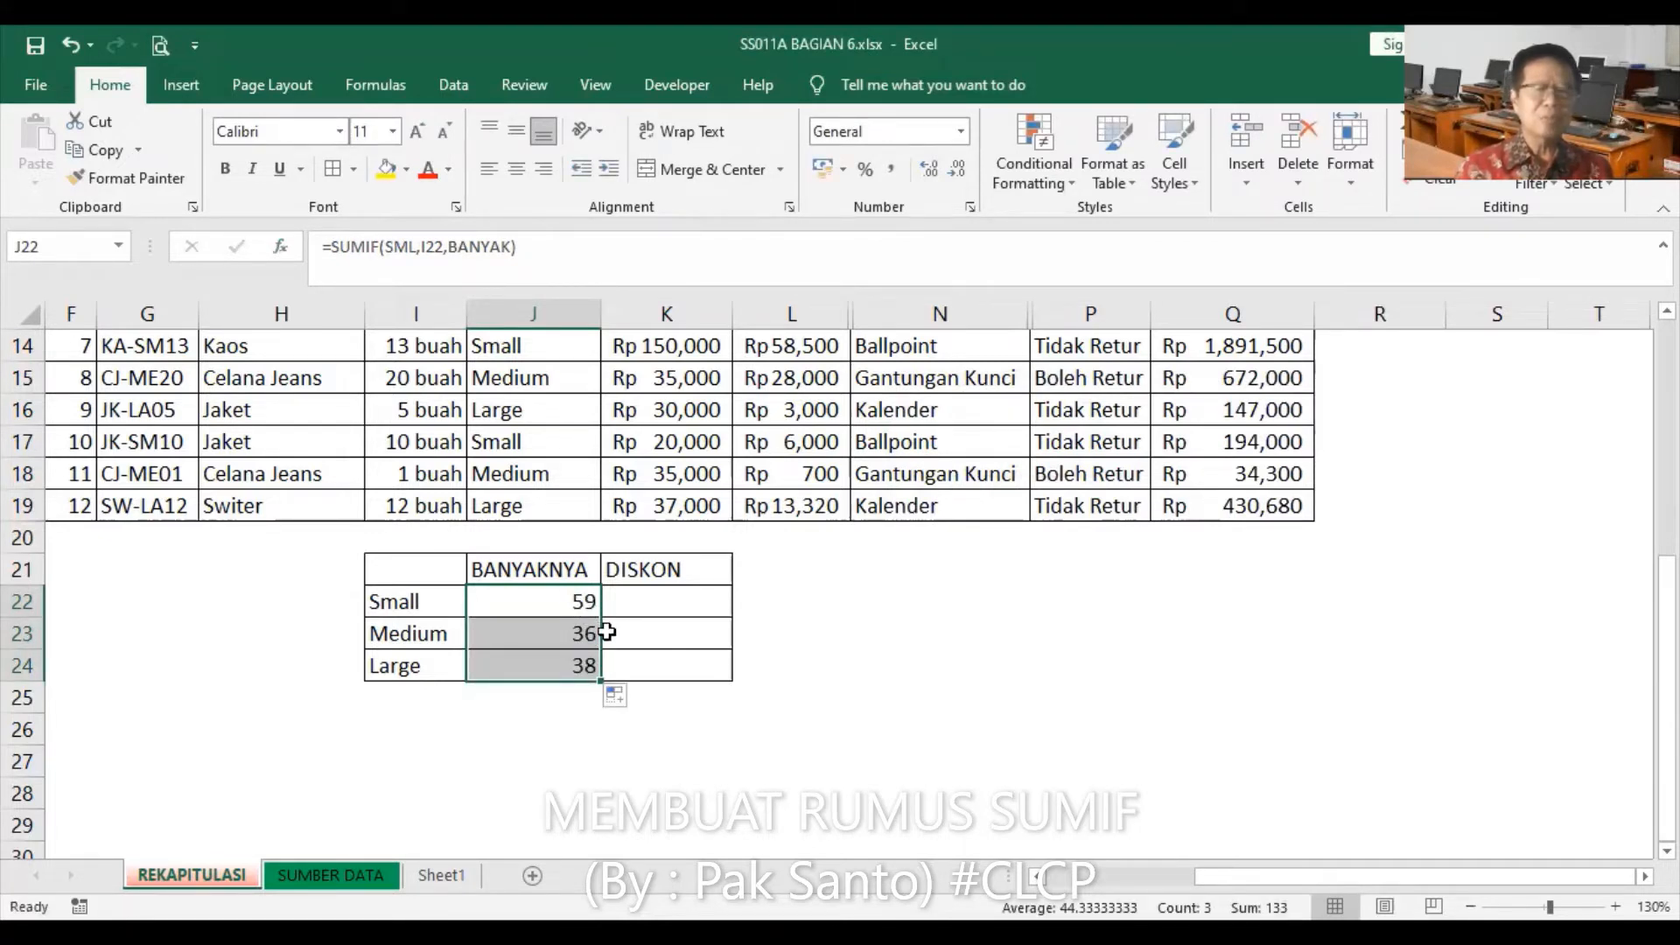
Step: Total the BANYAKNYA results J22:J24 in J25 with AutoSum
click(564, 696)
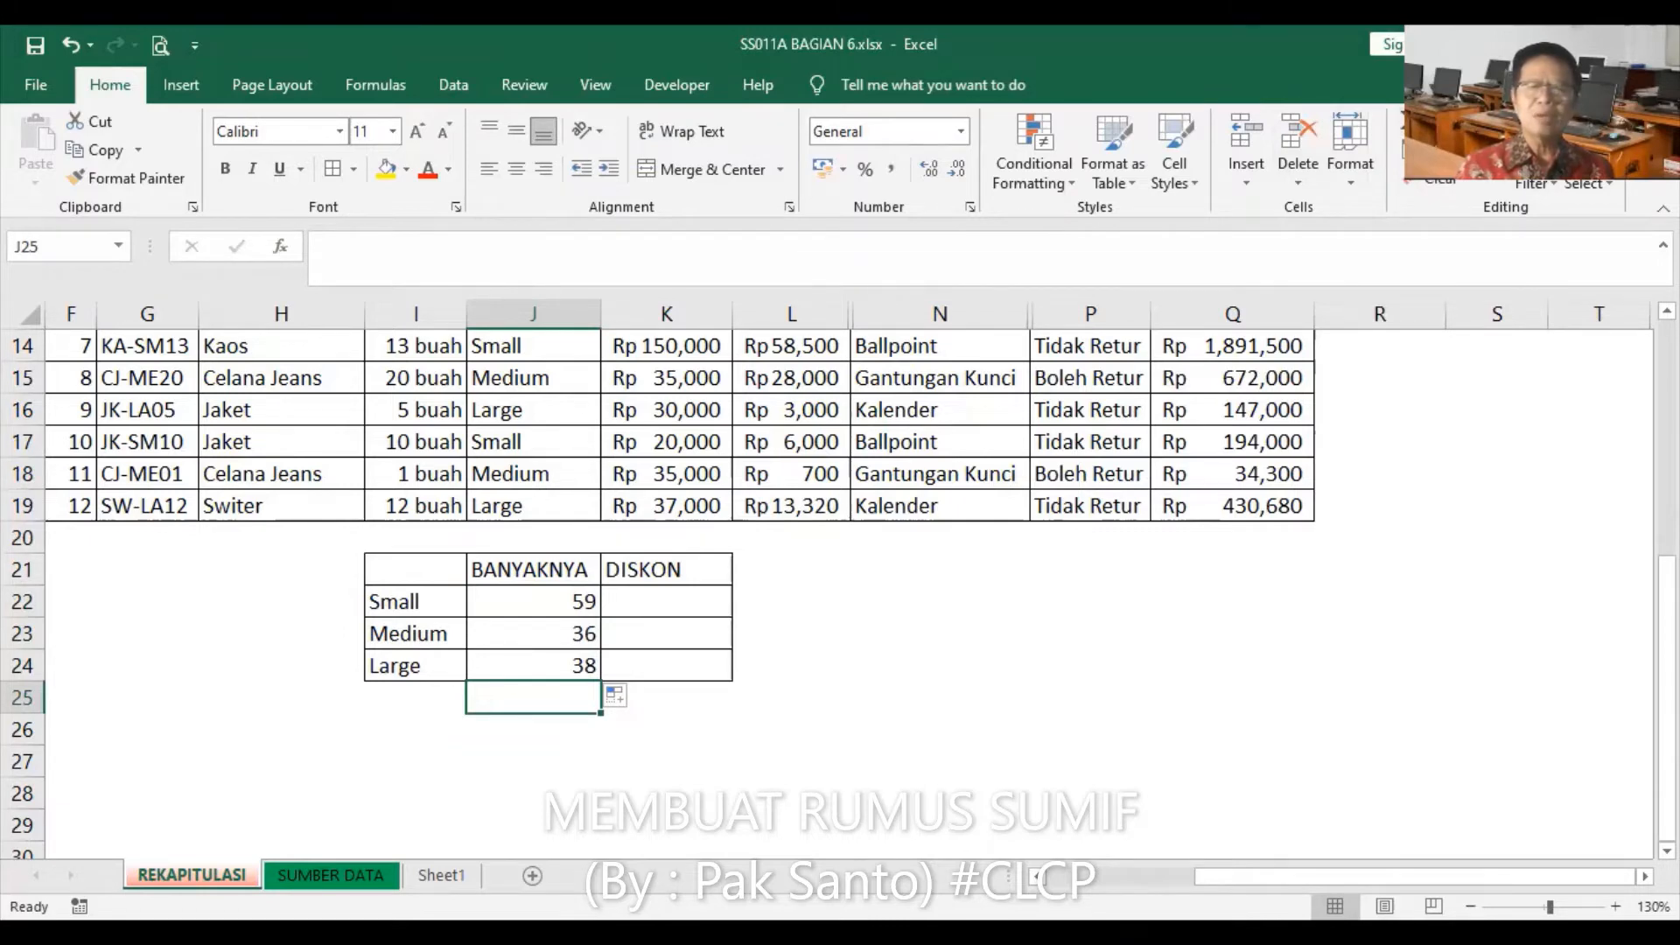
double_click(1342, 60)
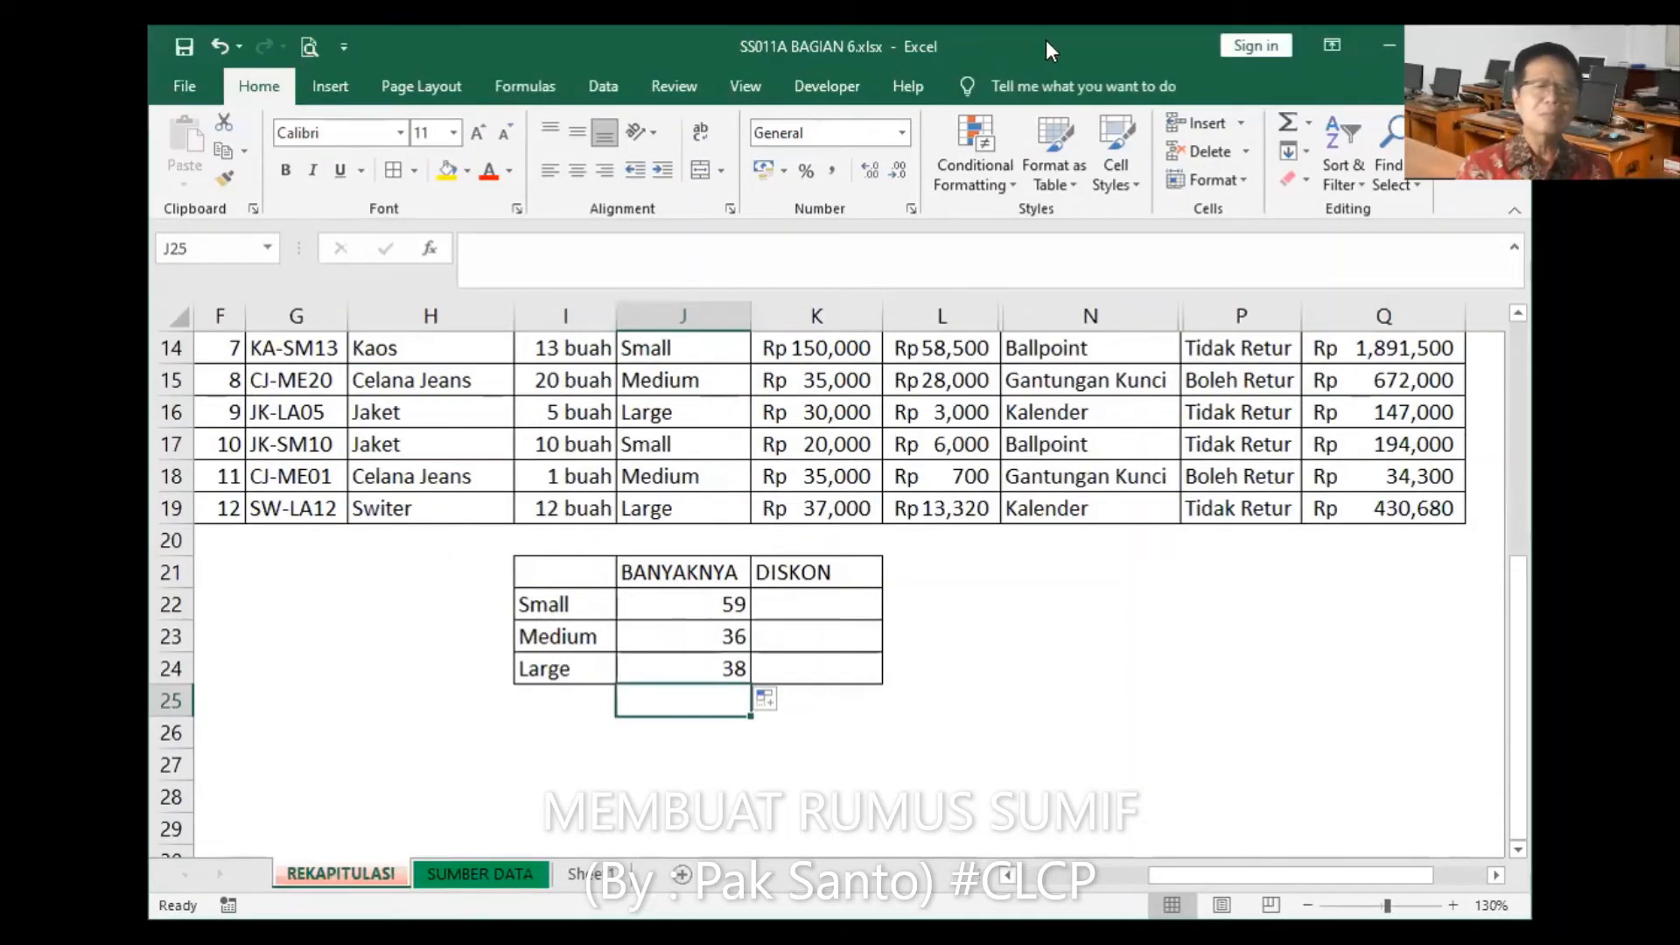
click(1287, 131)
key(Return)
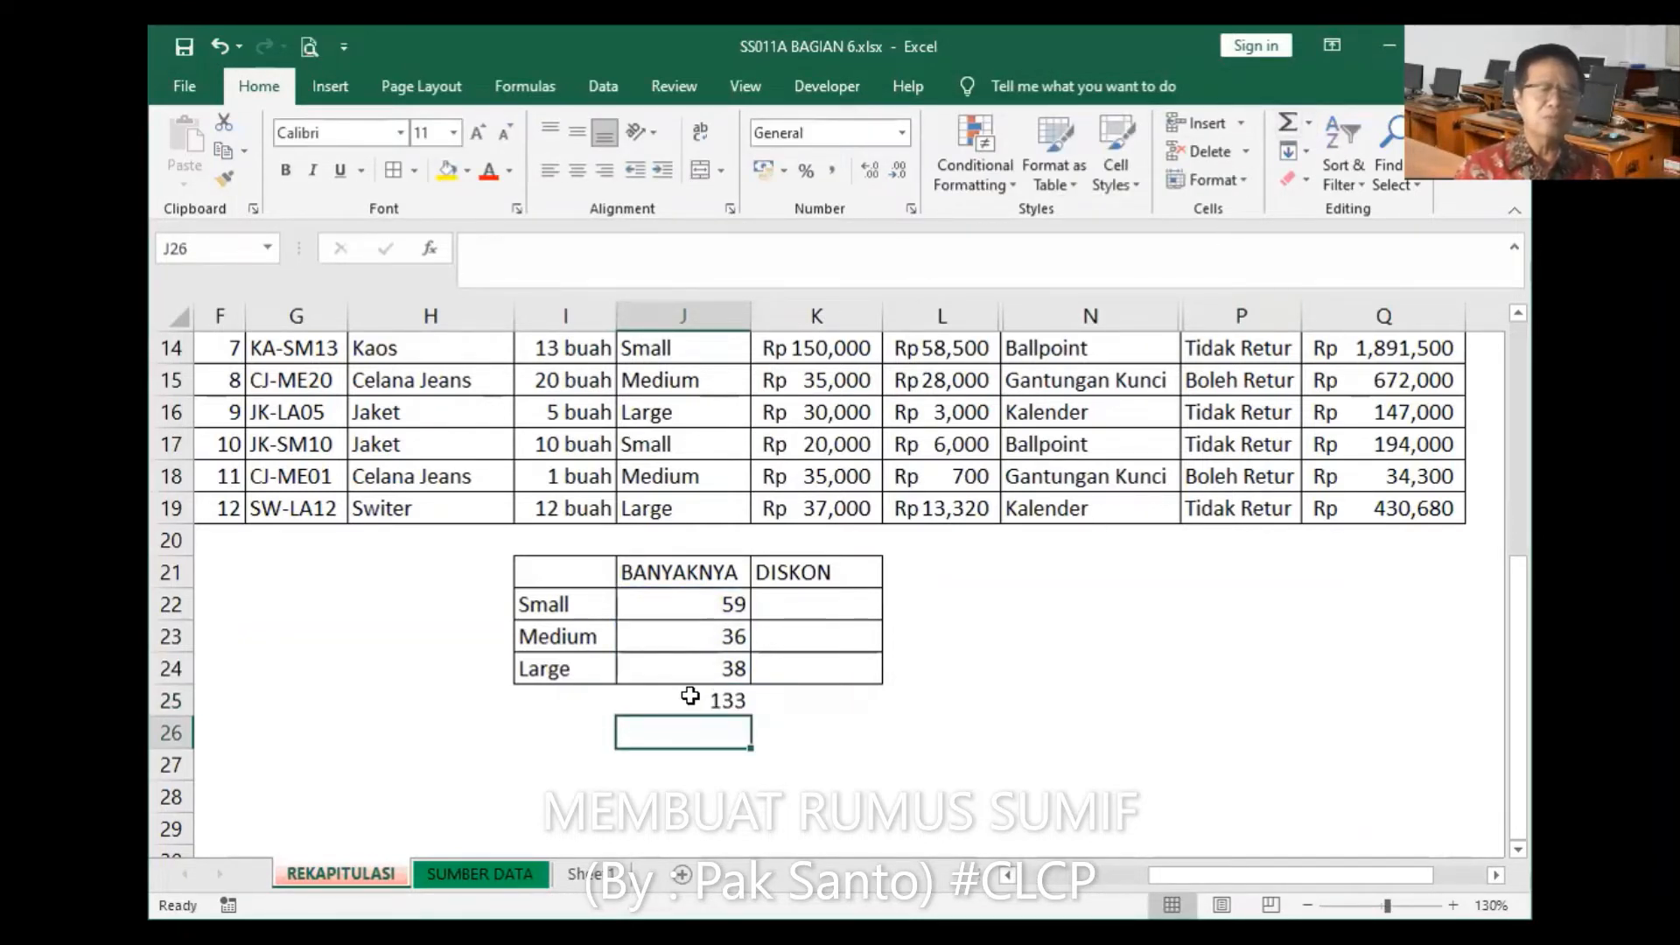
Step: Cross-check the quantities by summing the named range BANYAK in I20, and clear that cell again
click(578, 540)
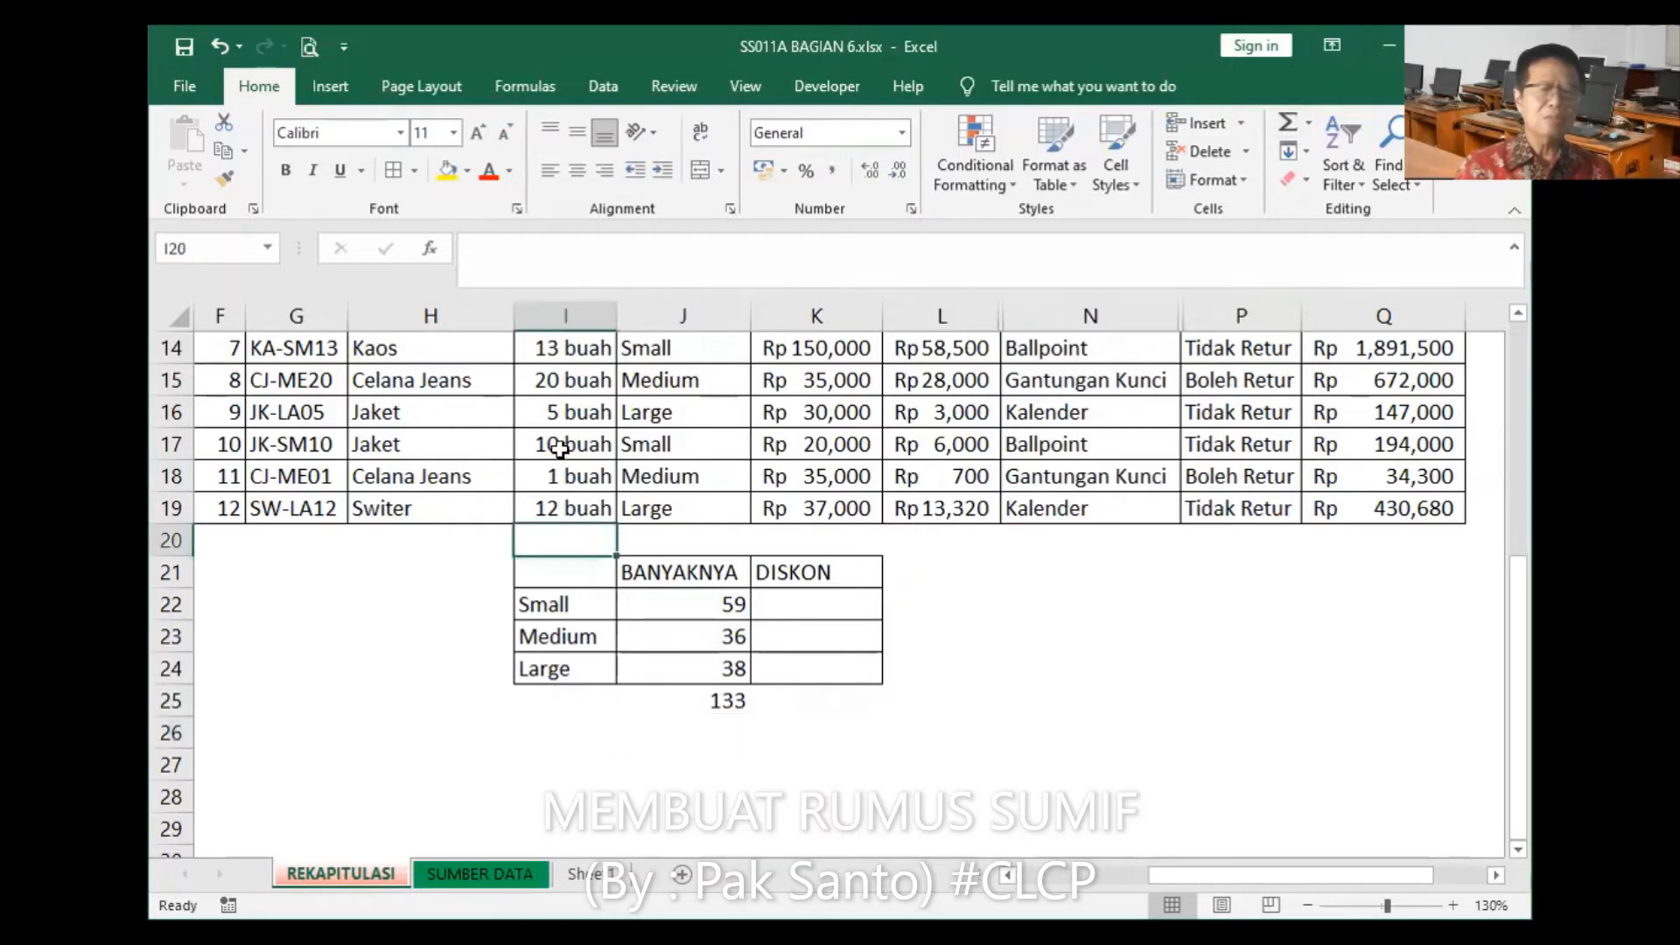
scroll(560, 448, up, 3)
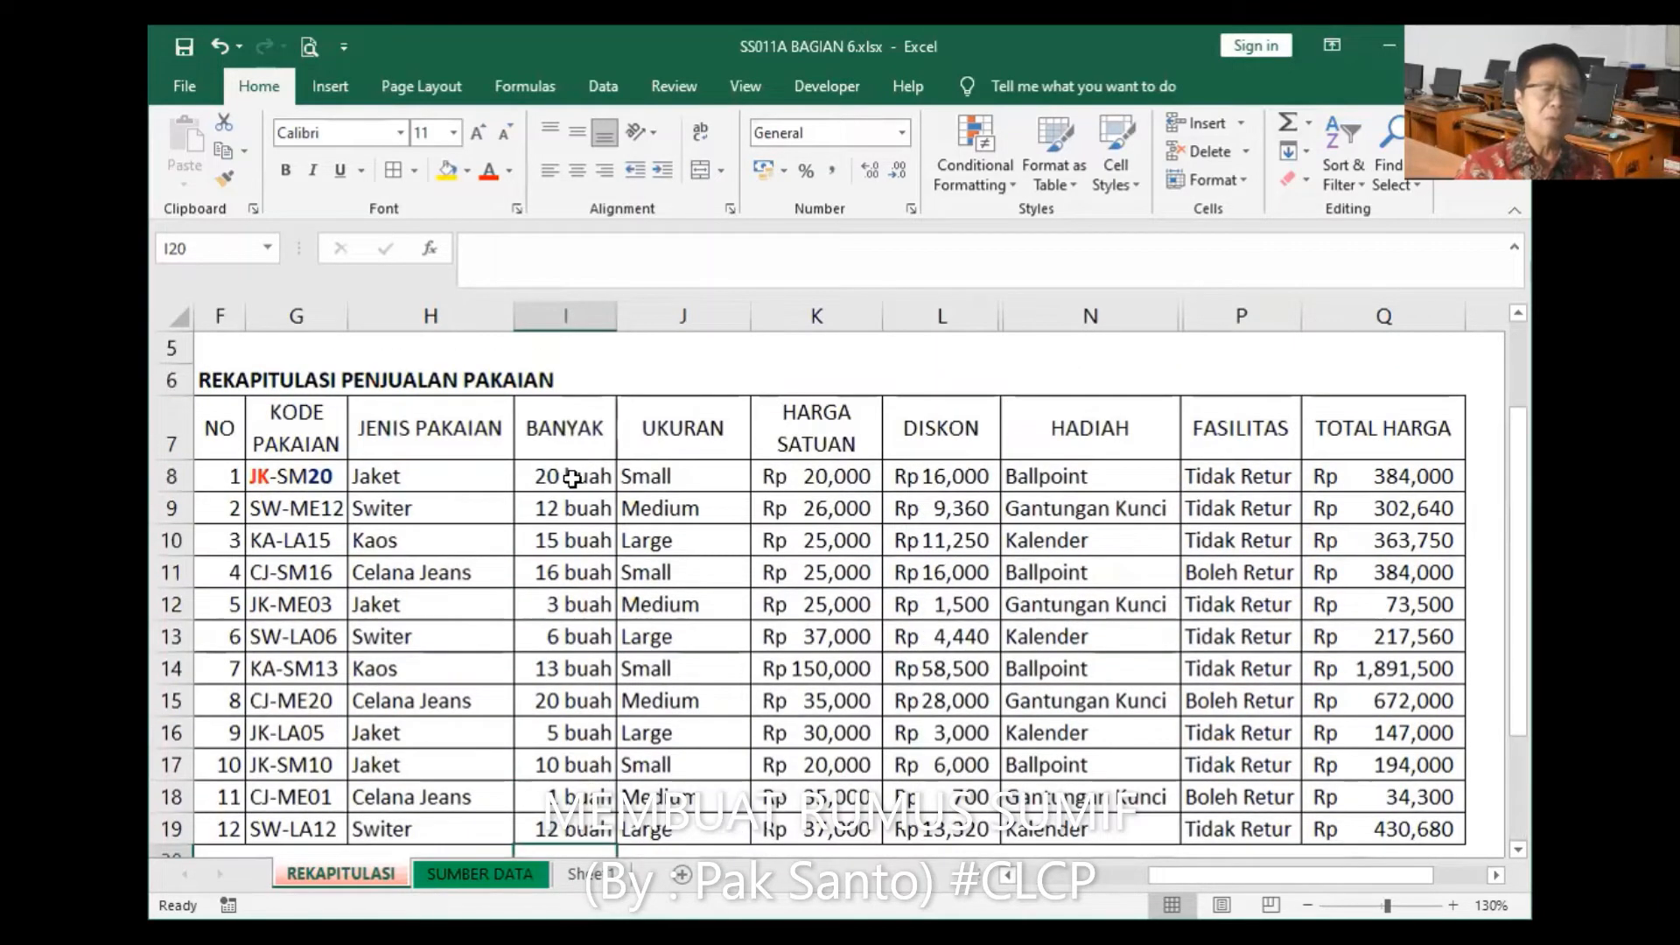
scroll(571, 478, down, 1)
scroll(572, 475, up, 1)
click(577, 475)
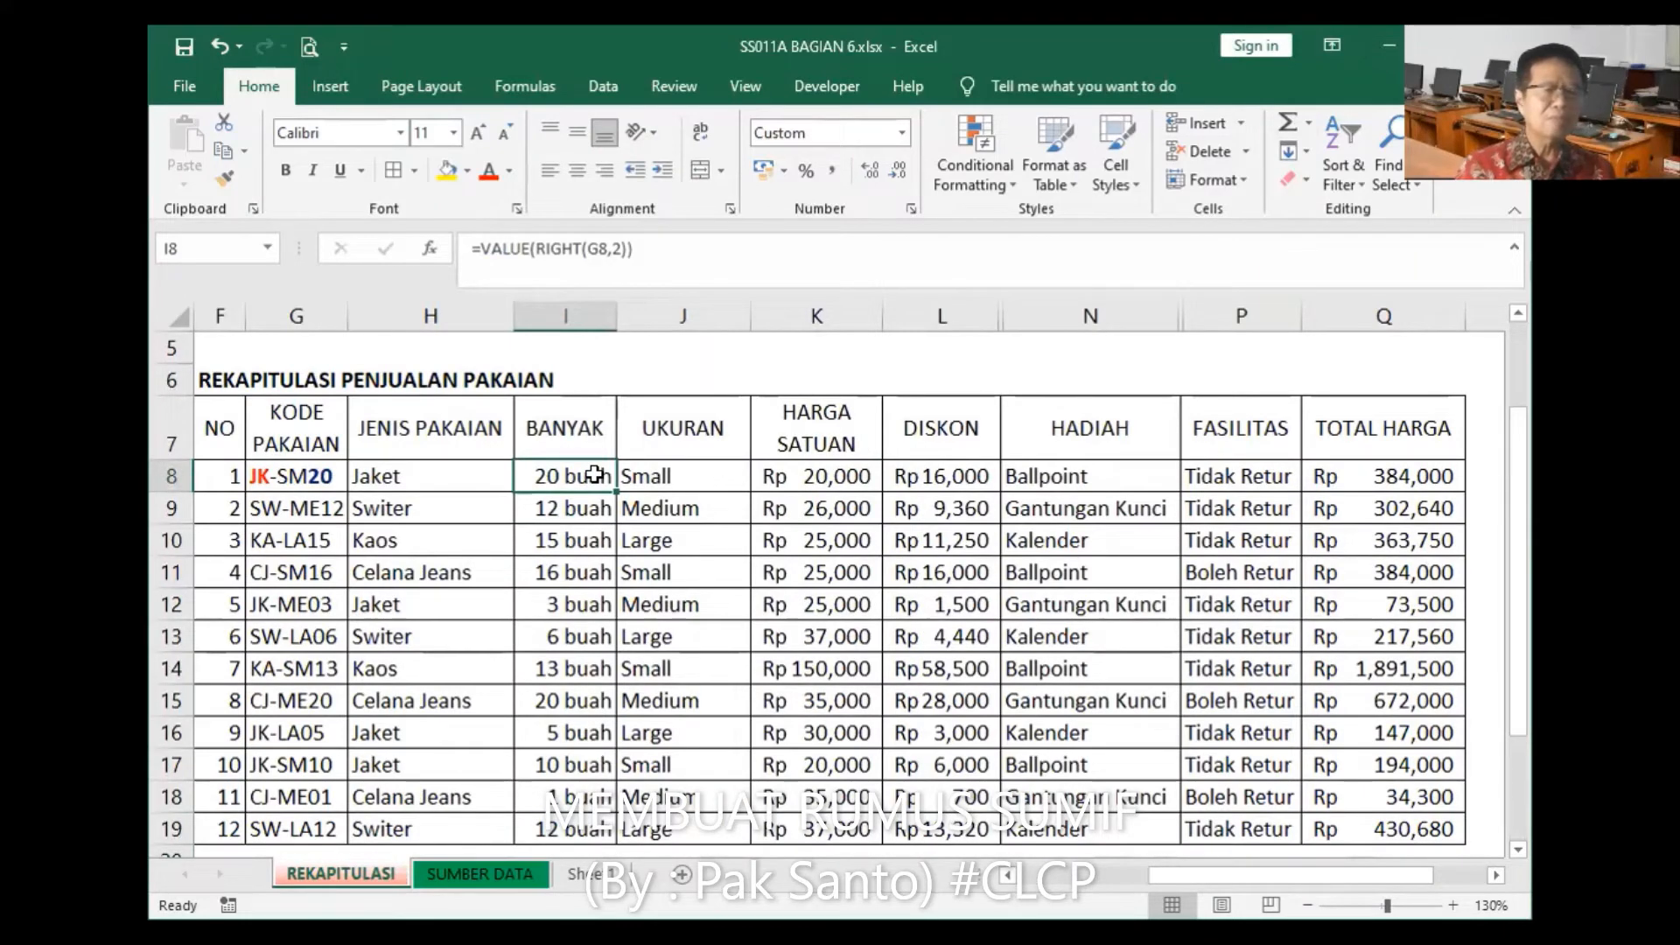
scroll(595, 474, down, 2)
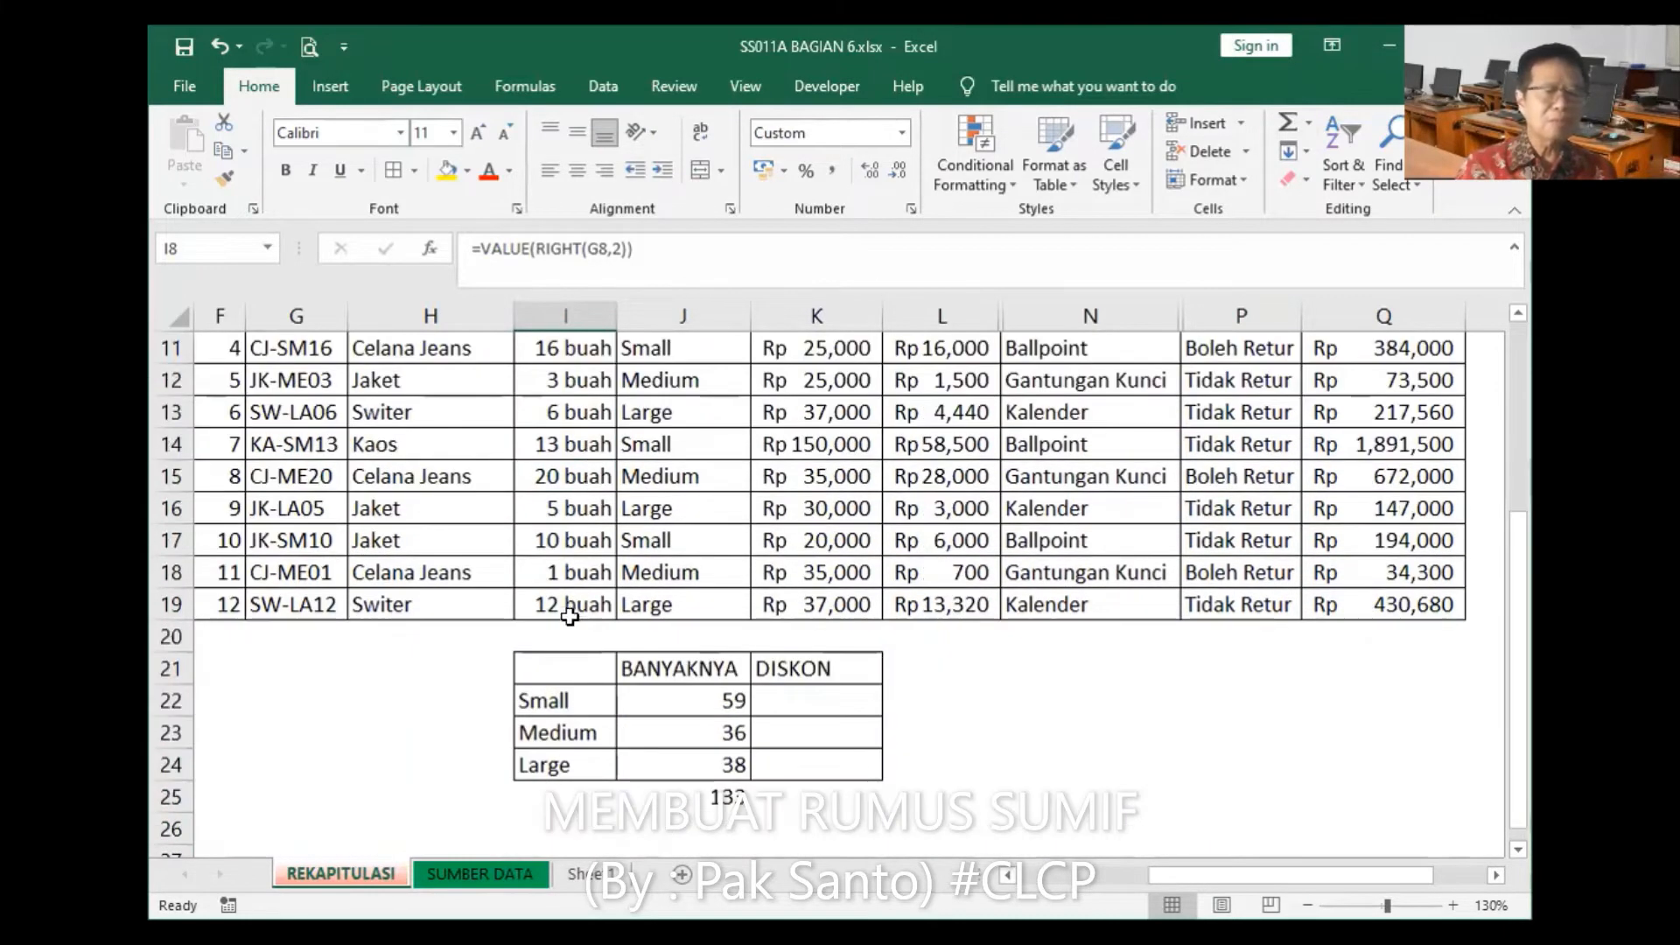
click(565, 636)
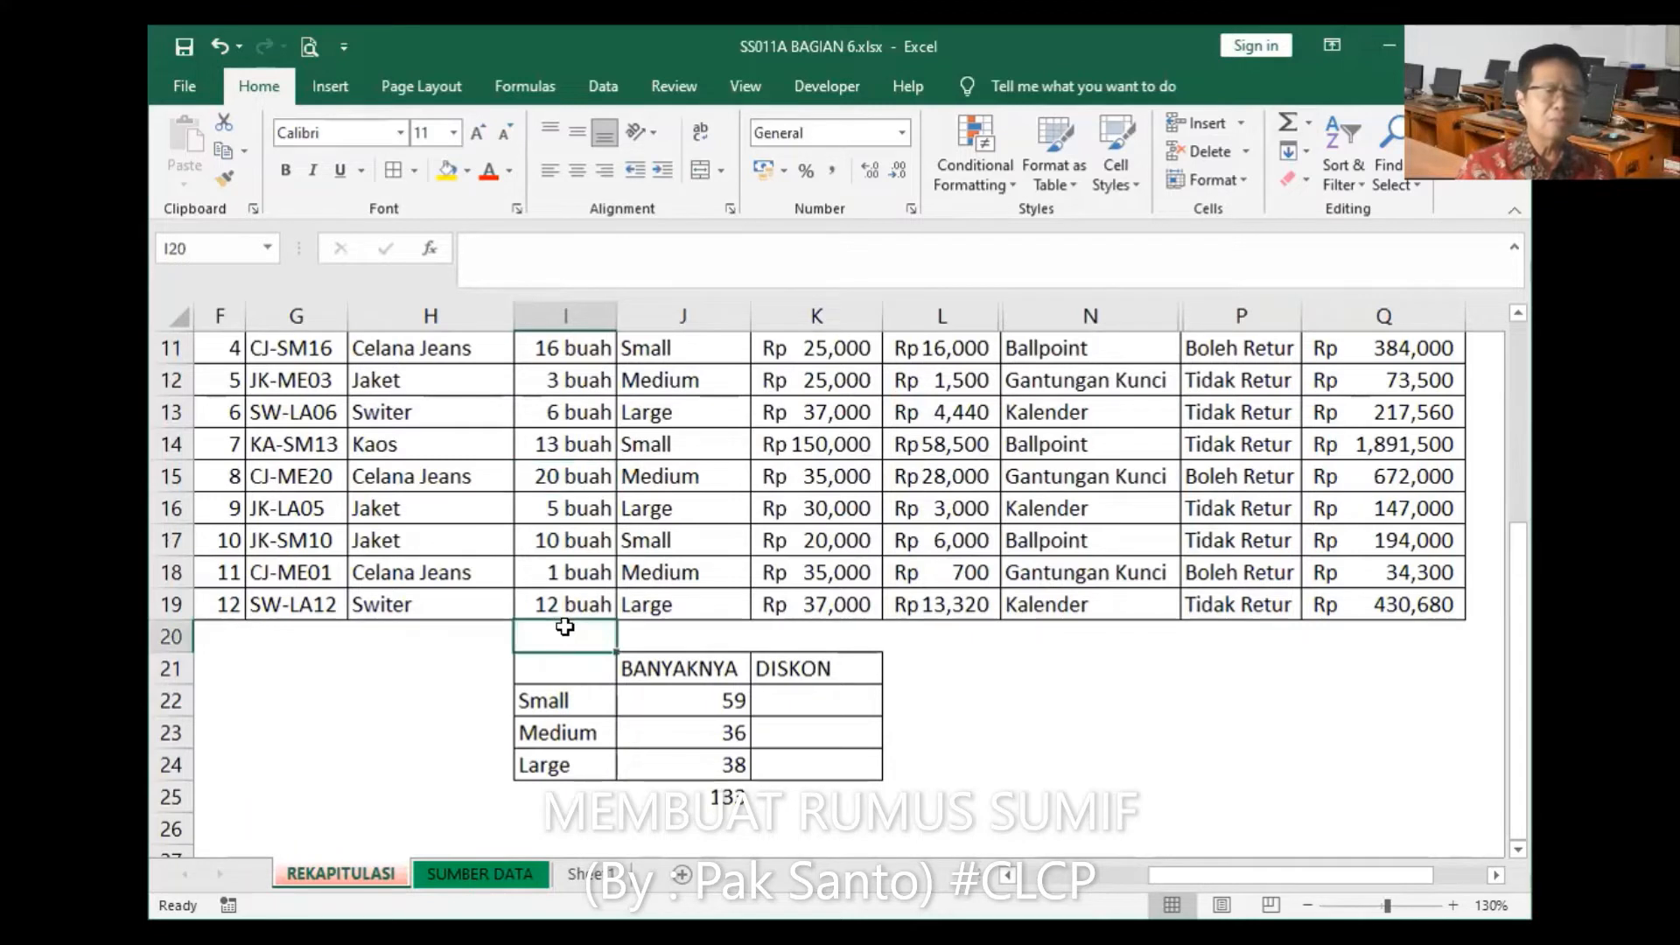
click(1292, 127)
key(Return)
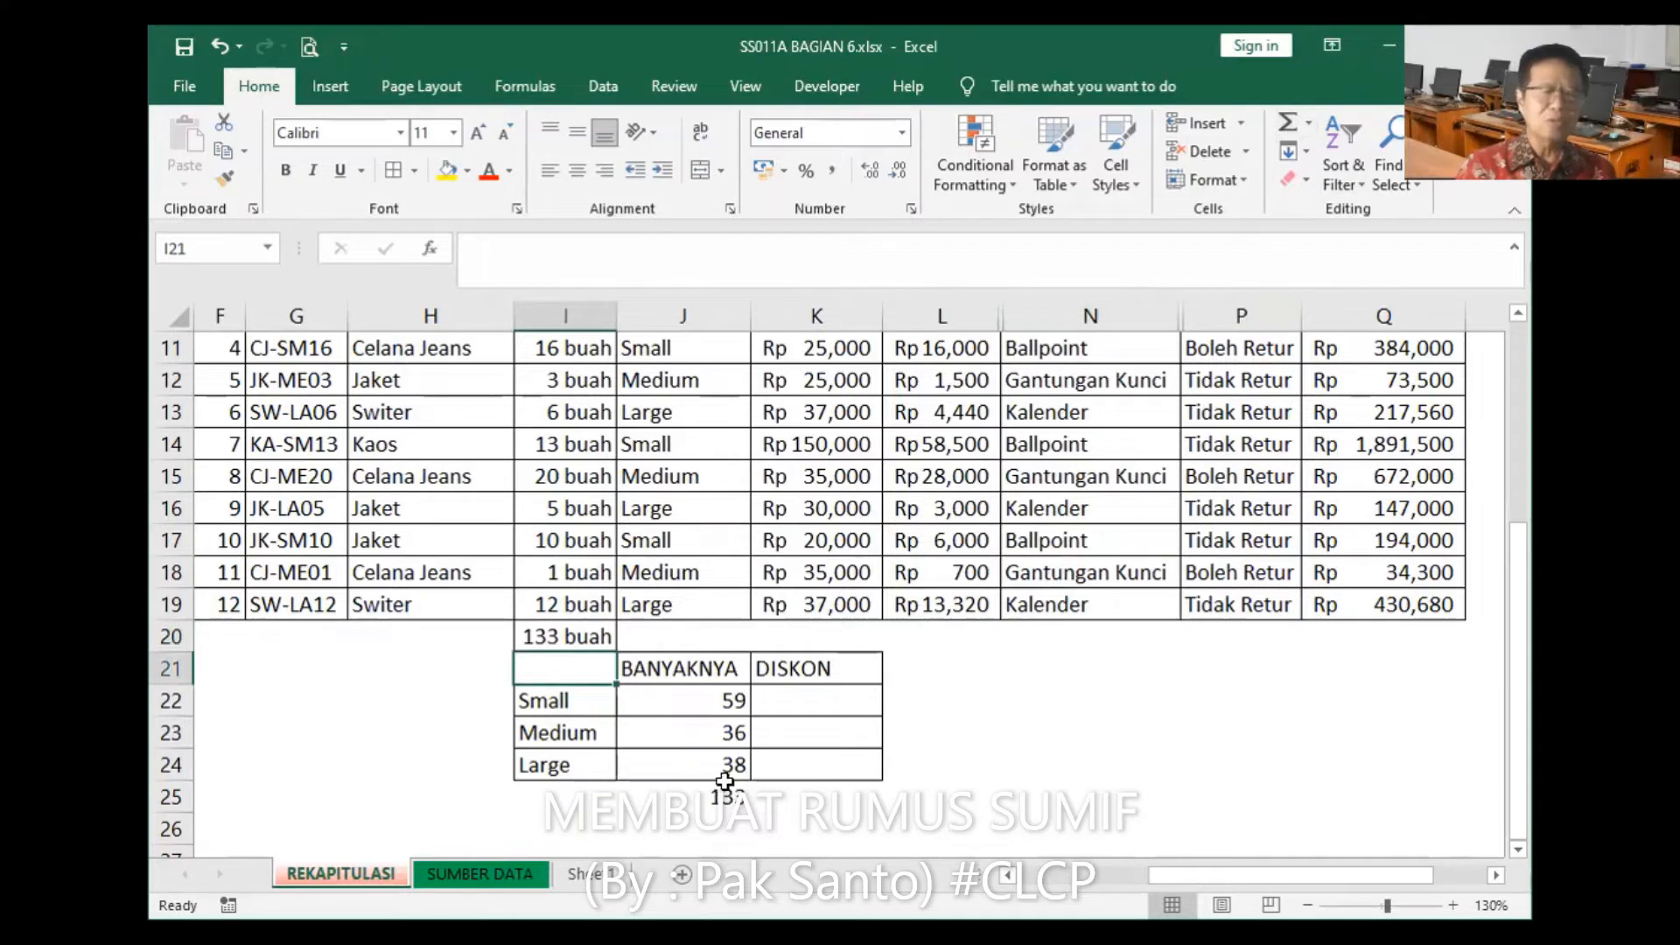
click(577, 644)
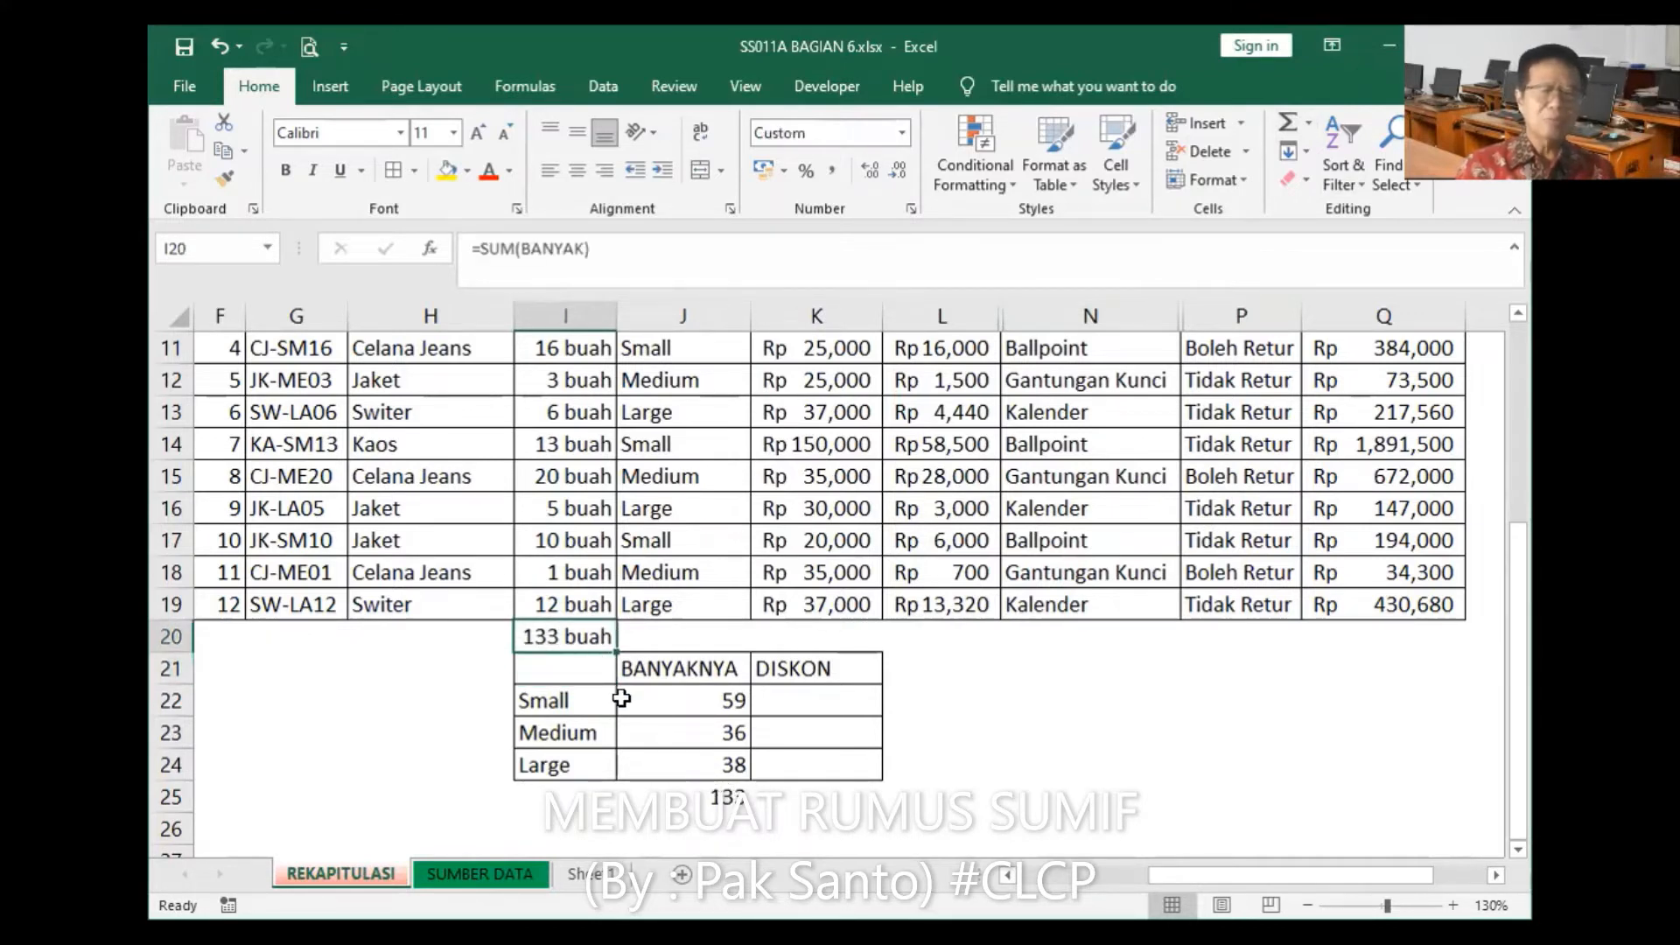
key(Delete)
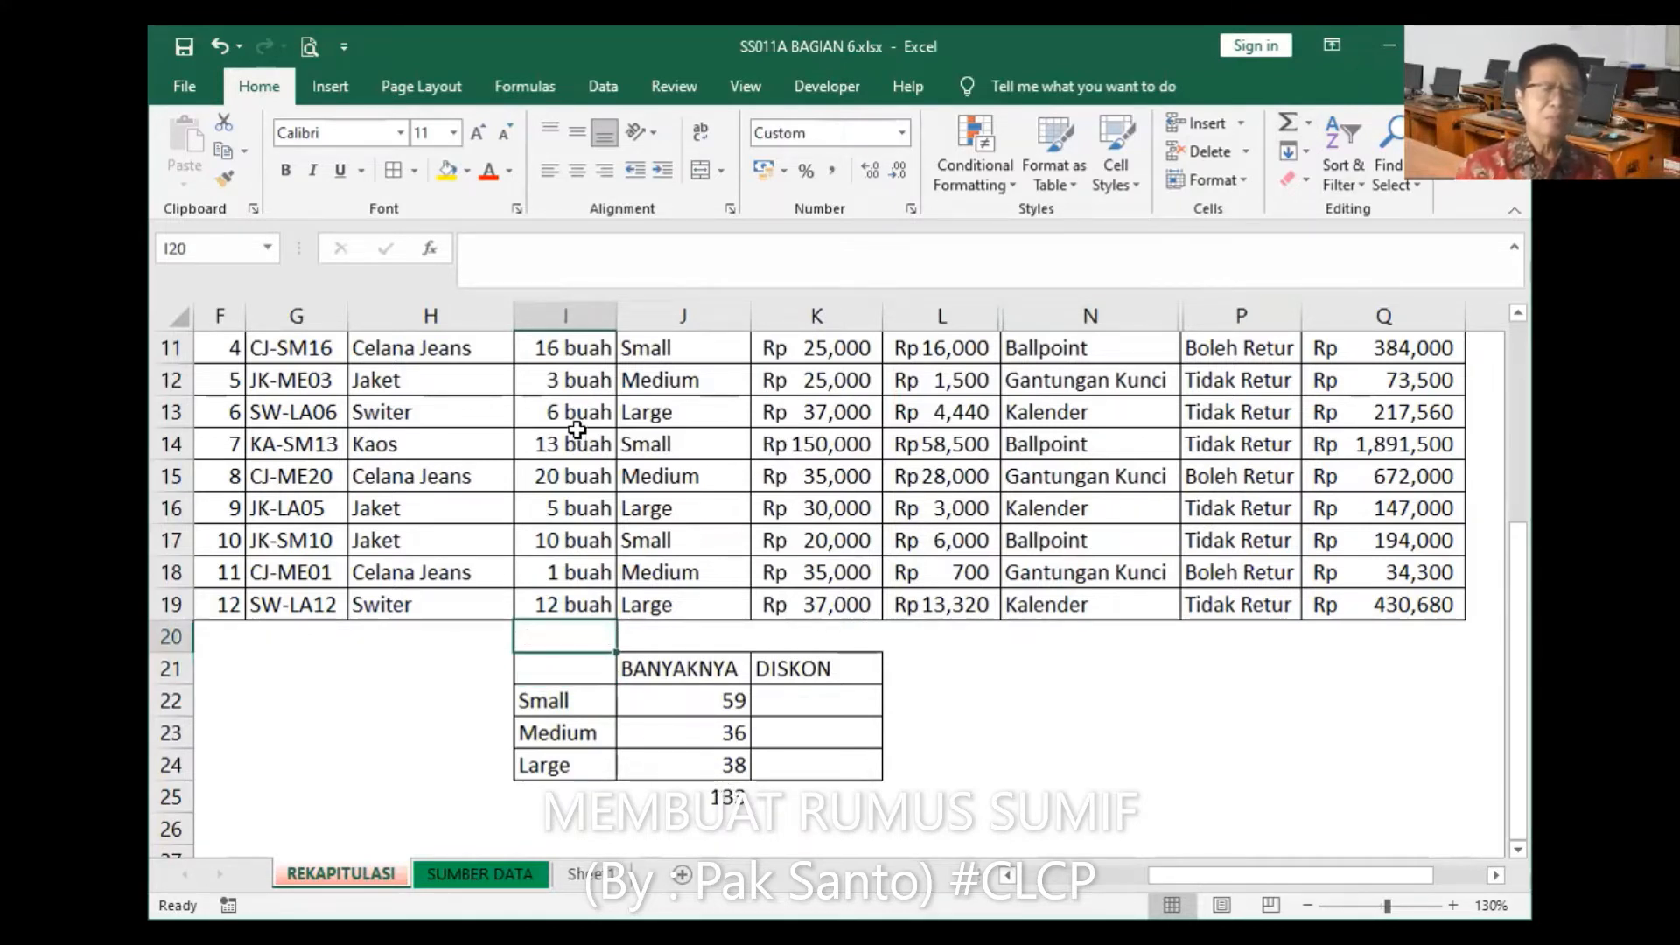
Step: Copy the "buah" number format from I13 to the BANYAKNYA results in J22:J24
click(567, 405)
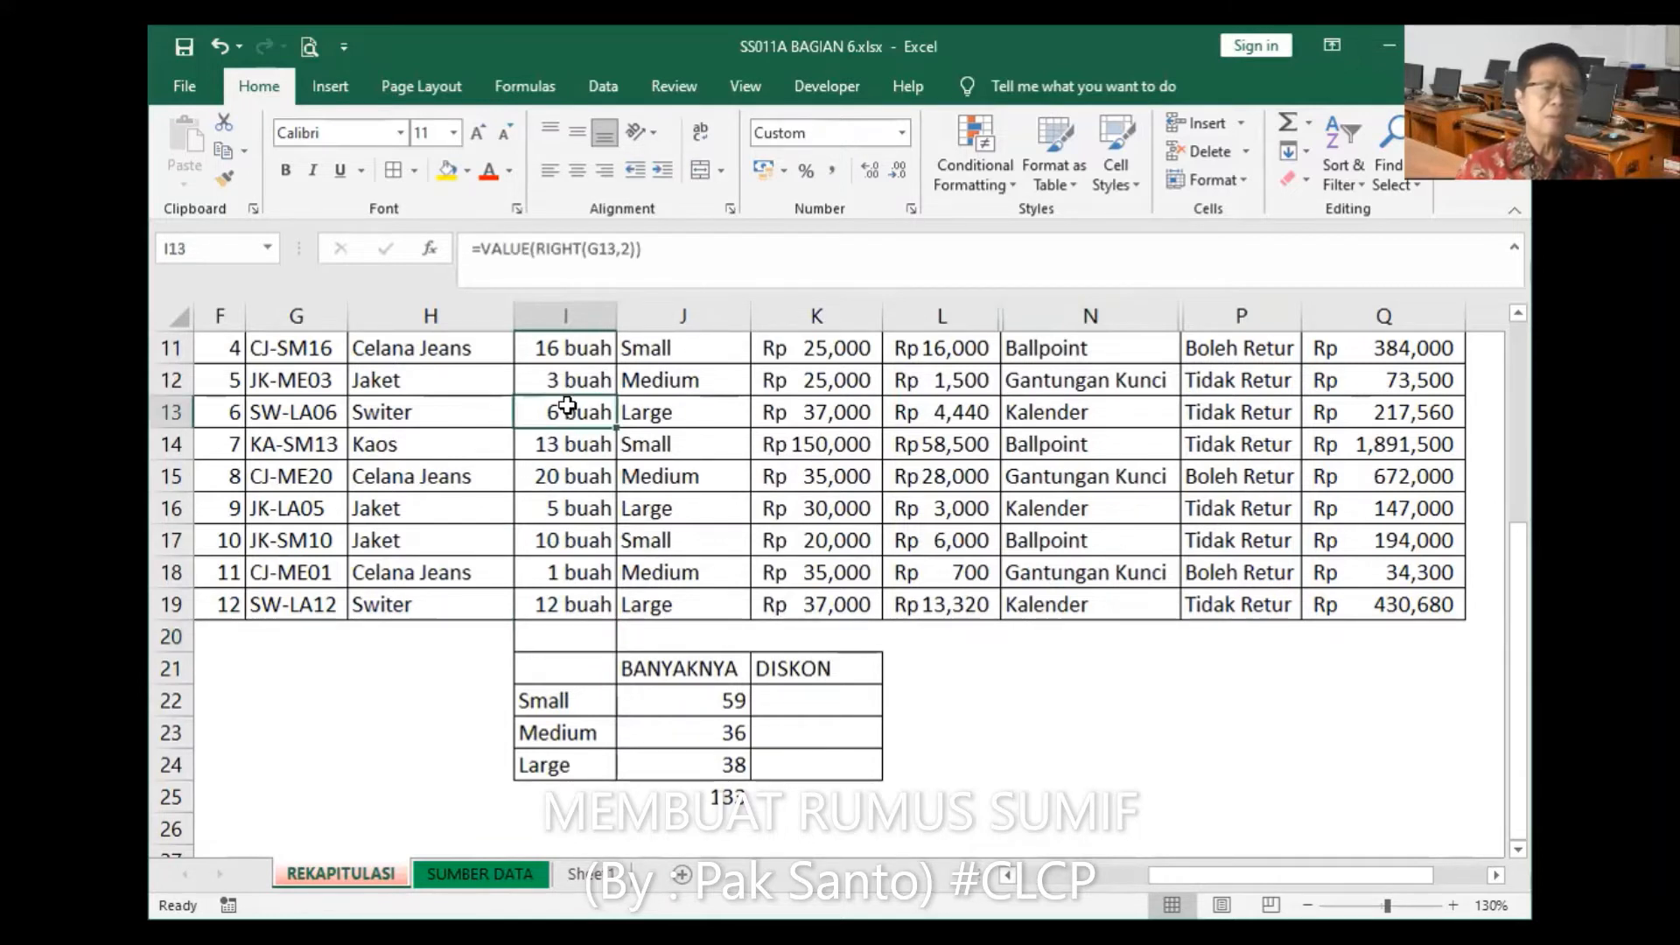
click(224, 178)
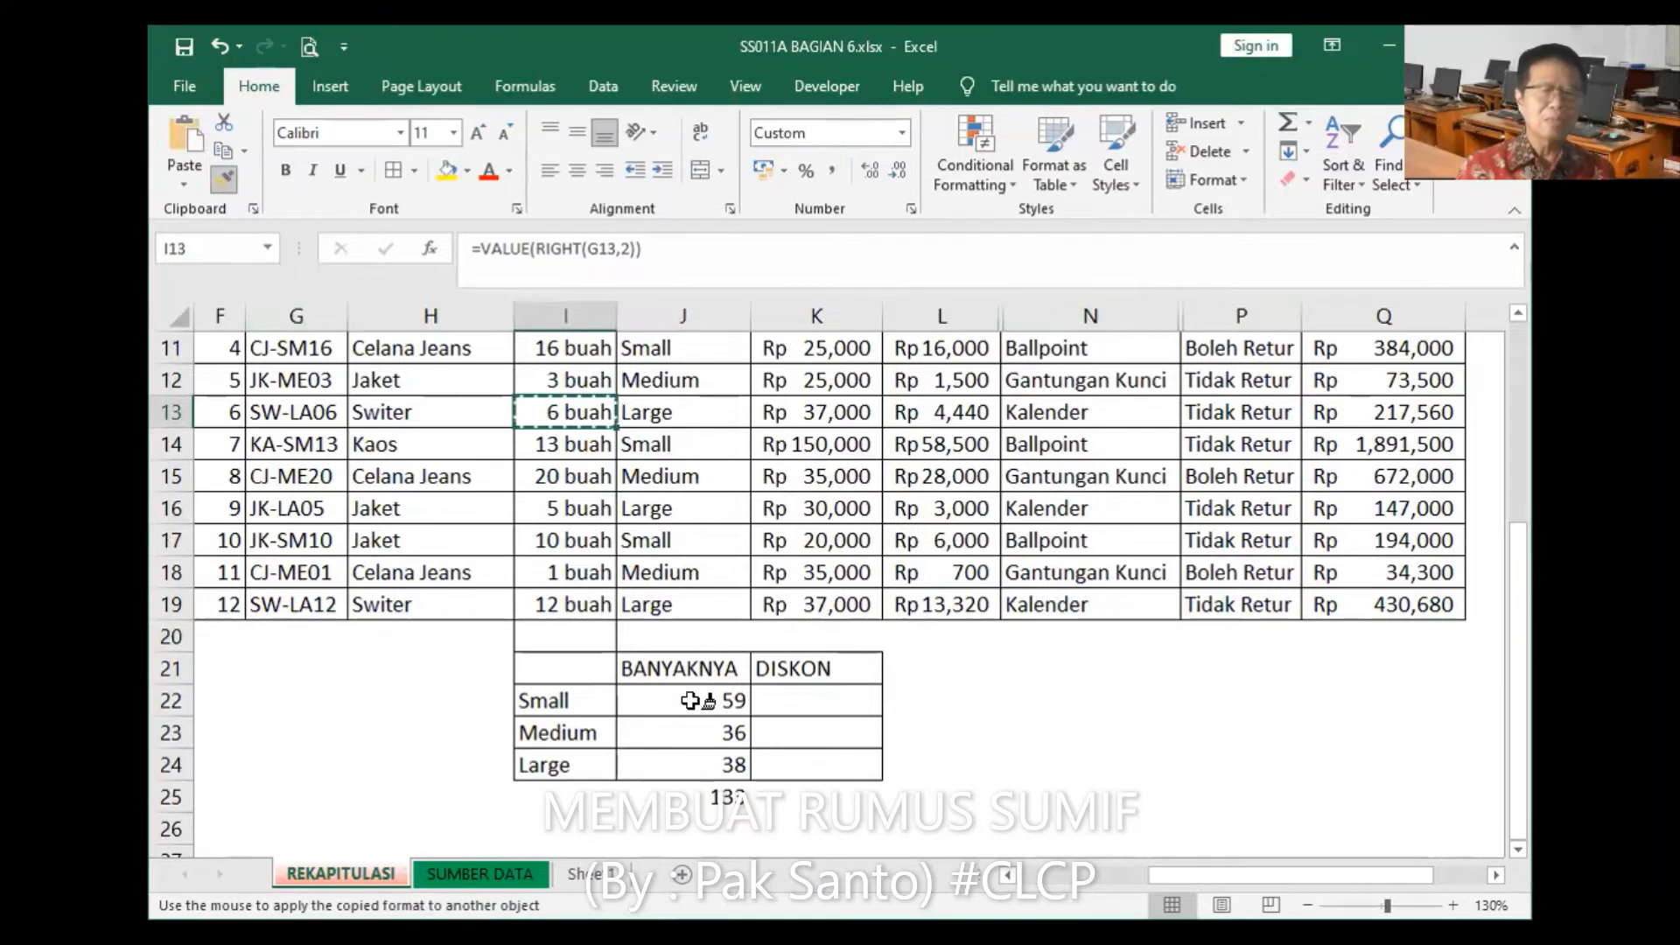
drag(683, 700, 689, 758)
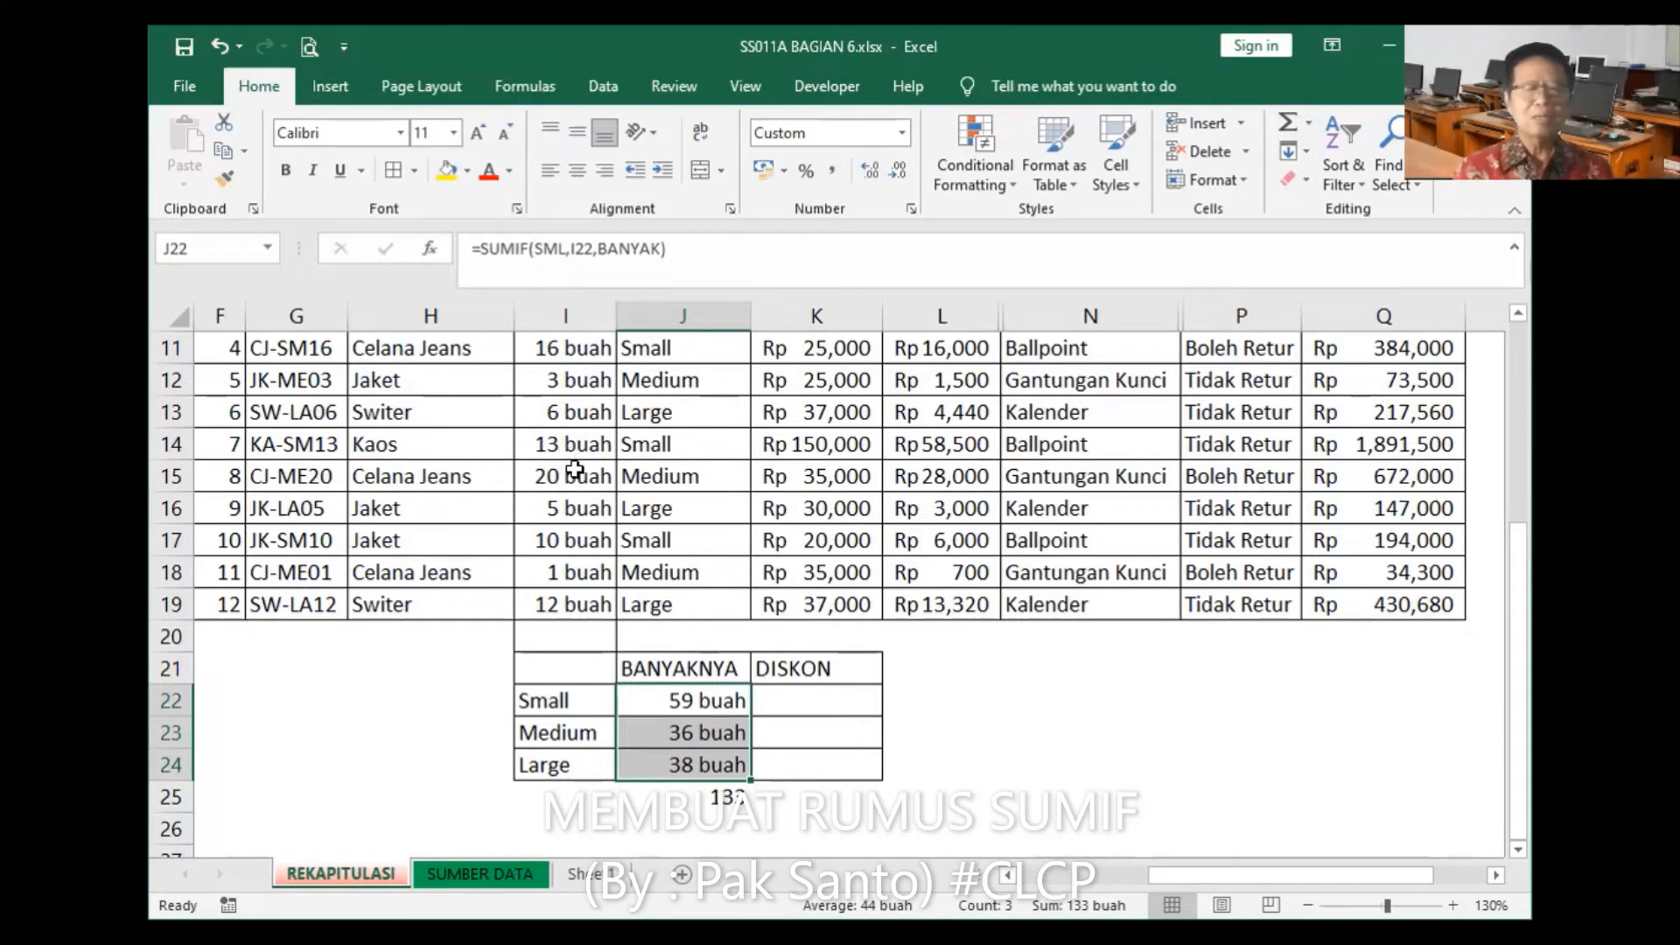
click(564, 471)
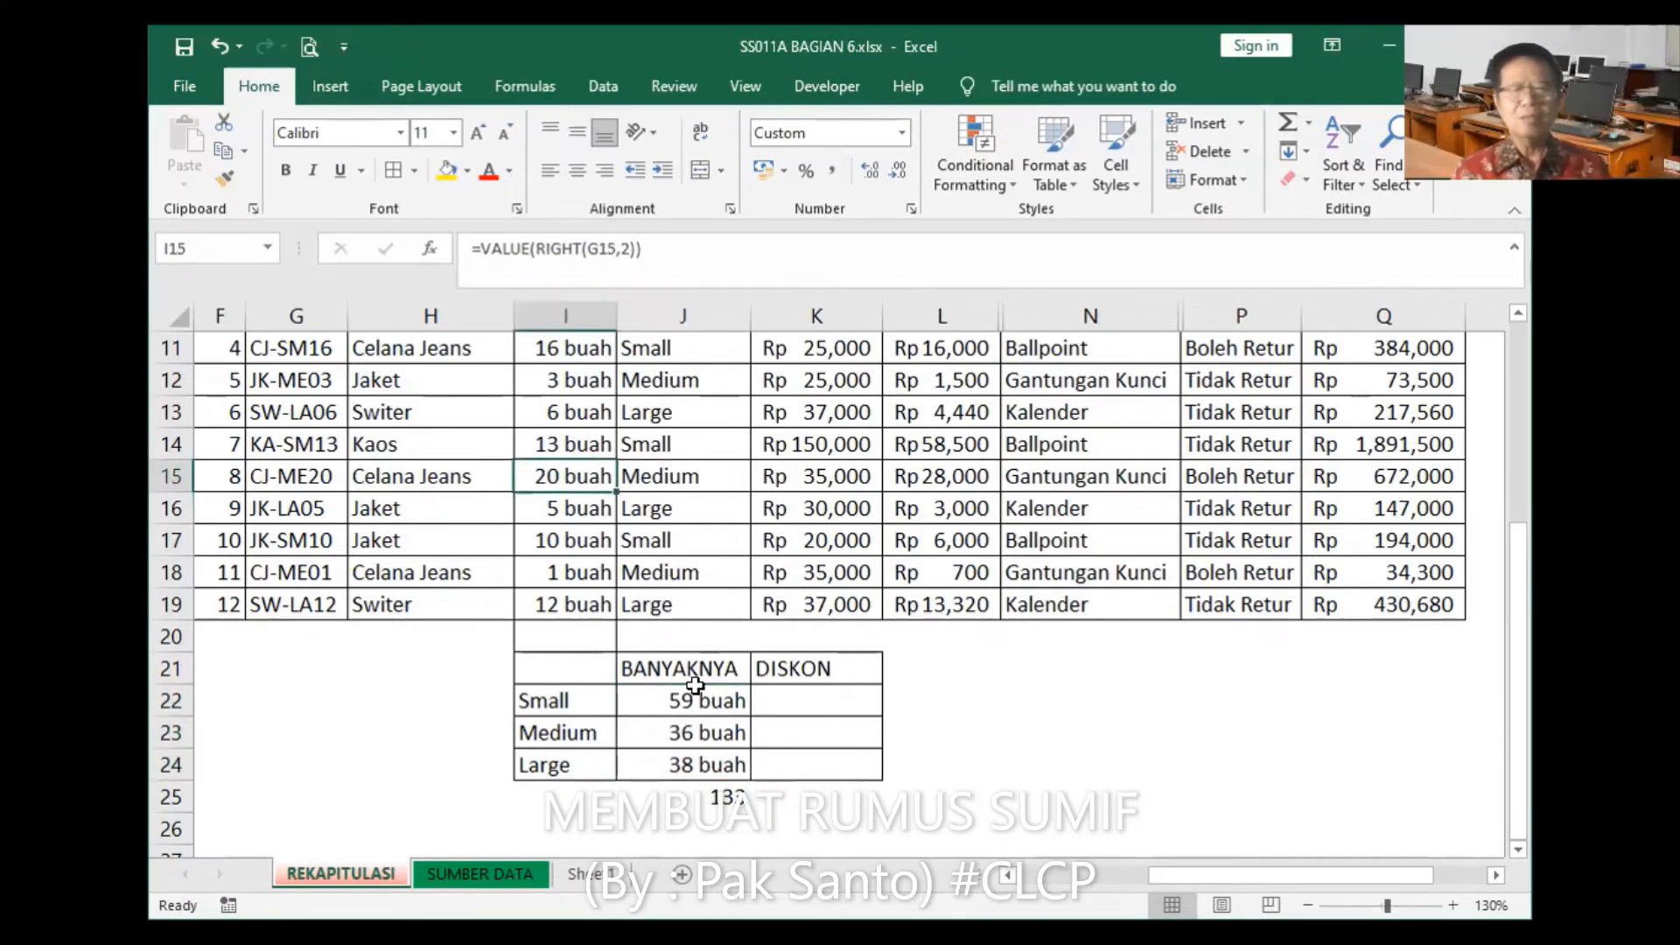
Step: Clear the total in J25 and copy the borderless format of J20 to I20
click(716, 796)
key(ctrl+z)
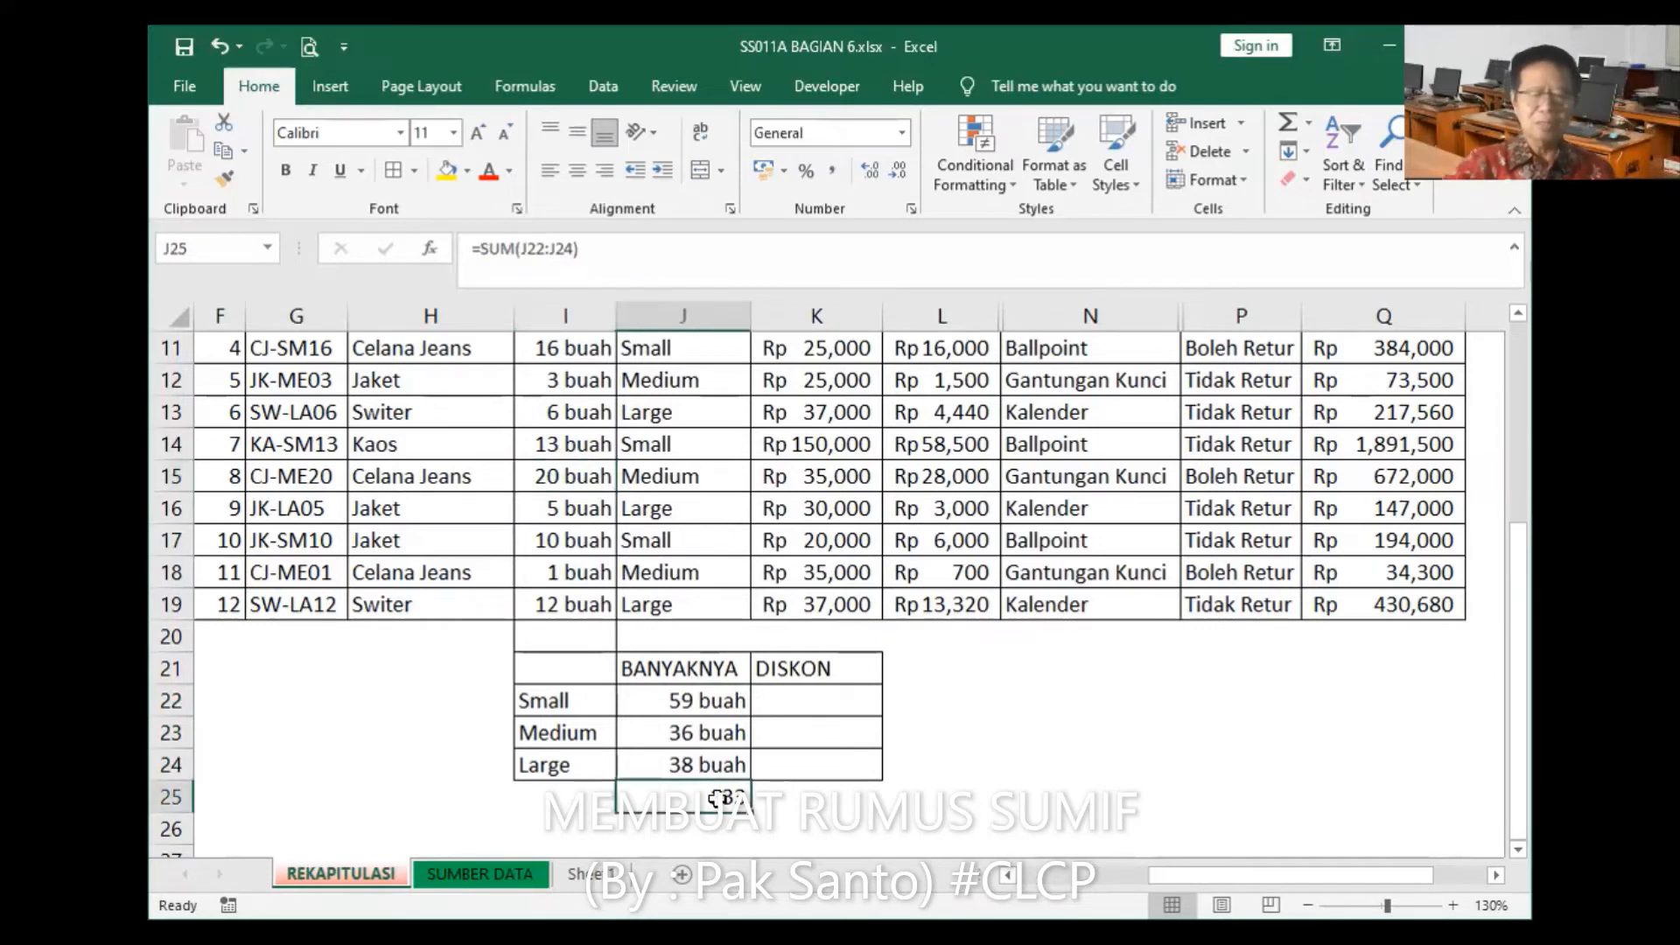
click(681, 634)
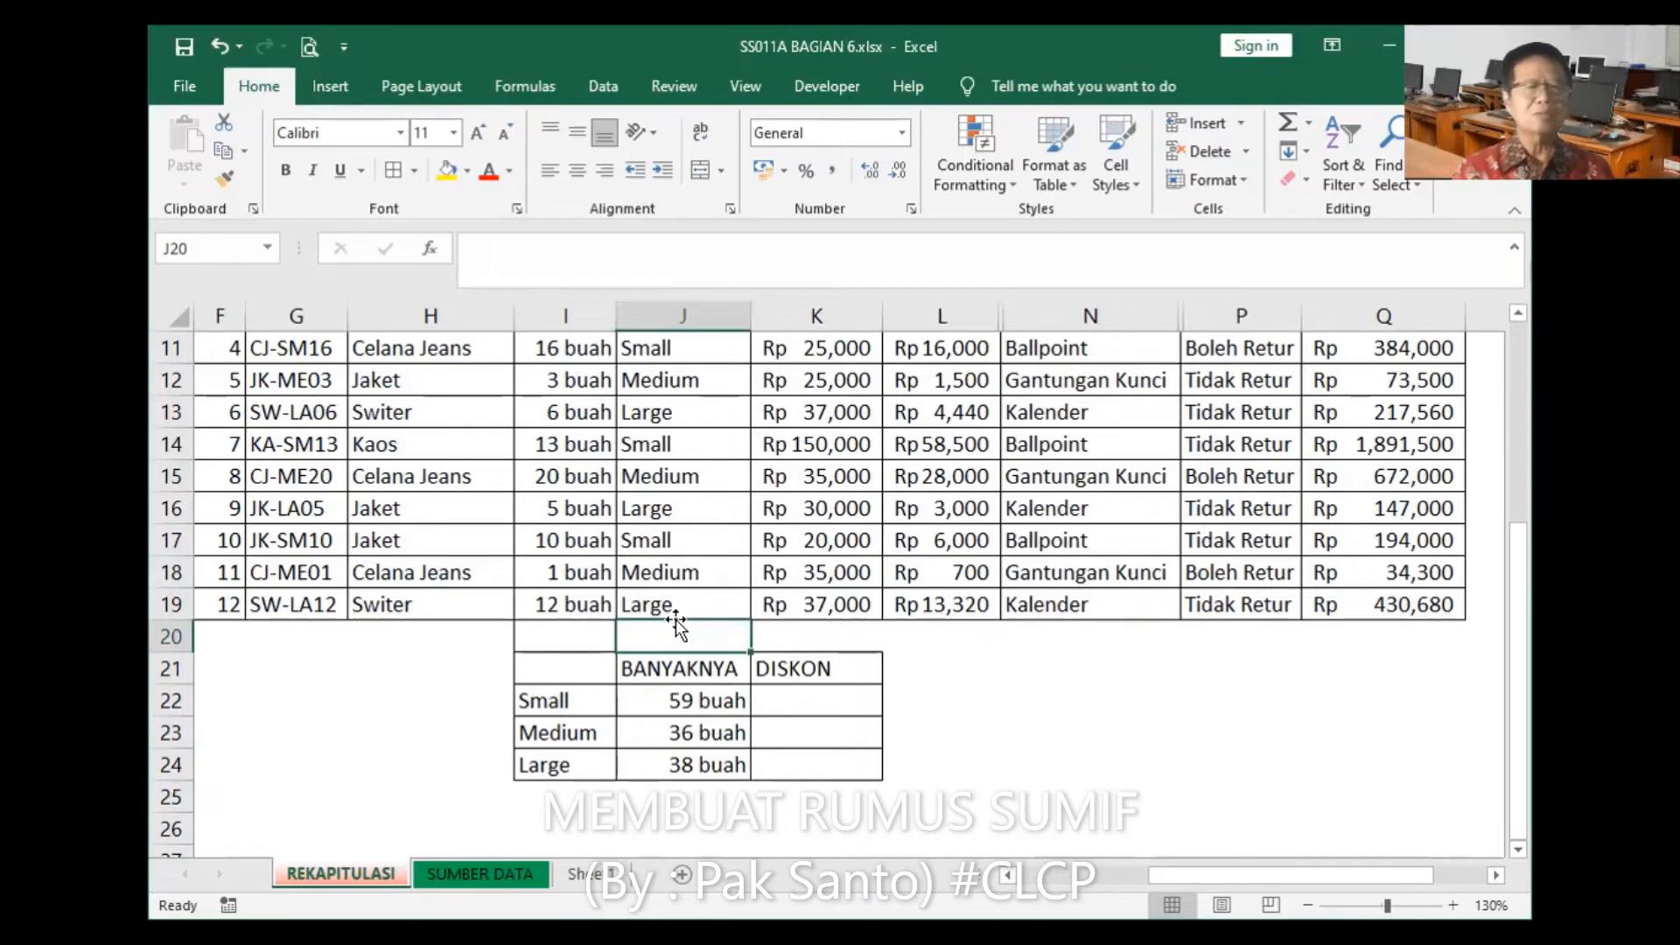
click(226, 179)
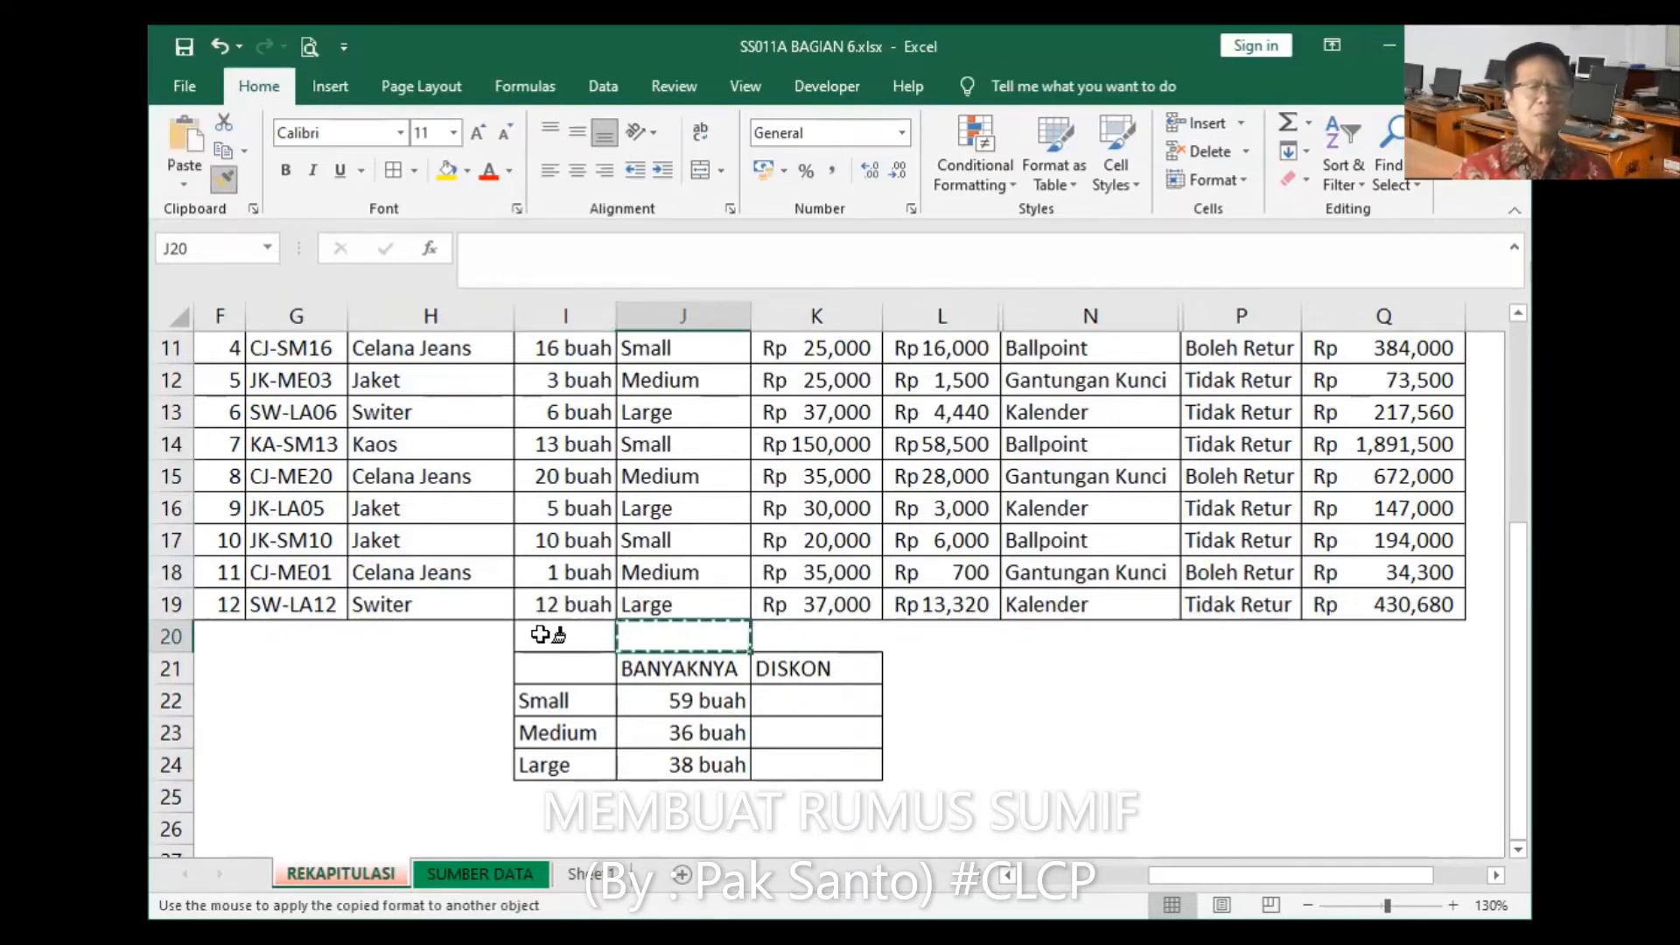
click(547, 636)
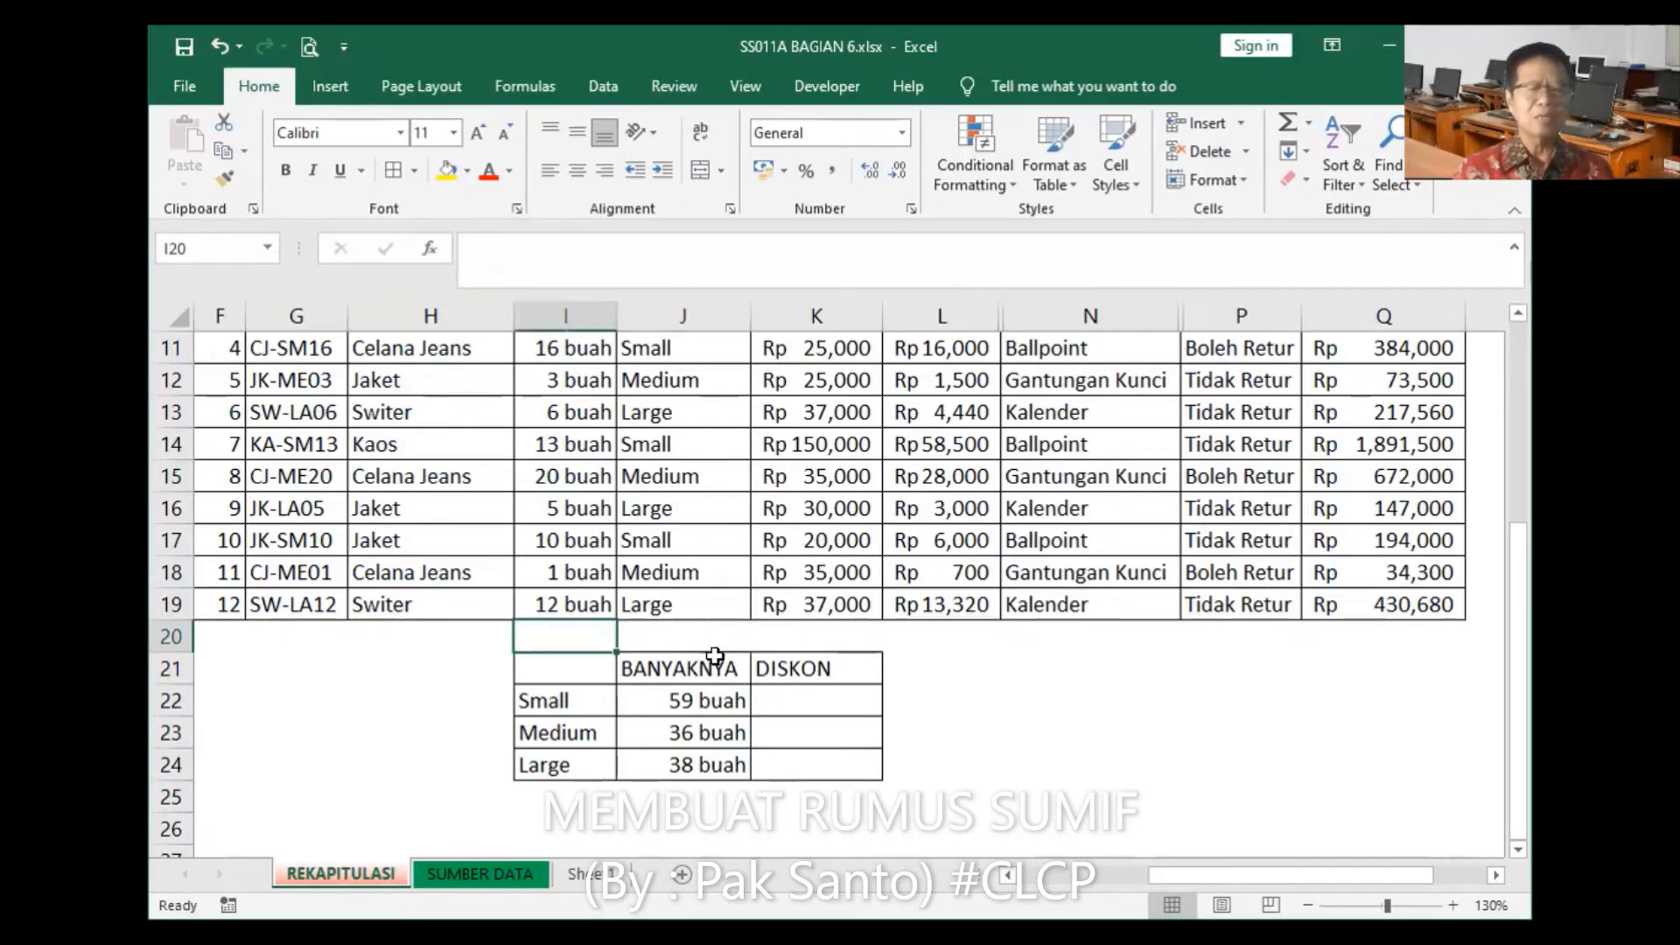
Step: Define the name DISK for the discount values in L8:L19
key(Right)
key(Right)
key(Down)
key(Down)
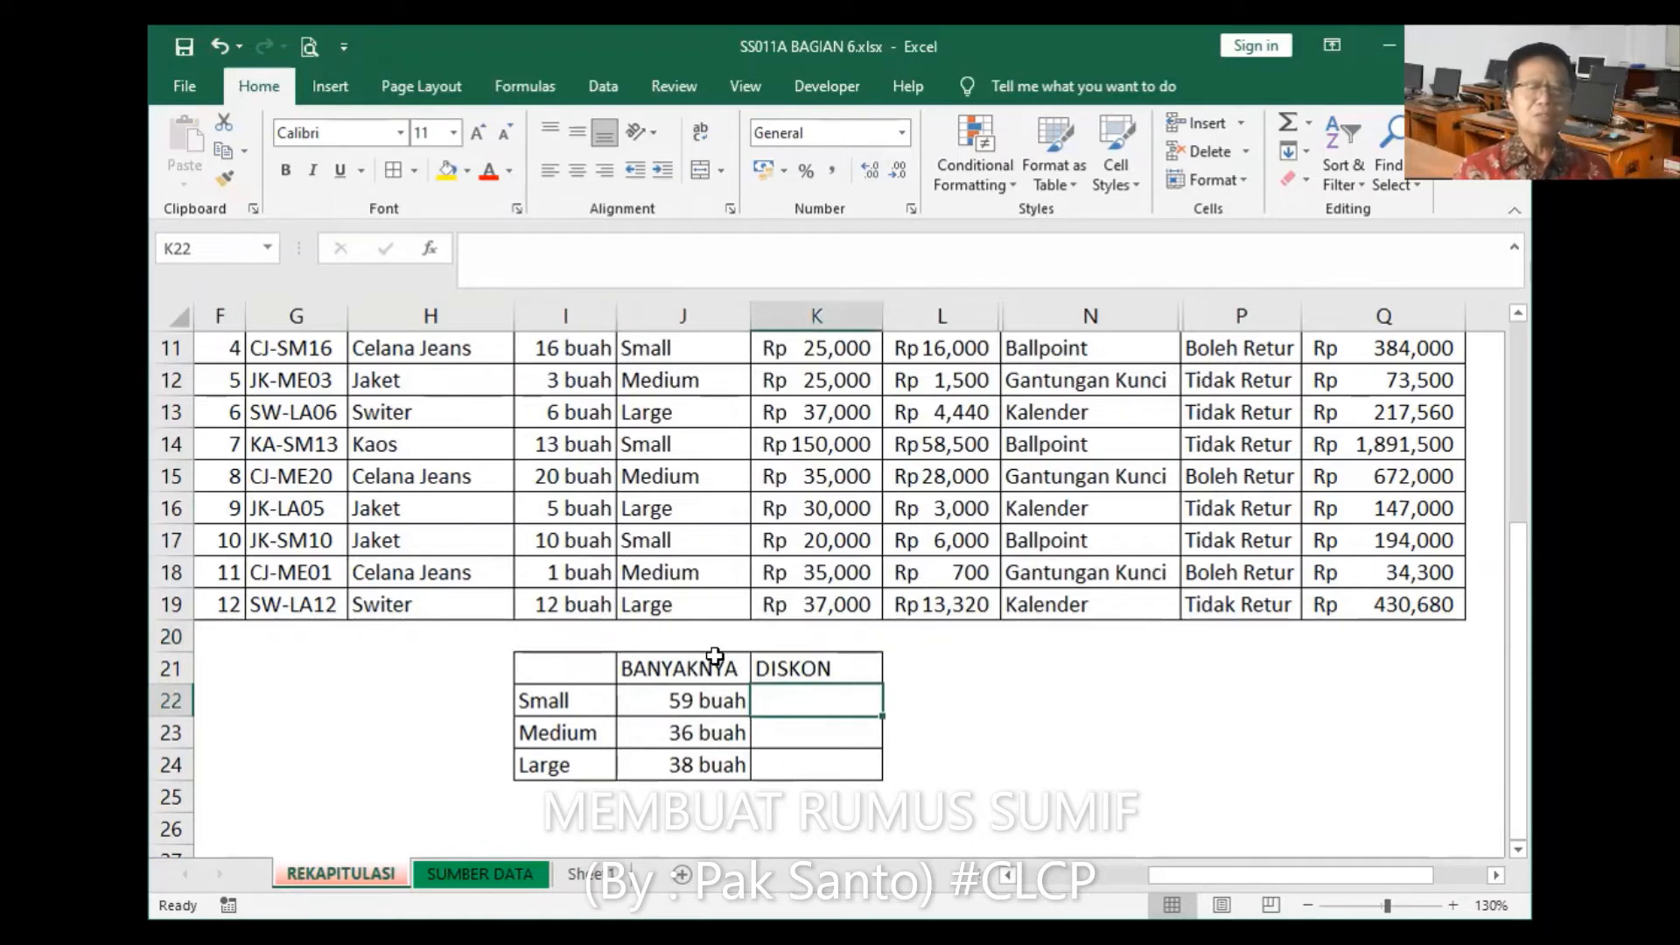
scroll(714, 655, up, 3)
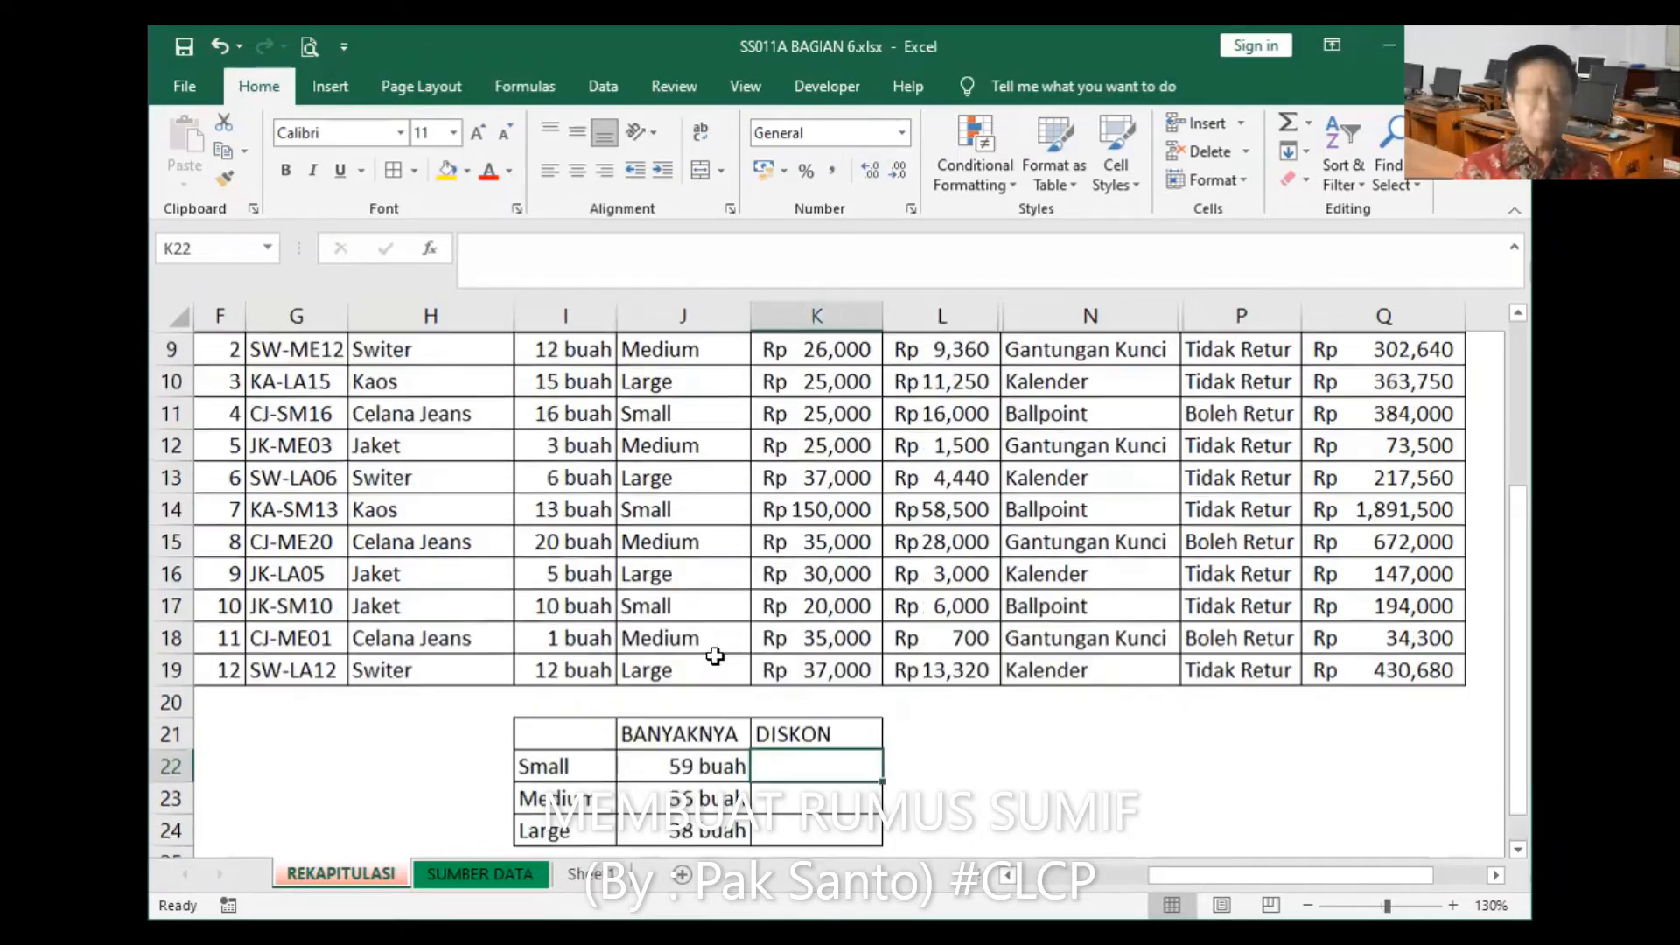
click(952, 572)
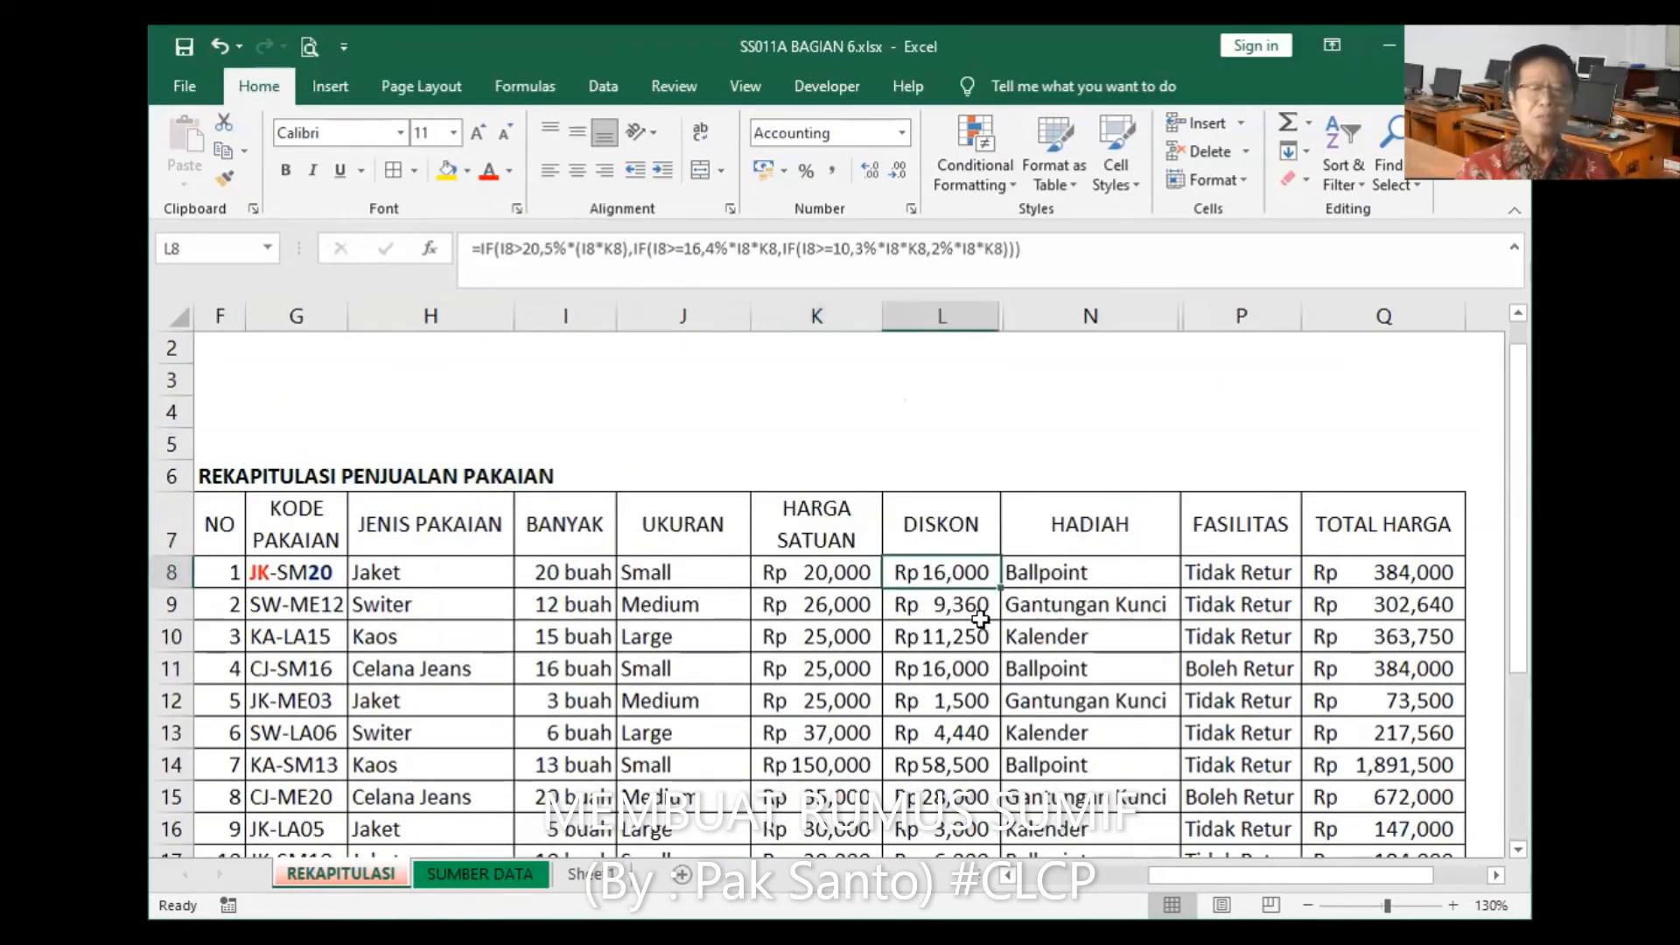
scroll(969, 630, down, 2)
scroll(969, 650, down, 1)
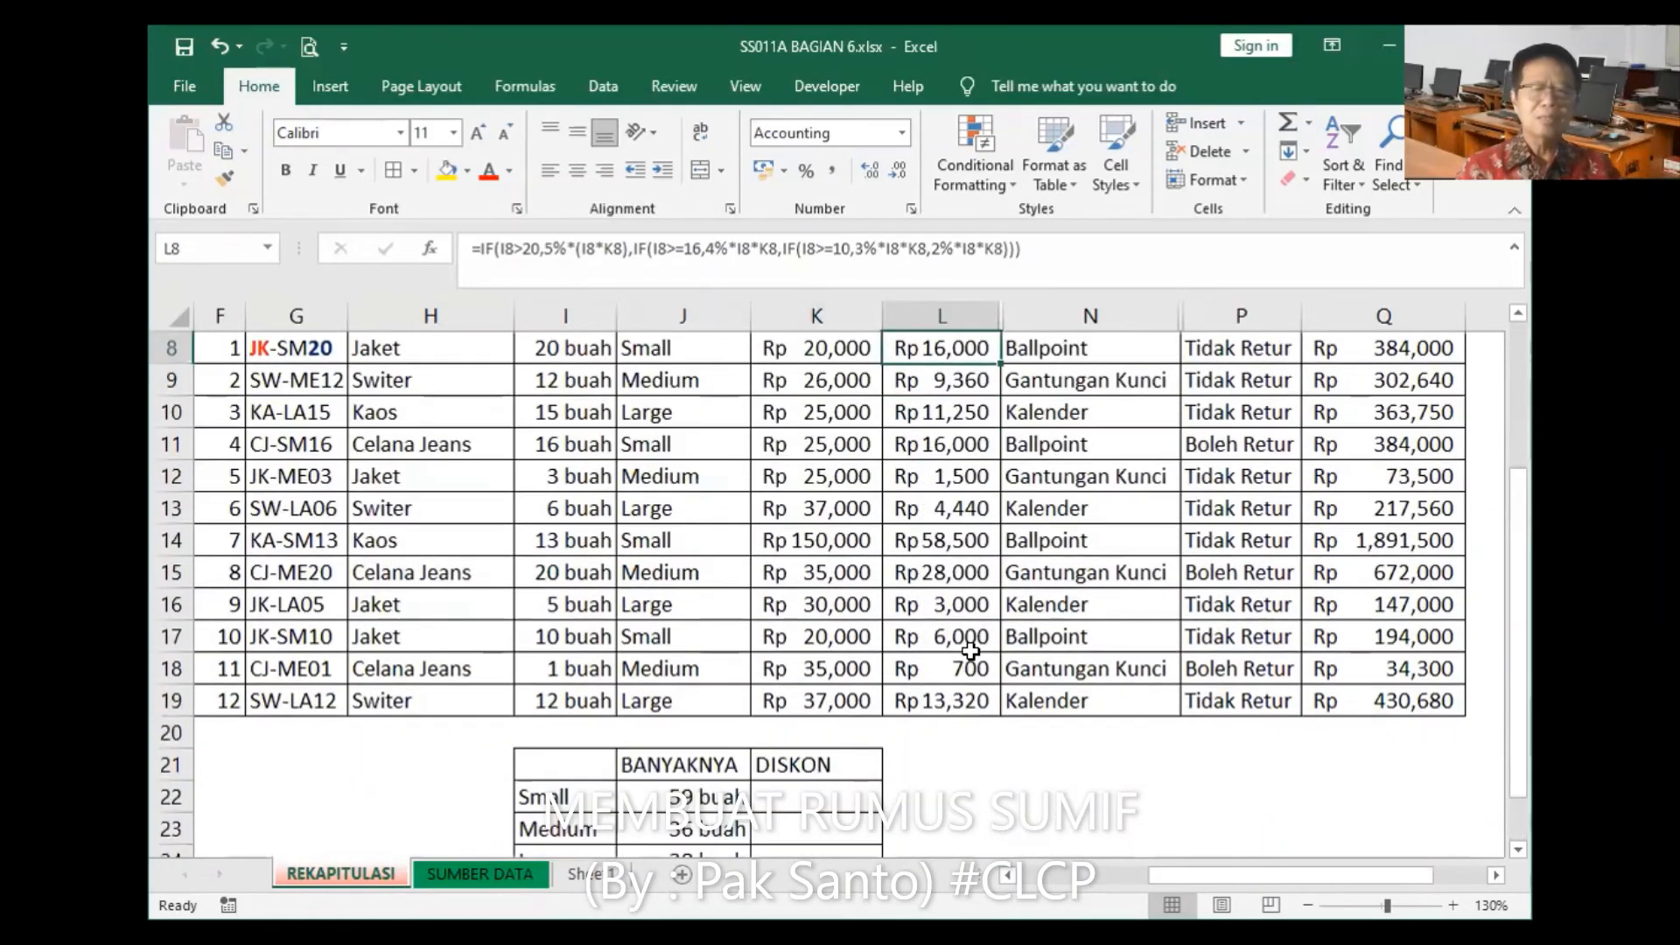
key(ctrl+shift+Down)
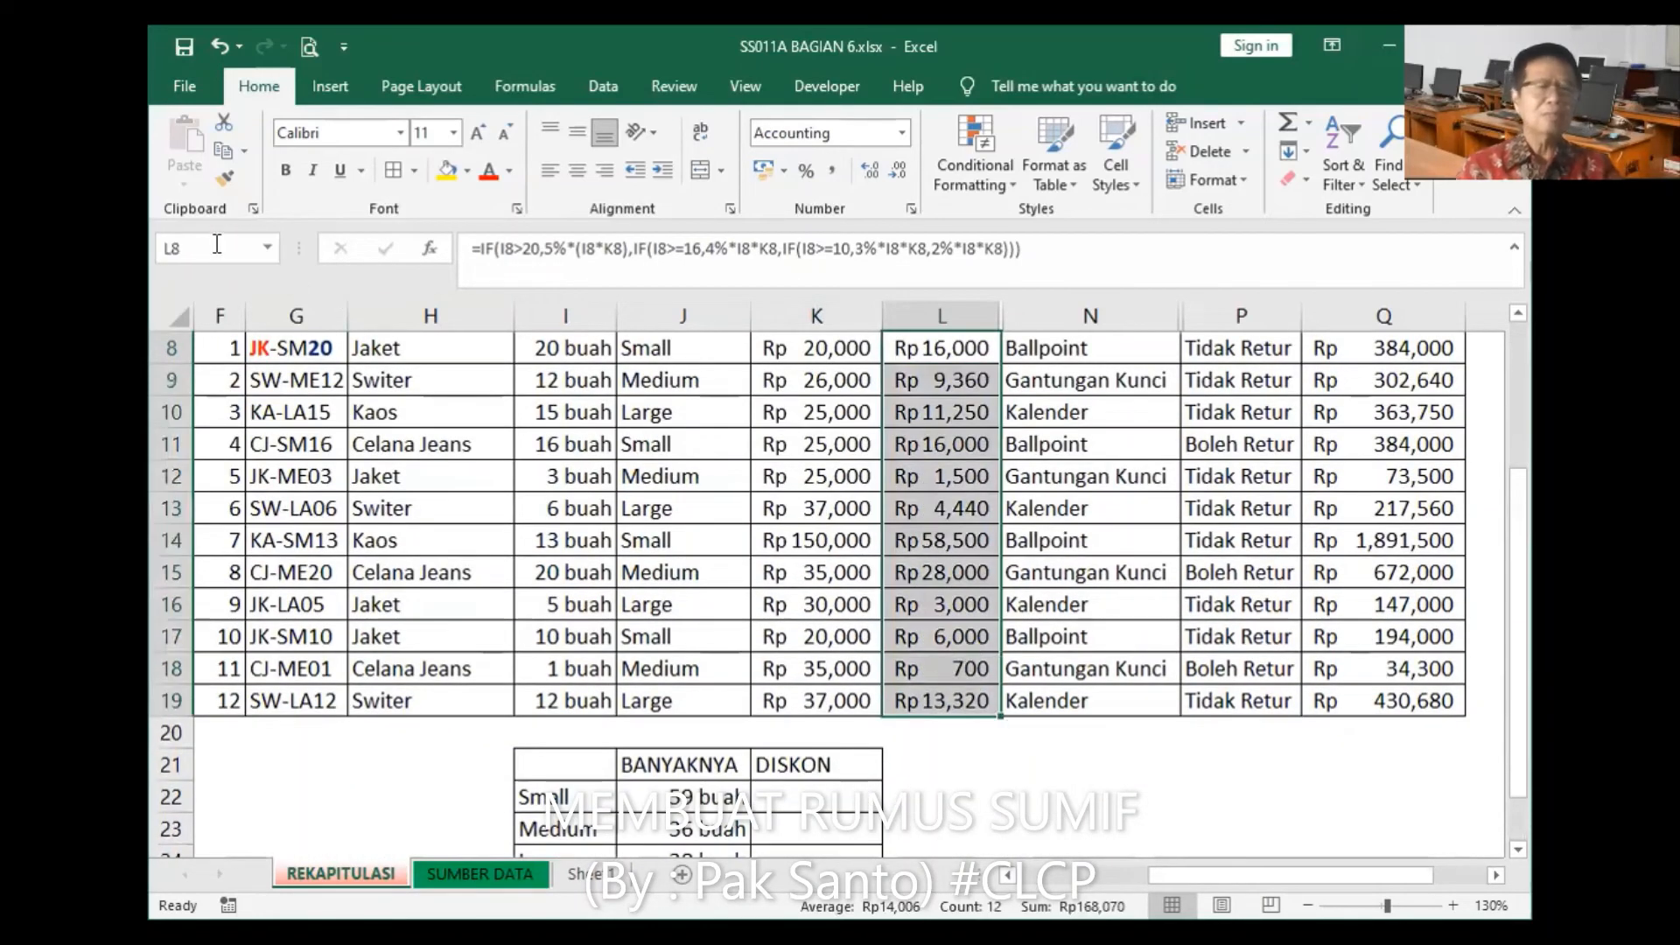
text(D)
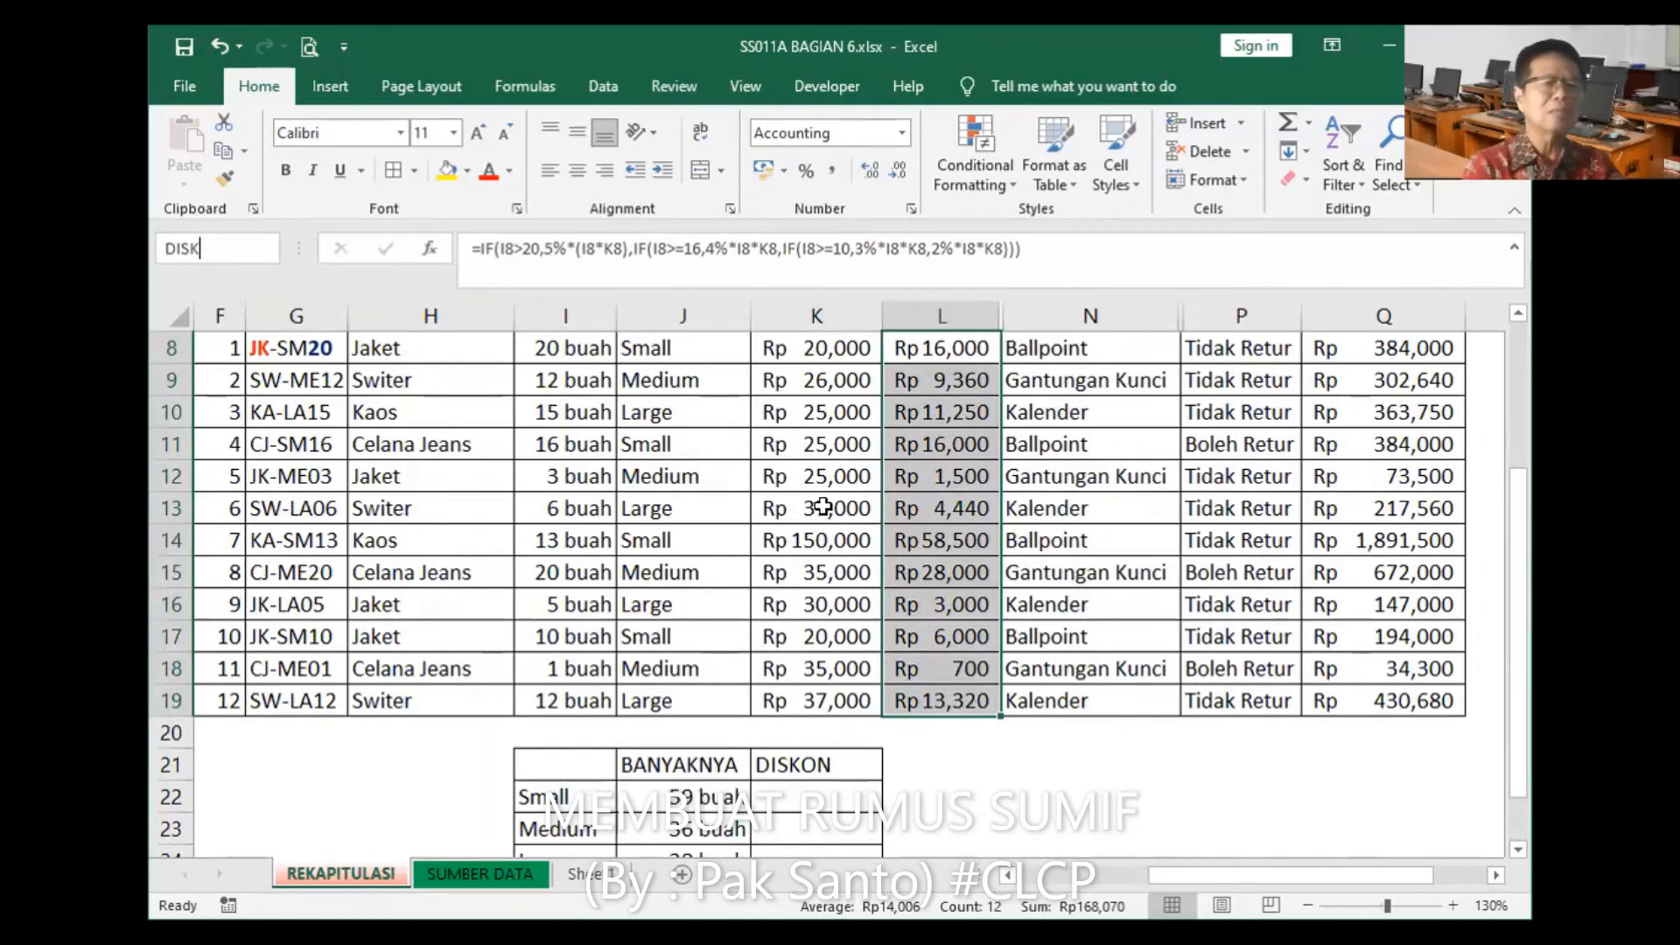
text(ISK)
key(Return)
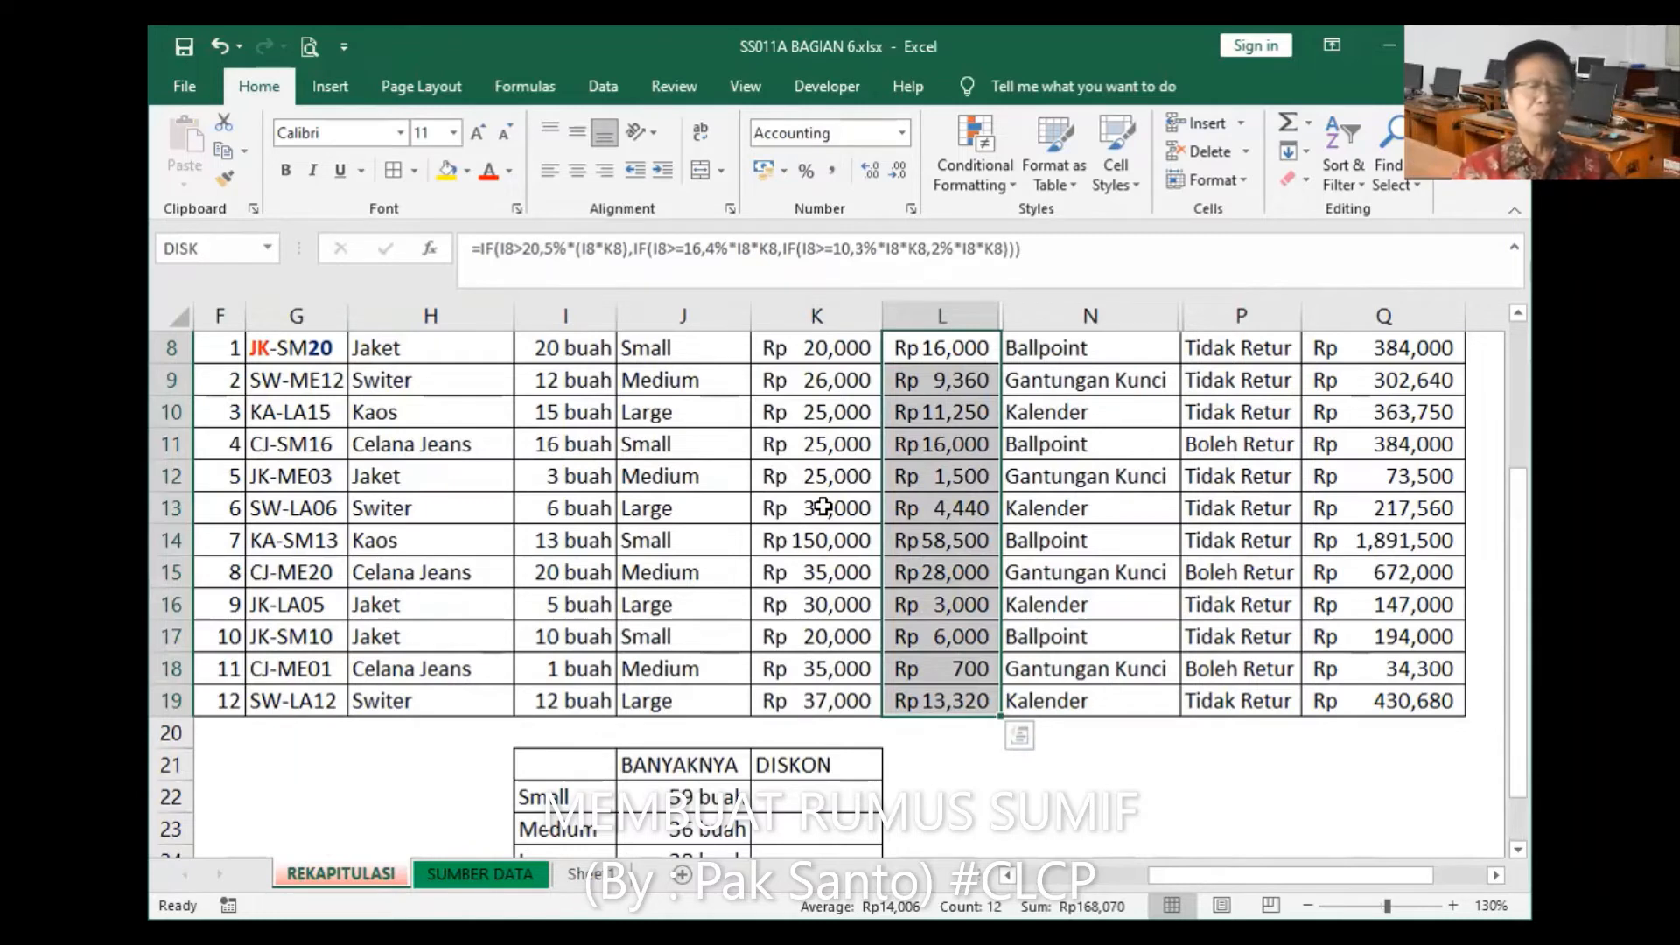
Step: Insert the SUMIF function in K22, the DISKON cell for Small, with the named range SML as its Range
click(837, 791)
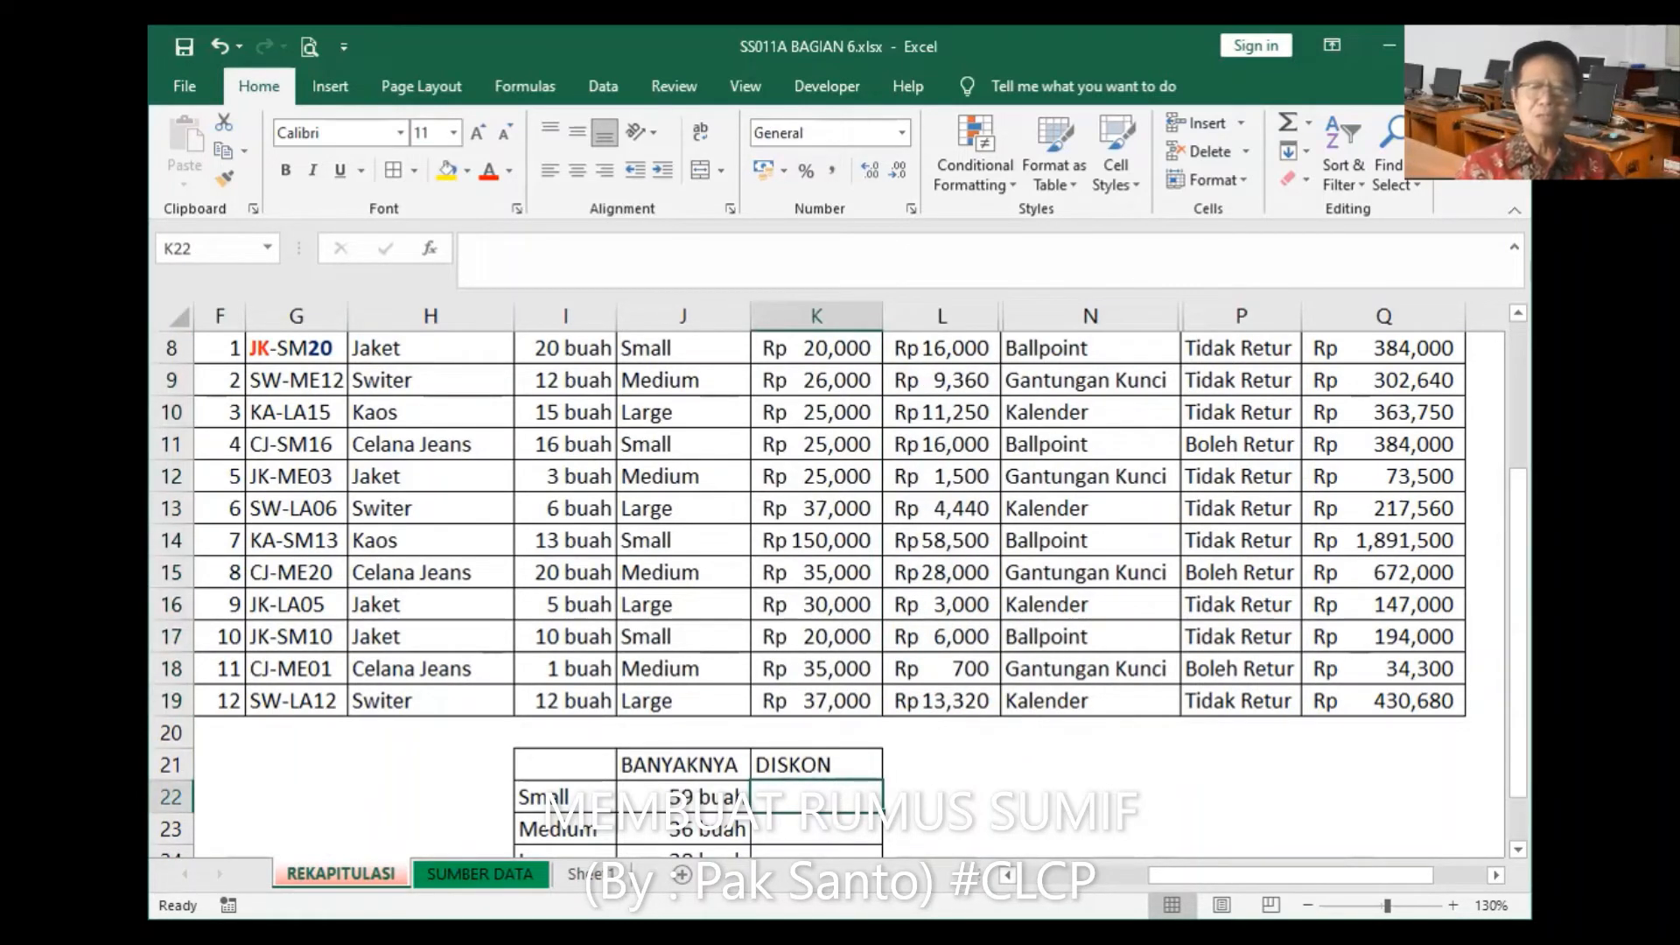
click(429, 250)
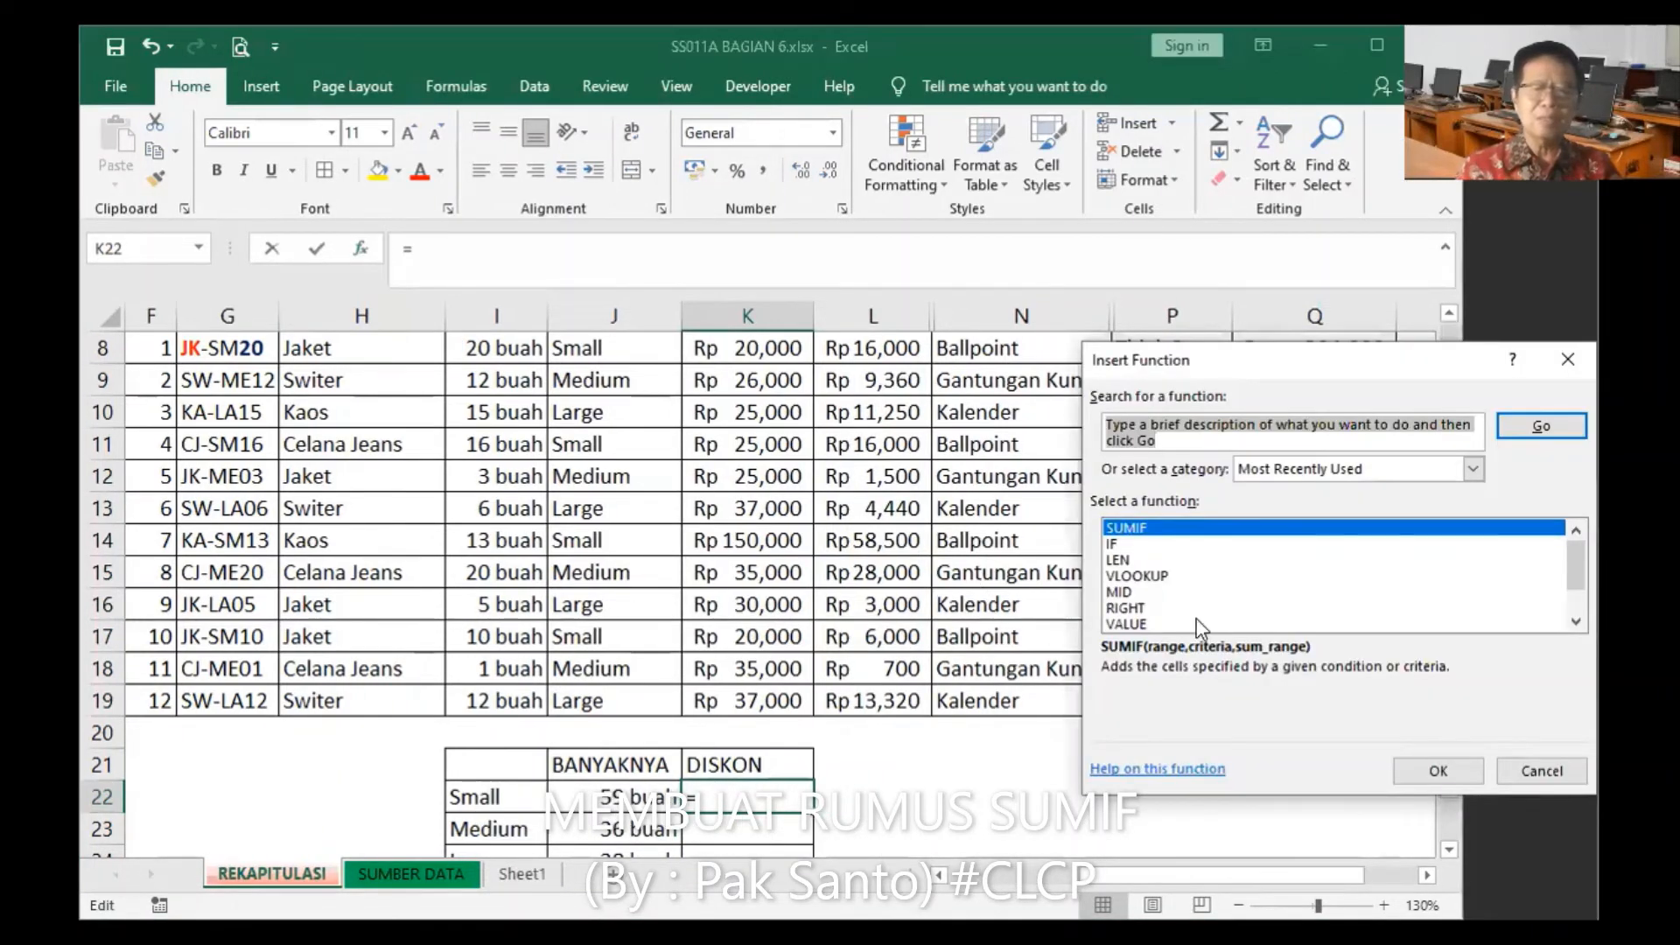
click(1438, 771)
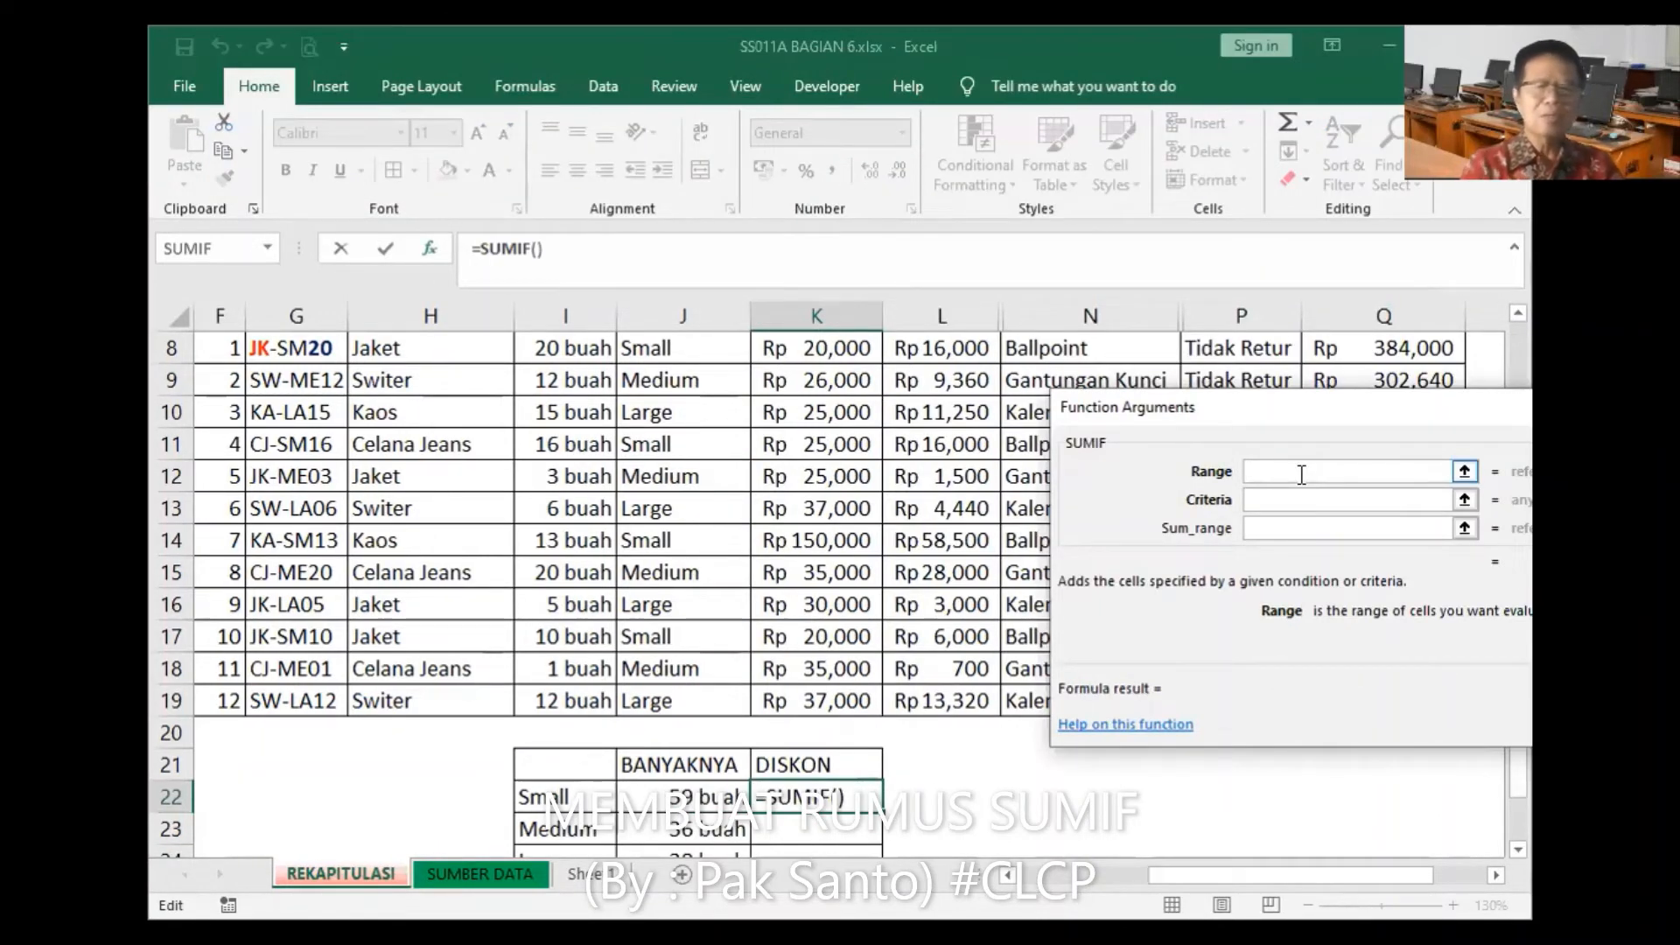
text(SML)
key(Tab)
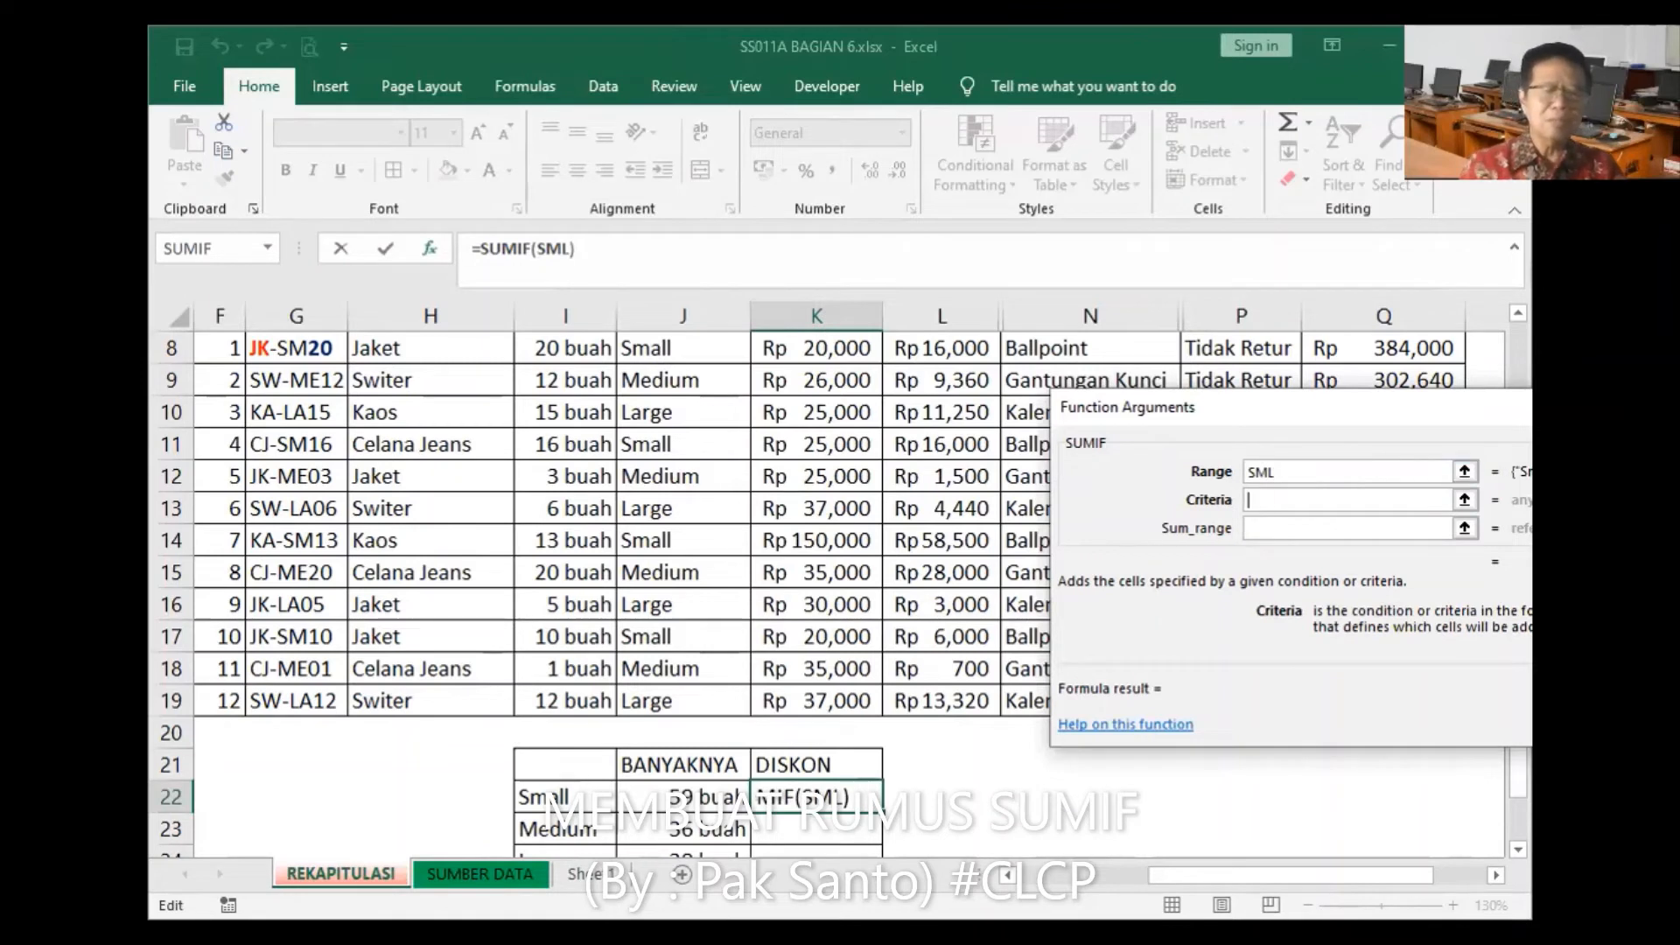
Step: Complete the SUMIF in K22 with criteria I22 and sum range DISK, and fill the formula down to K24
click(591, 797)
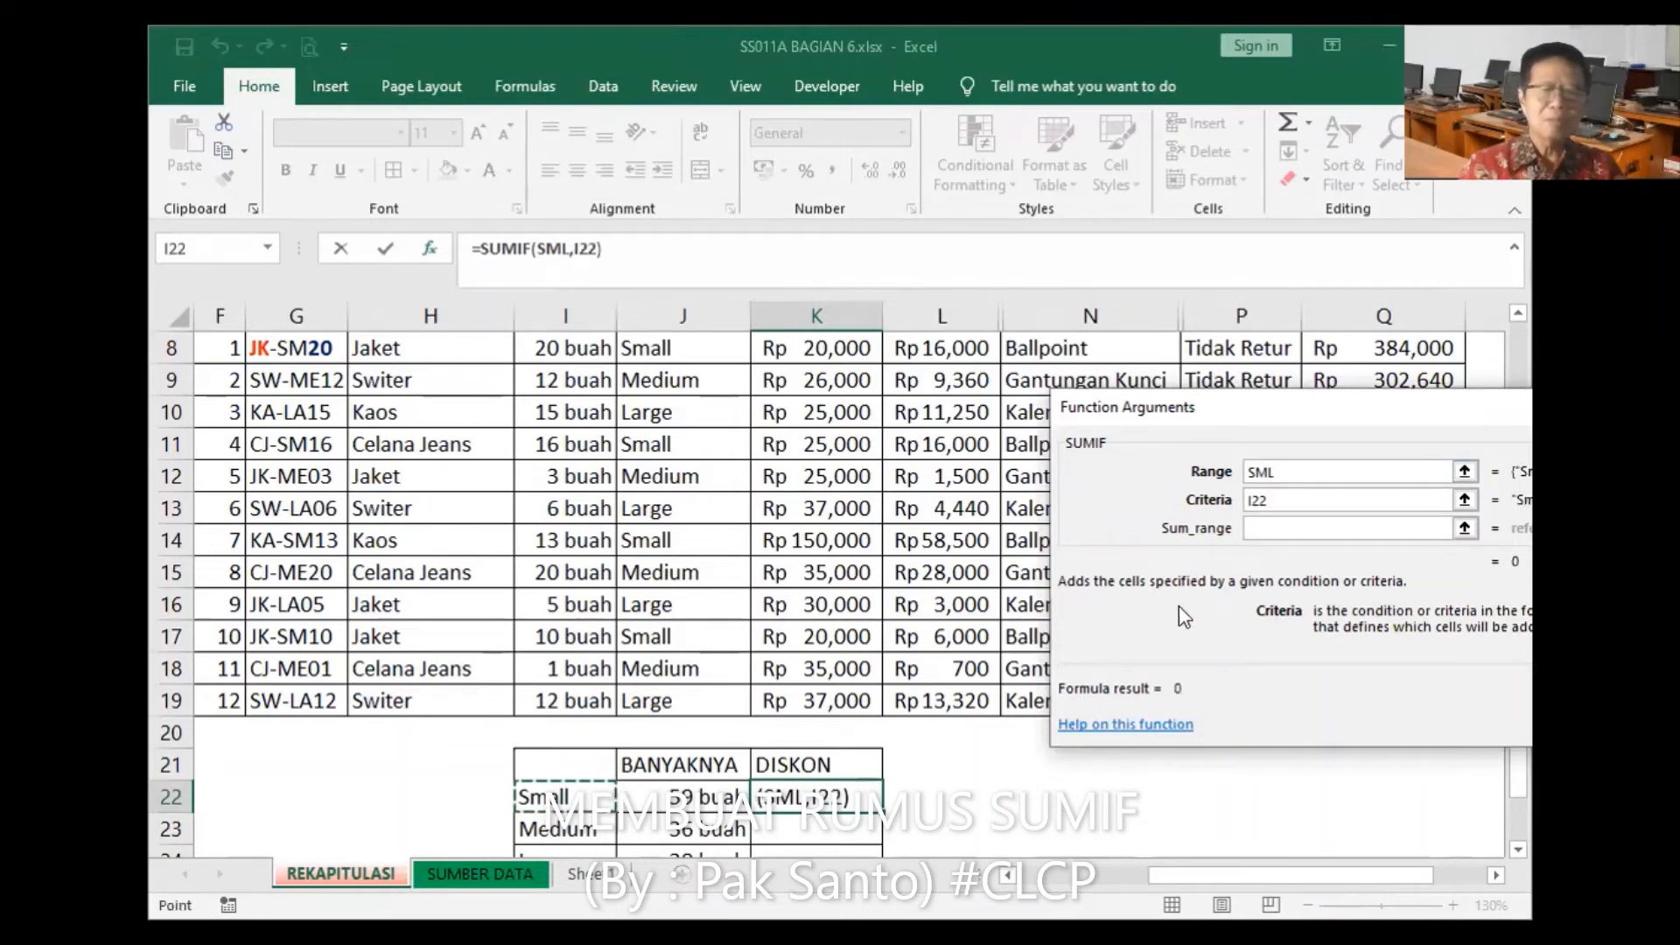
click(1282, 532)
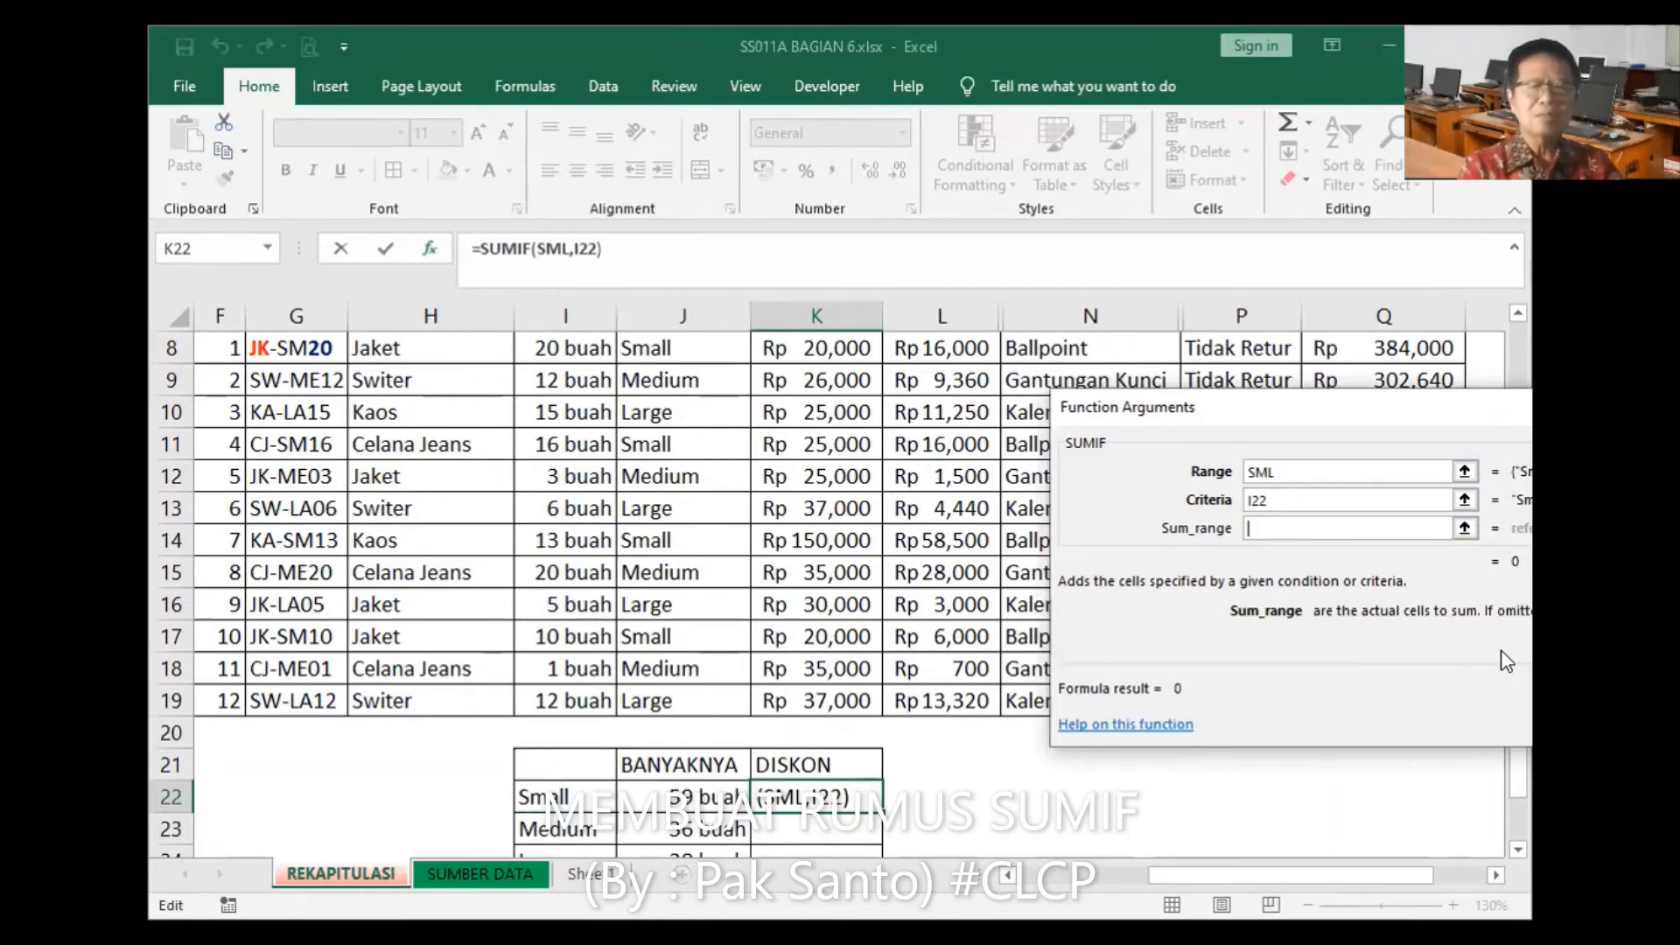
text(DISK)
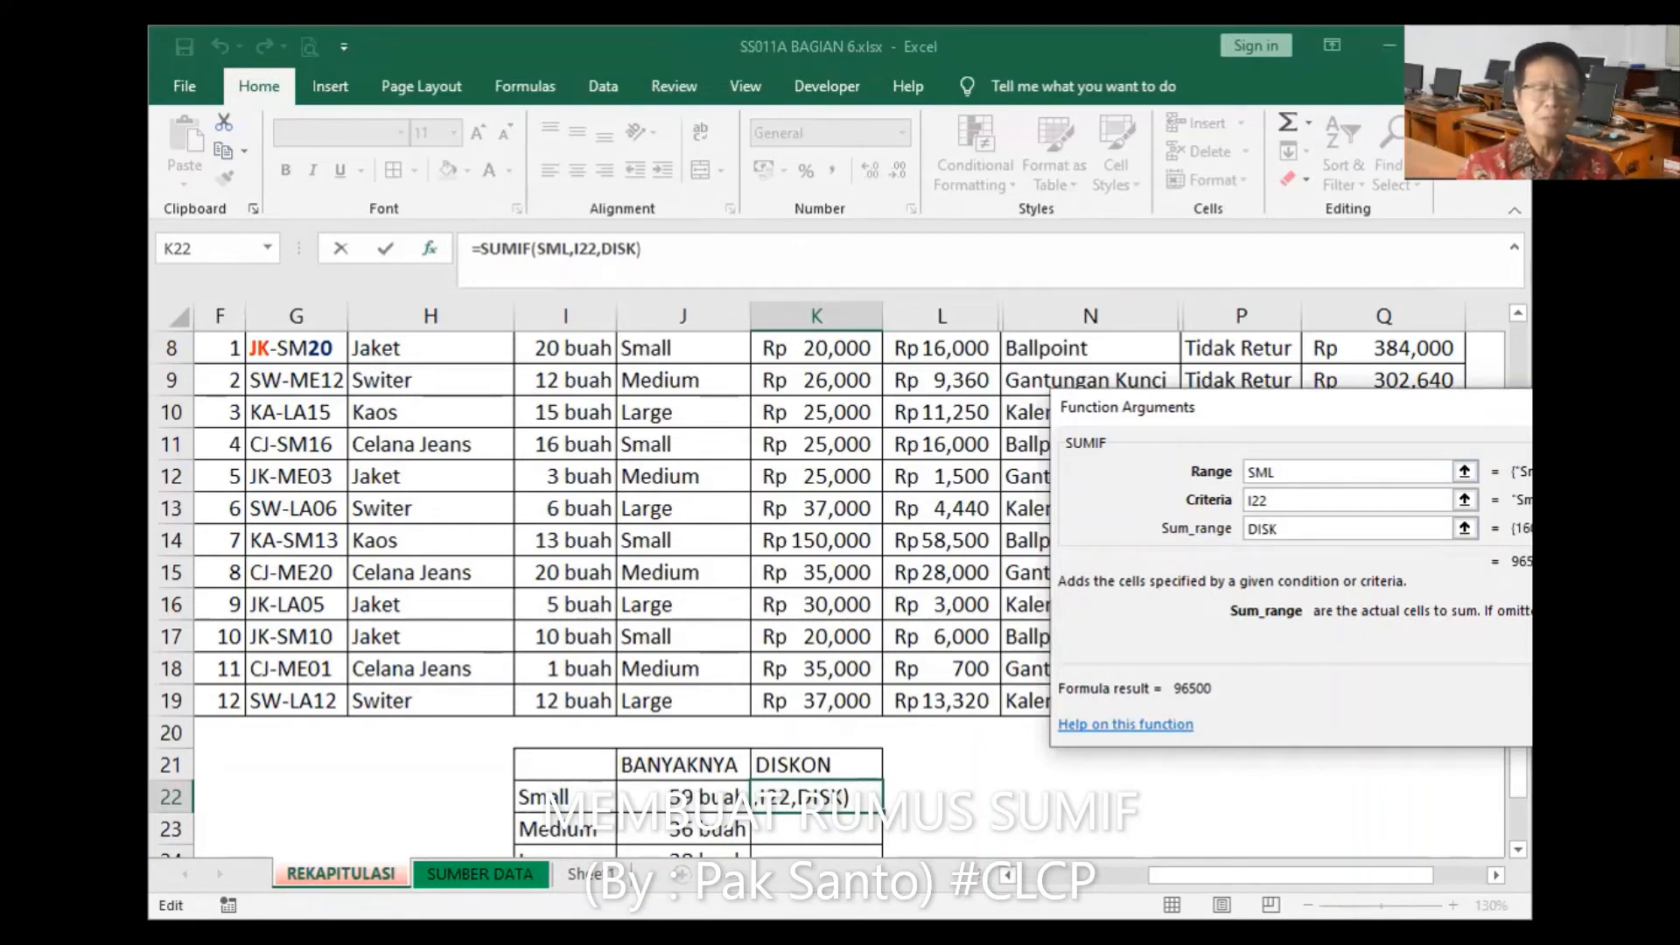
key(Return)
drag(882, 812, 882, 844)
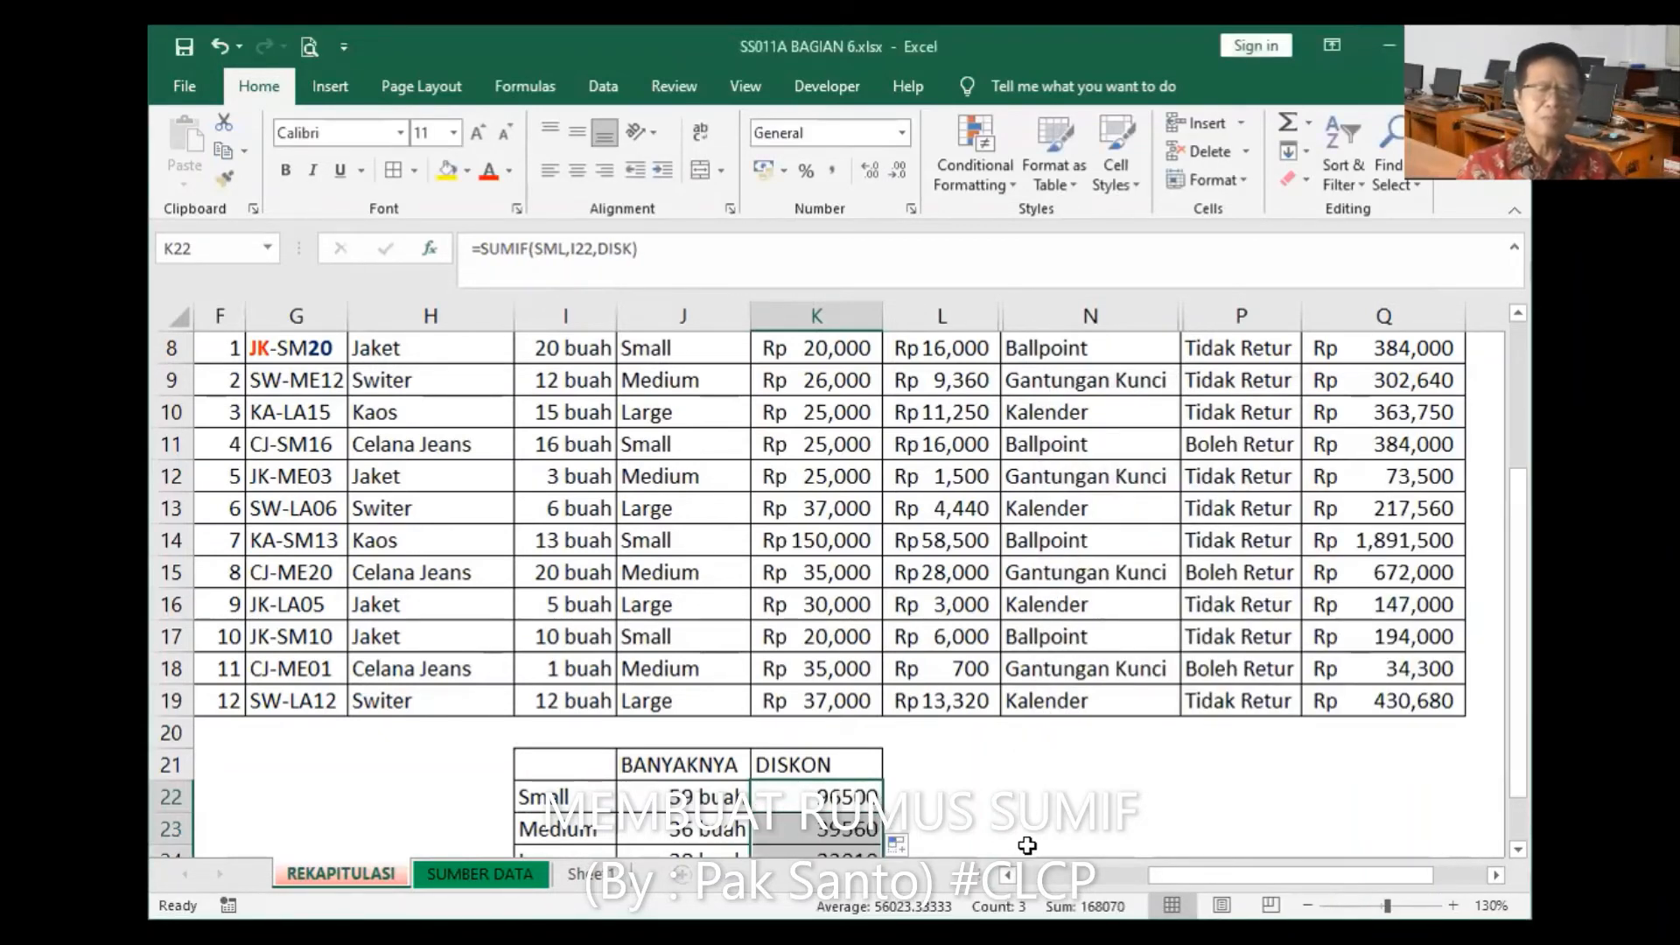
Step: Total the DISKON values of the summary table in K25 with a SUM of K22:K24
scroll(1021, 845, down, 1)
scroll(1022, 845, down, 1)
click(831, 791)
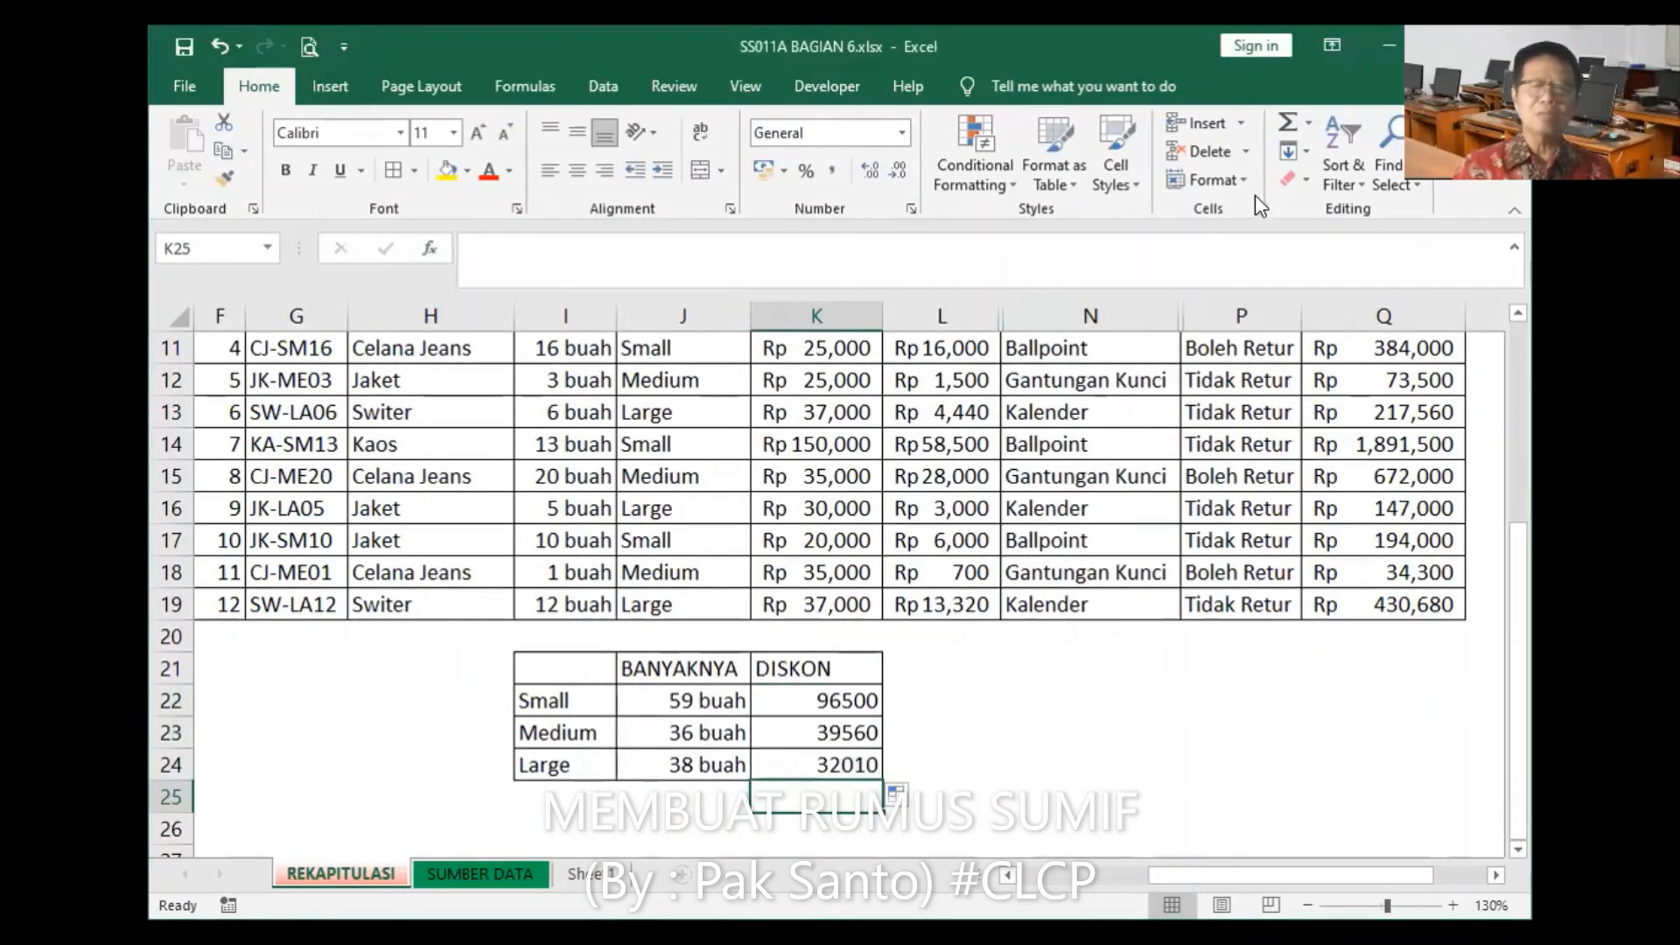
click(1291, 118)
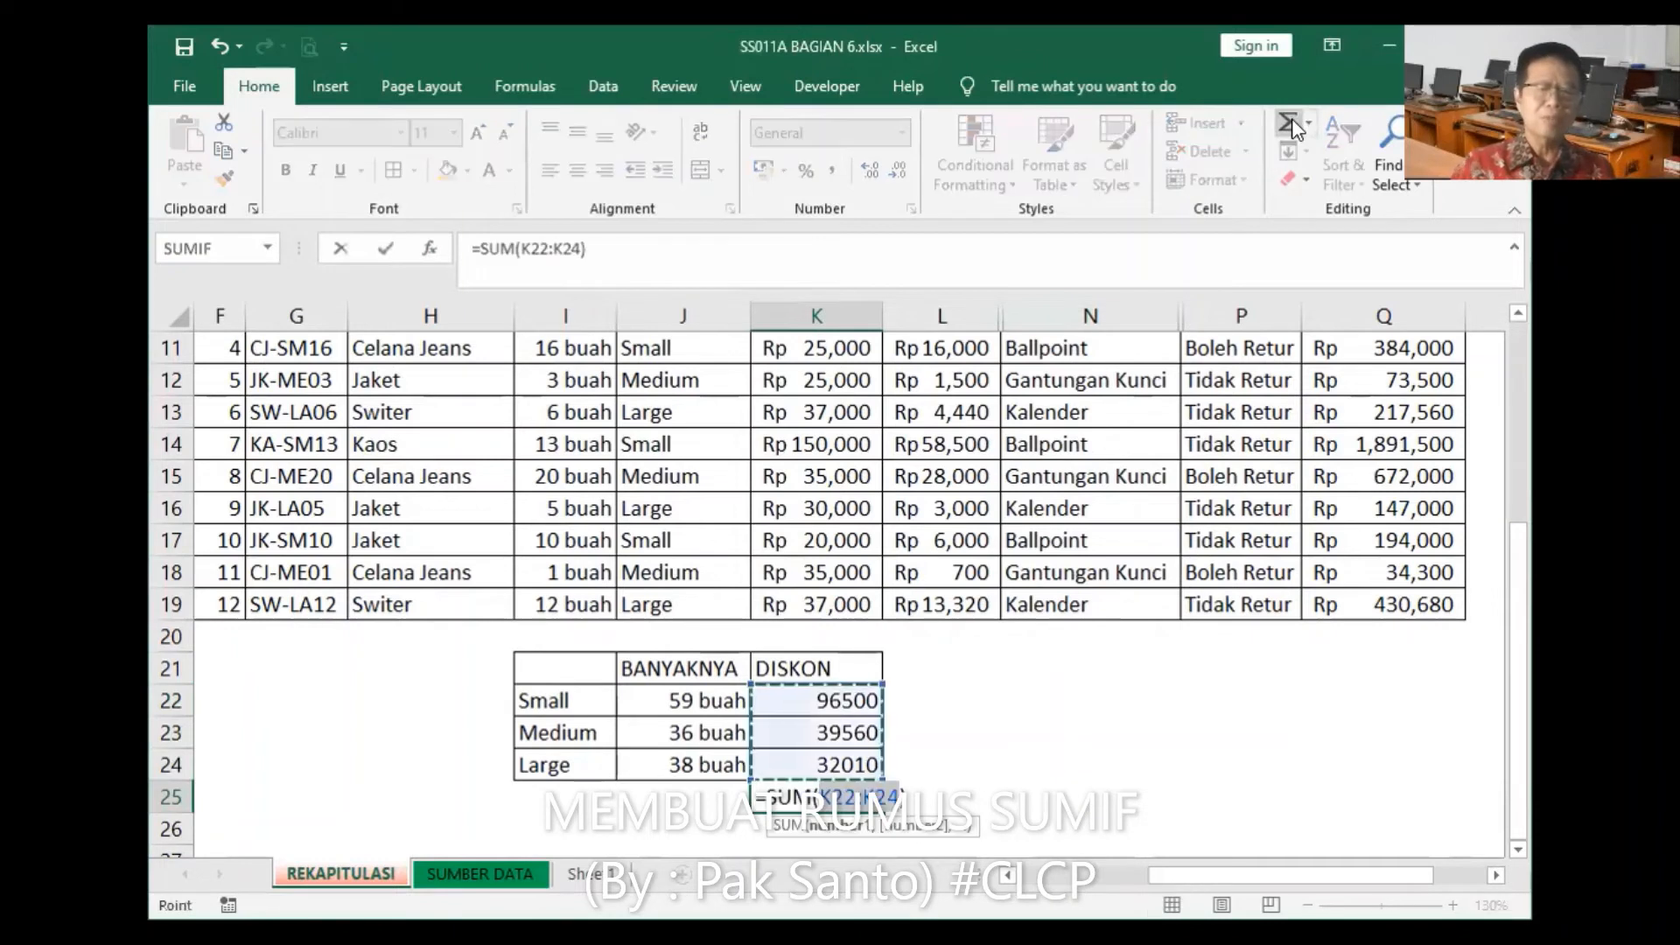
key(Return)
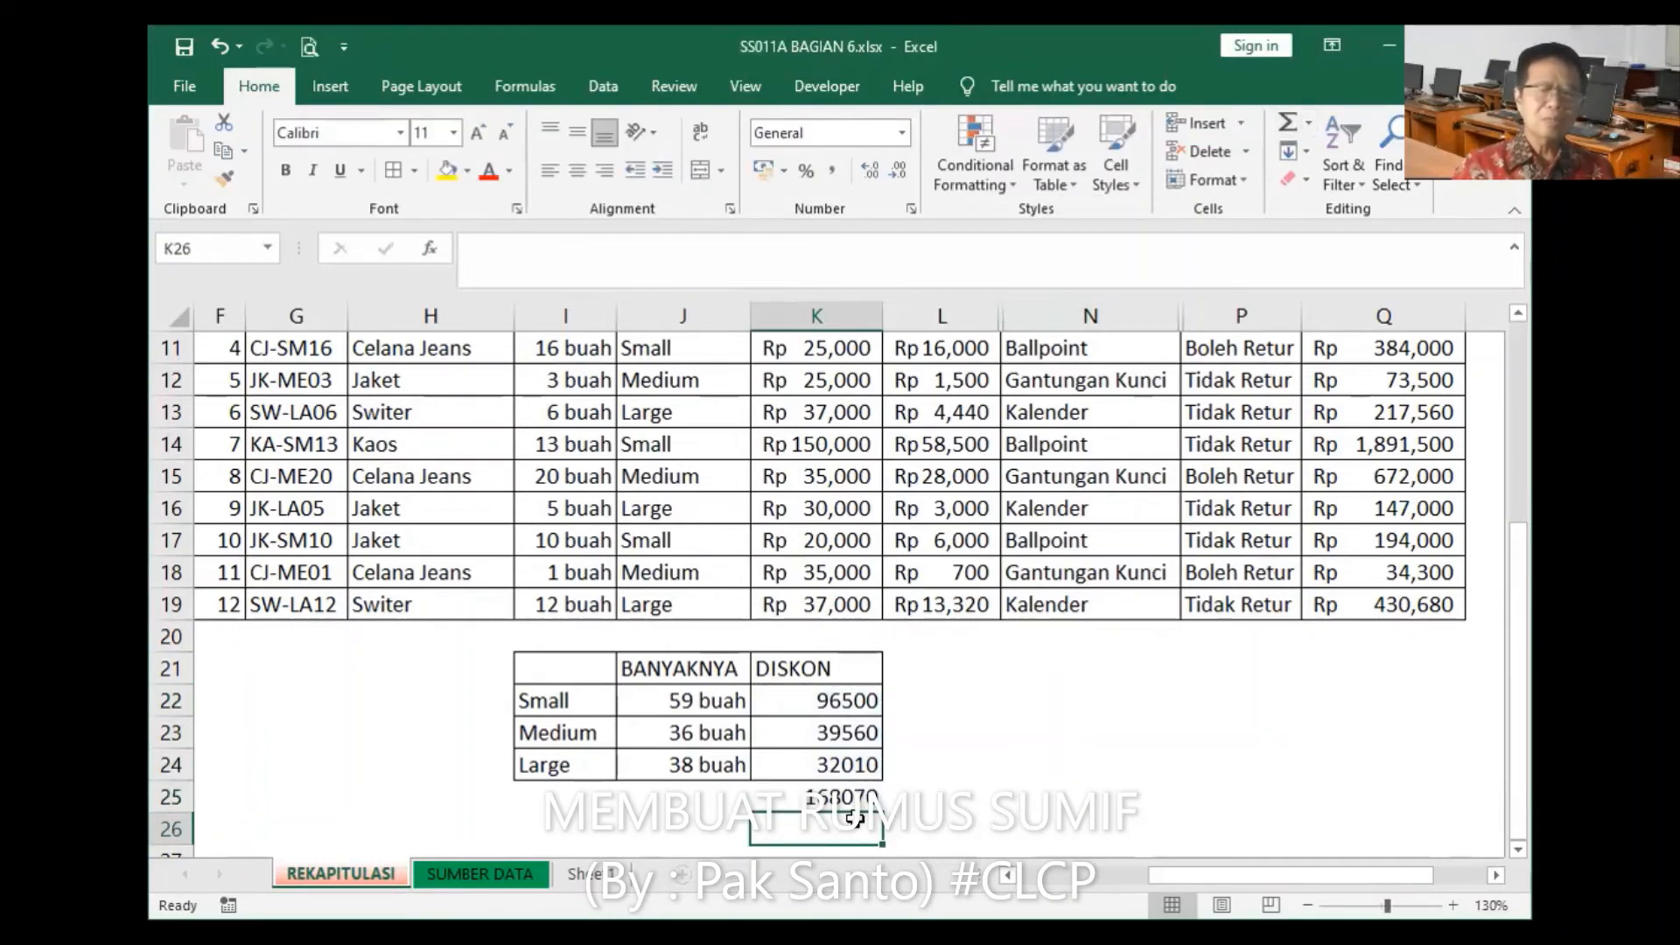
Step: Format the discounts and their total in K22:K25 with thousands separators and no decimals
drag(813, 699, 813, 796)
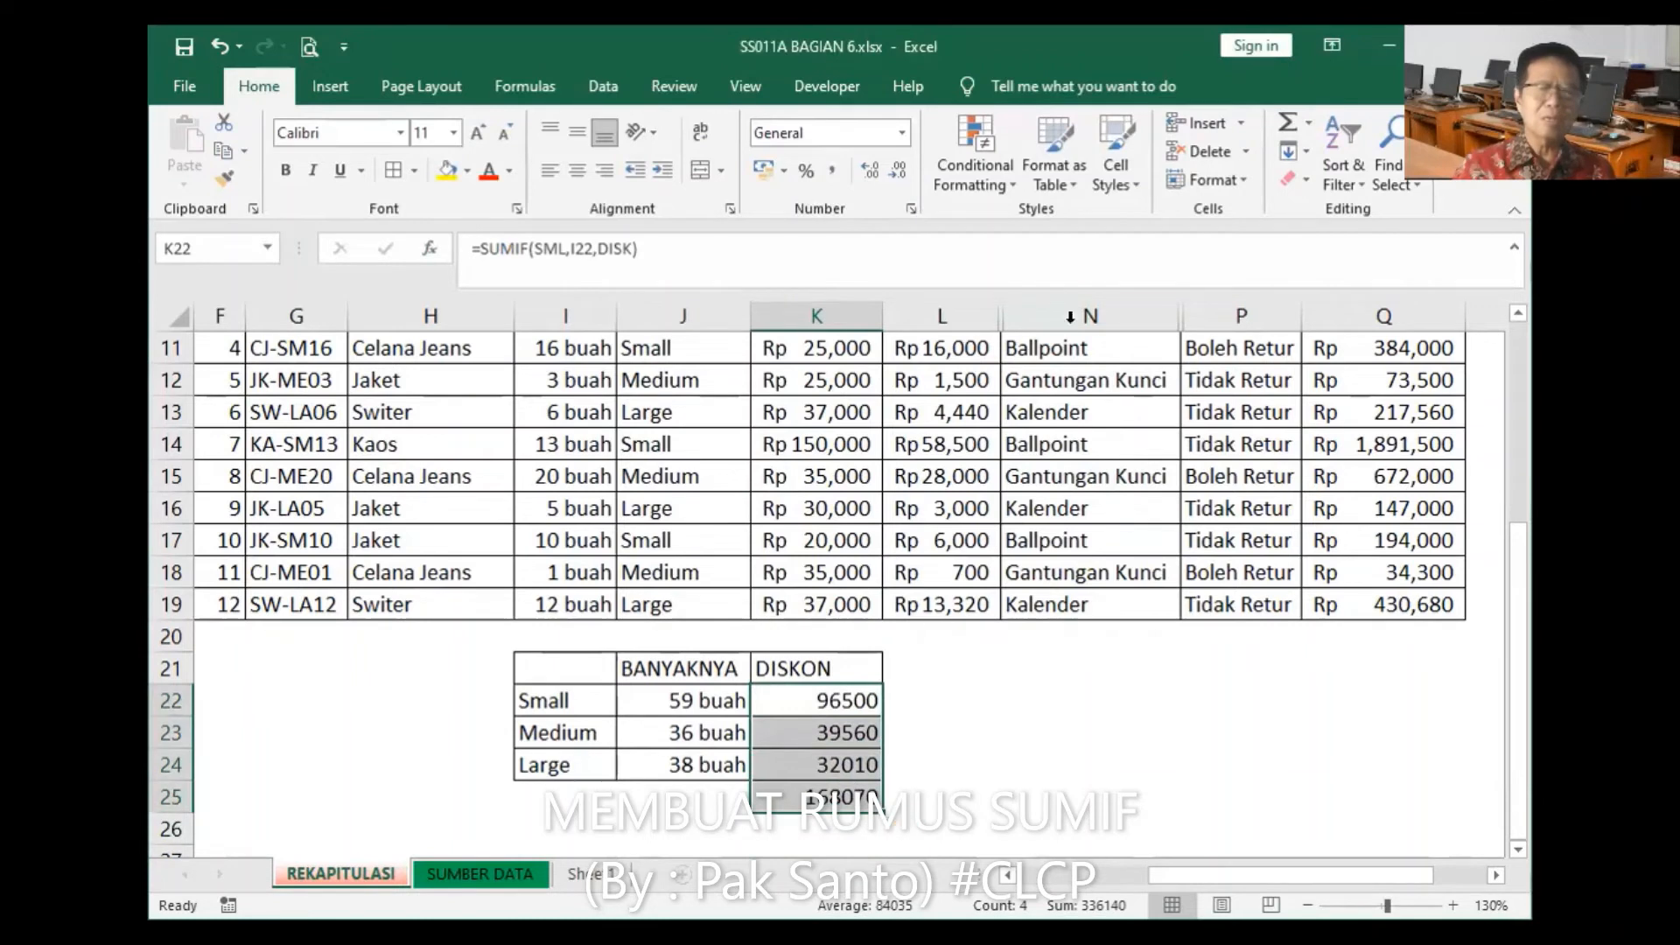
click(836, 172)
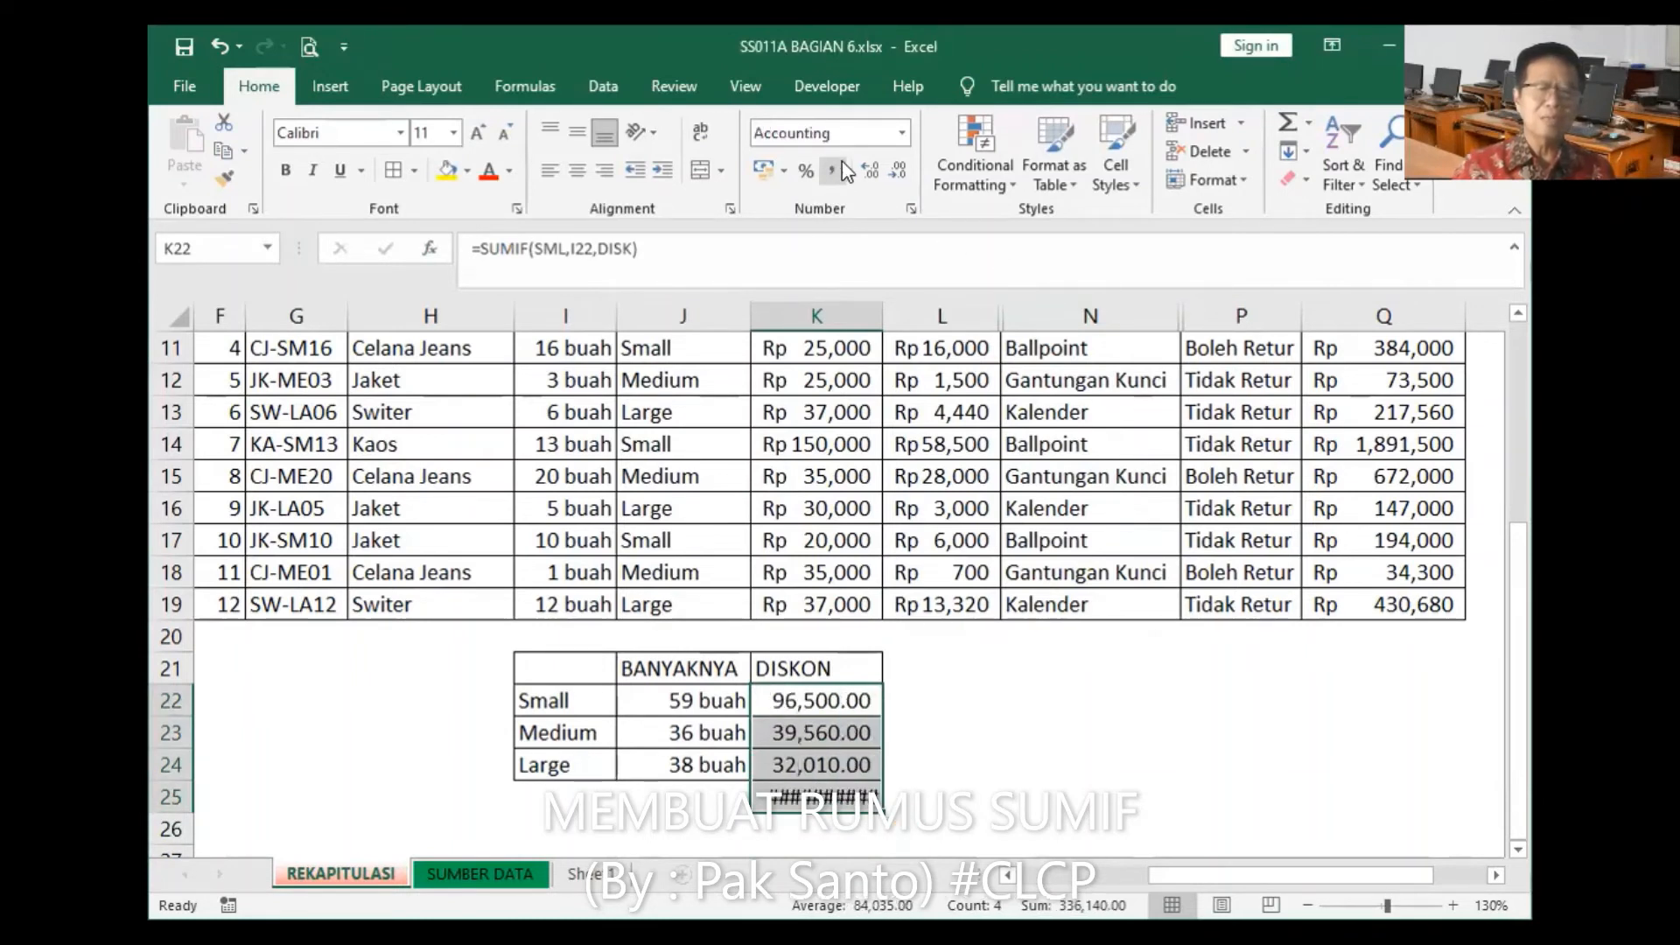
click(899, 169)
click(899, 170)
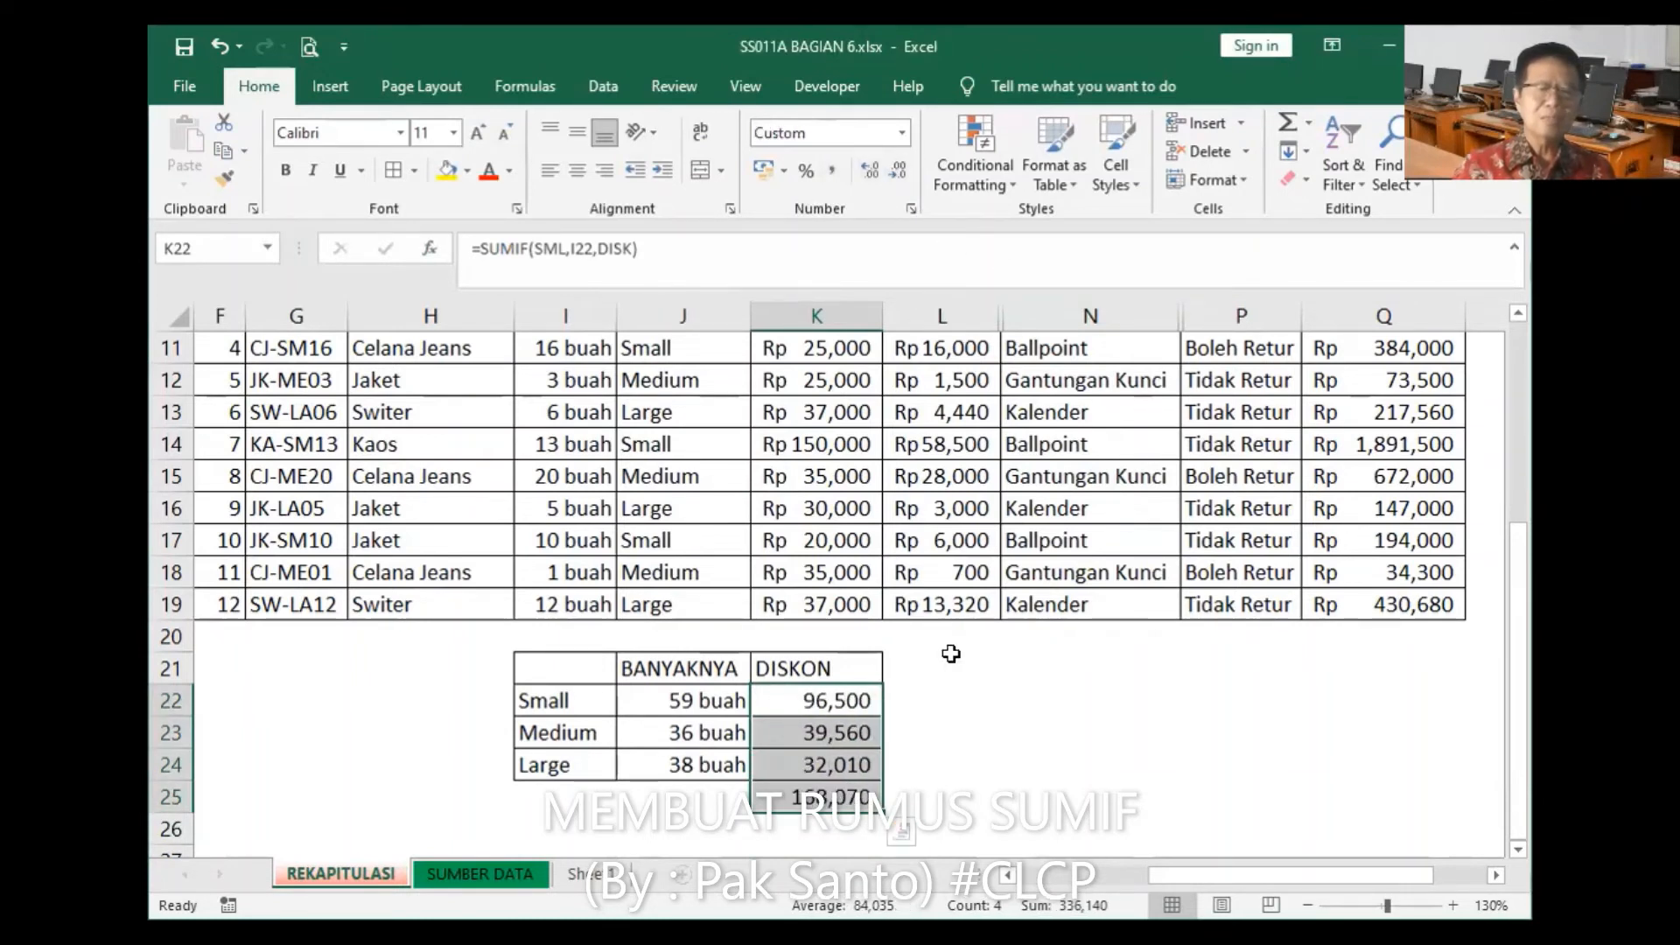
click(837, 796)
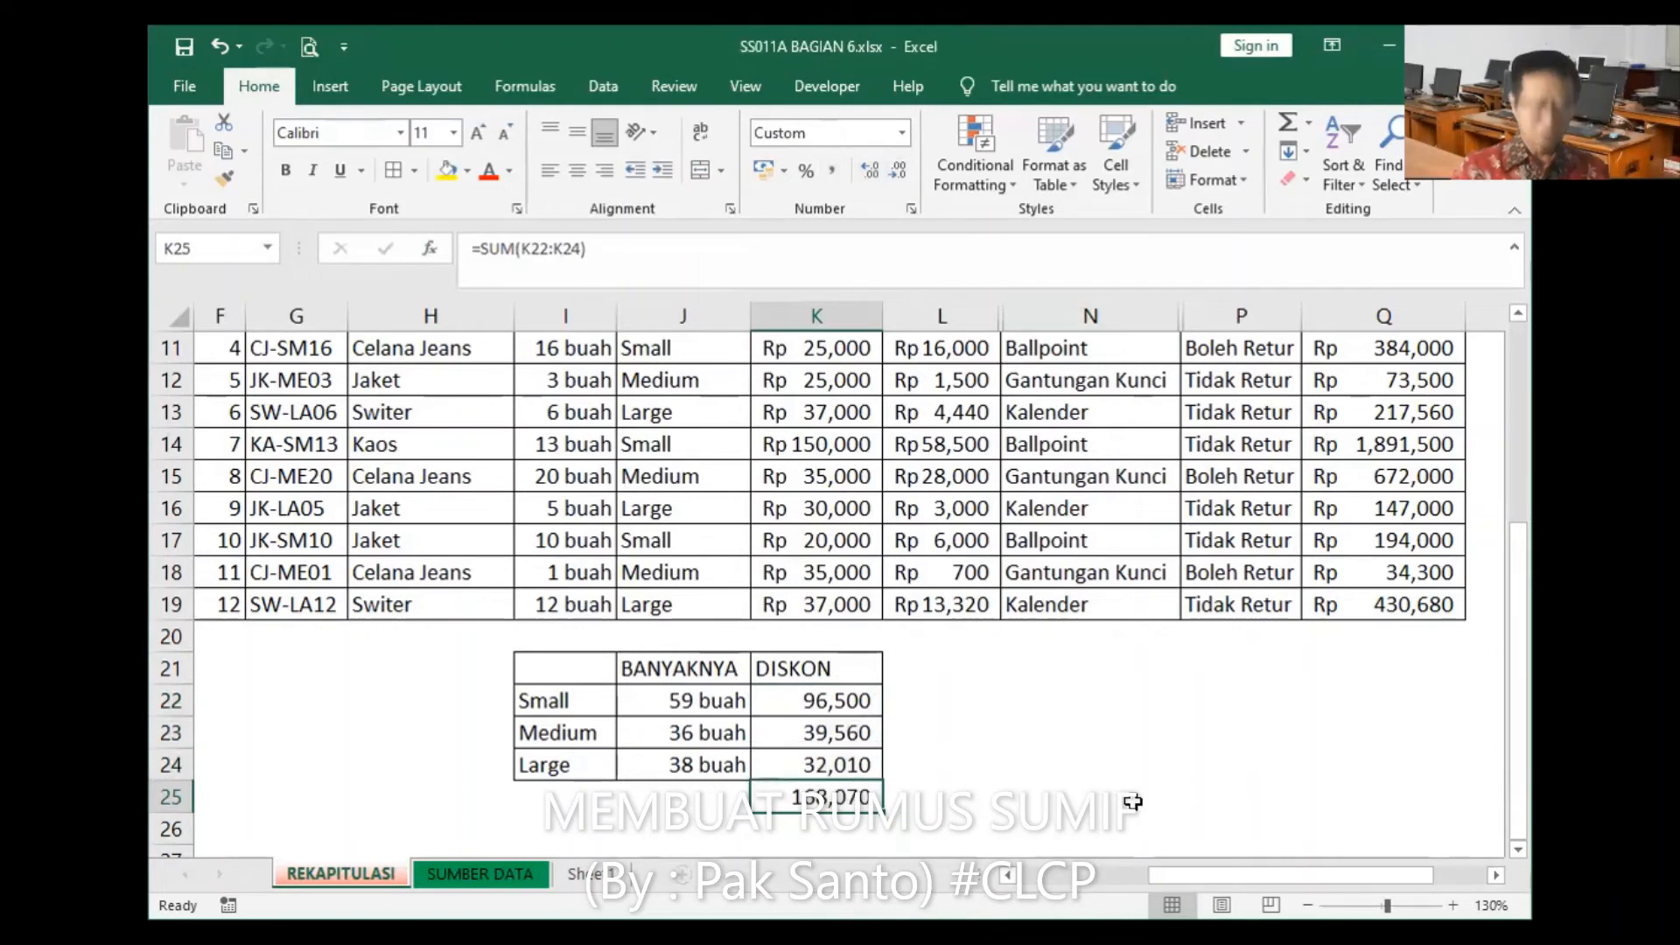
click(825, 635)
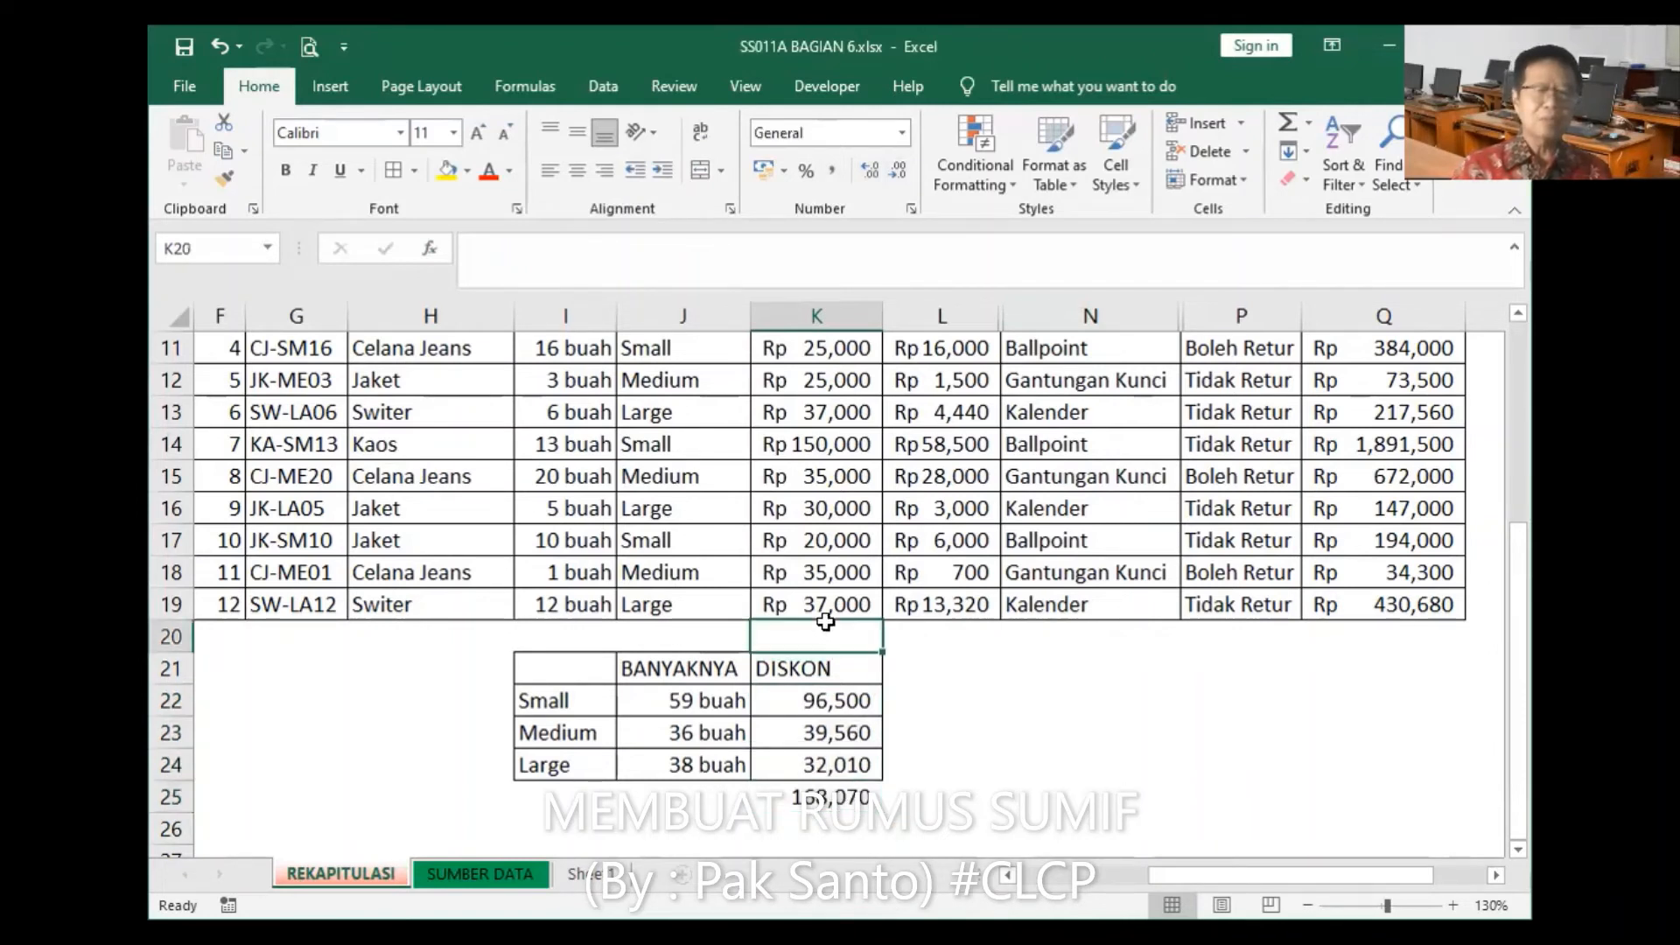
click(1288, 120)
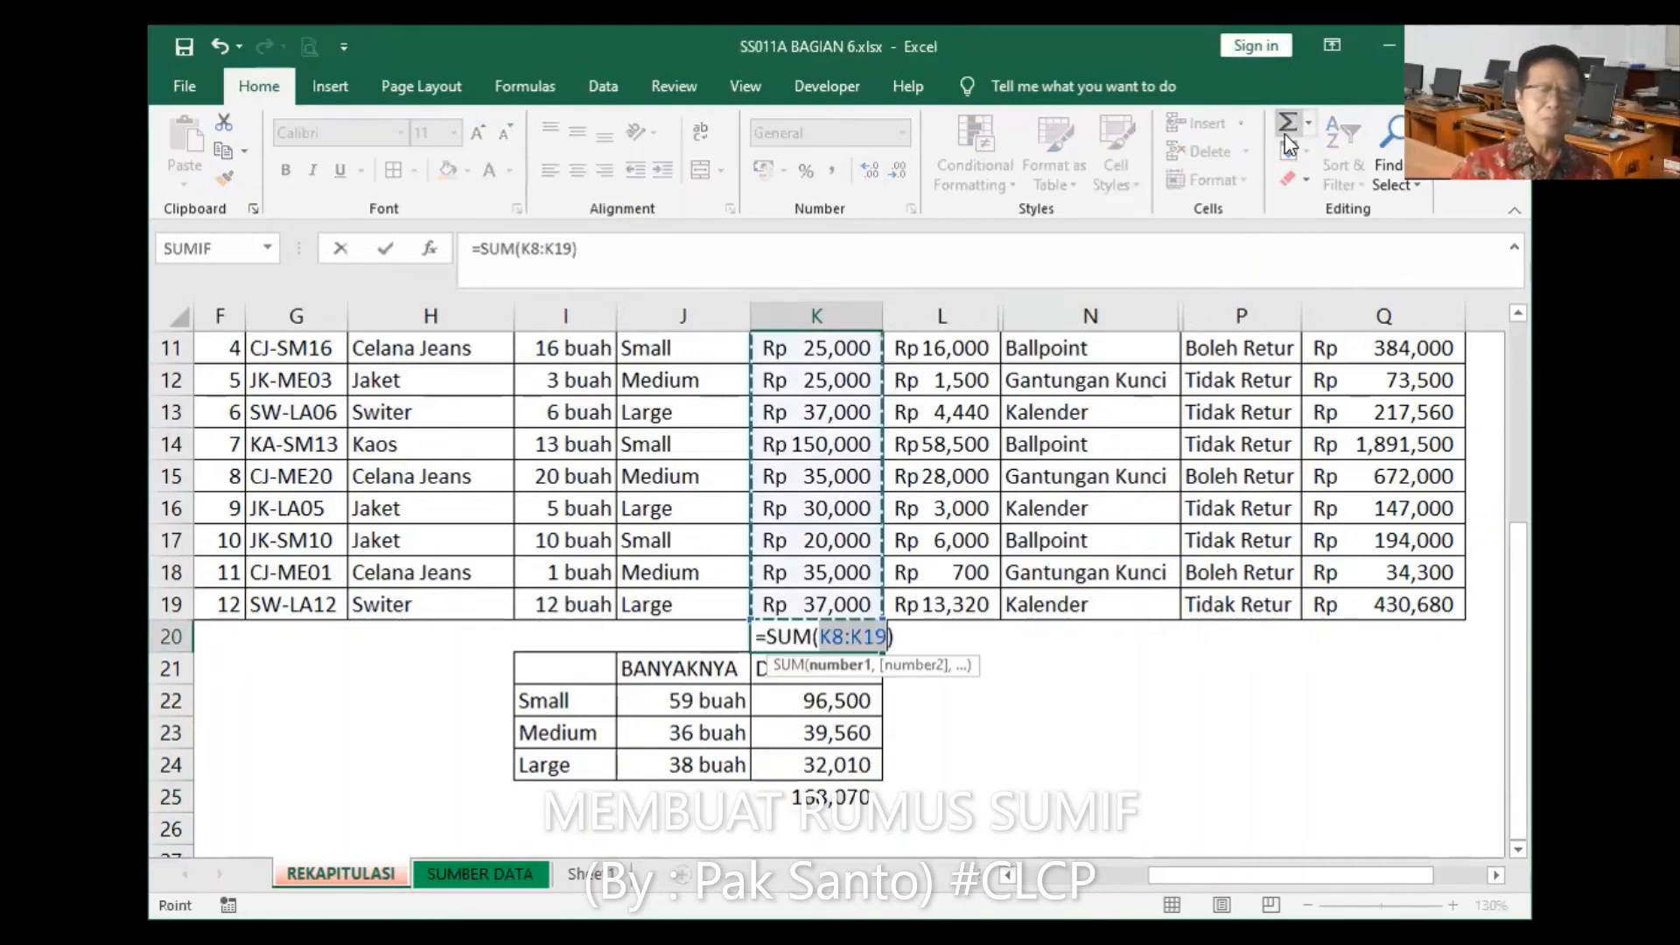
key(Return)
click(841, 636)
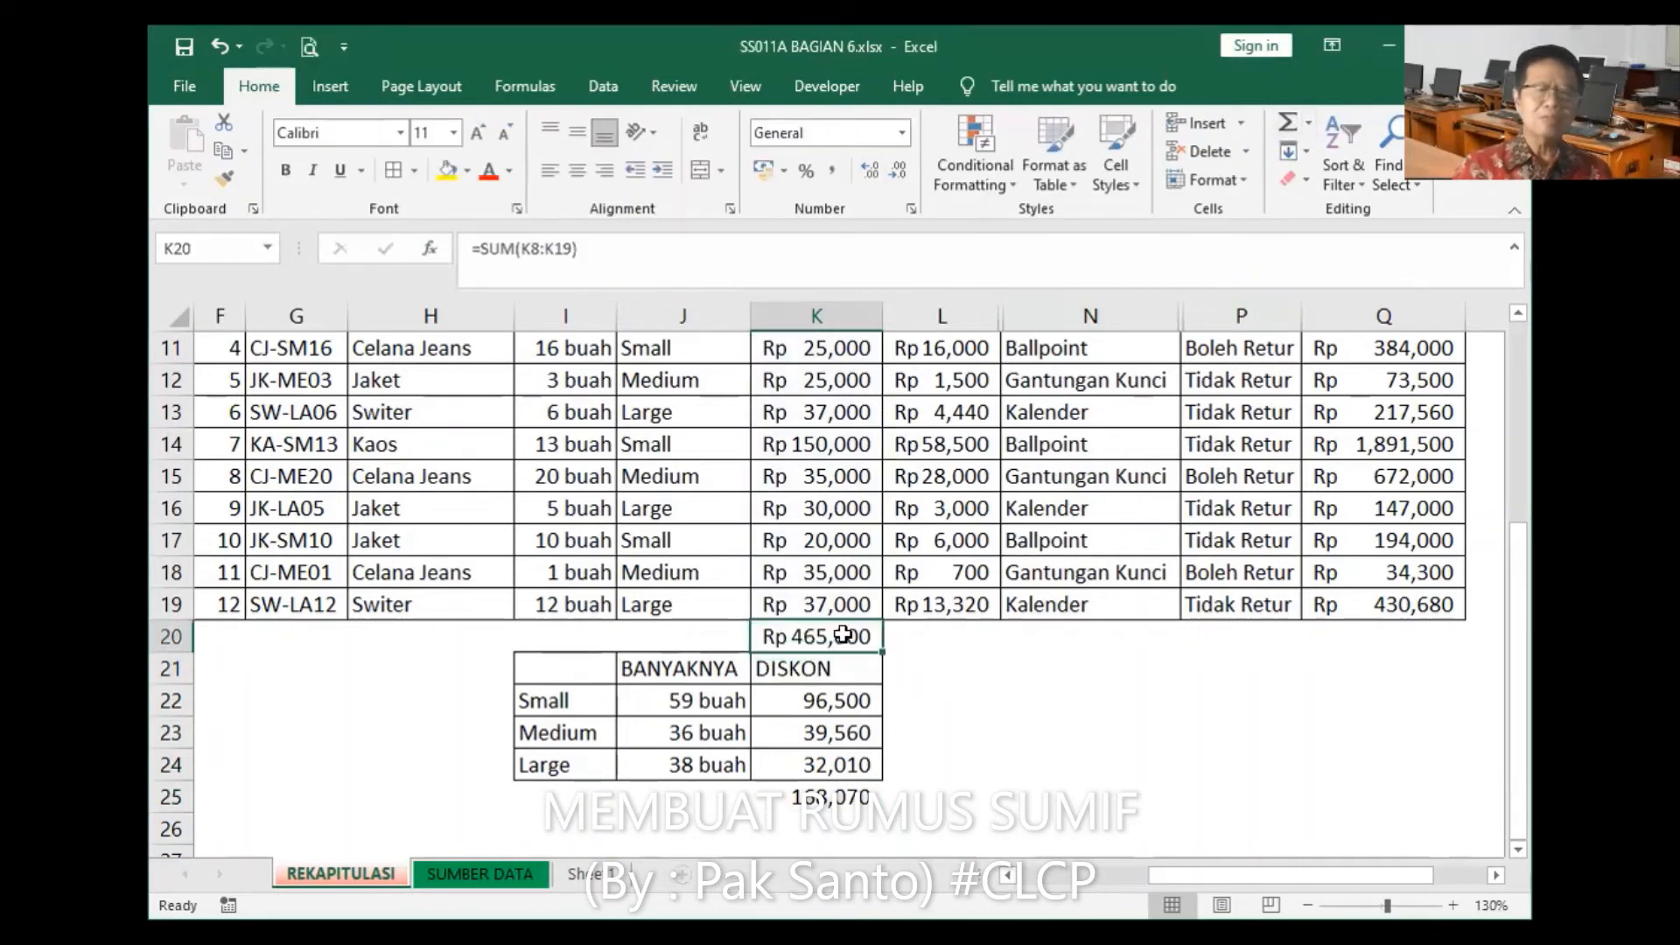
click(219, 51)
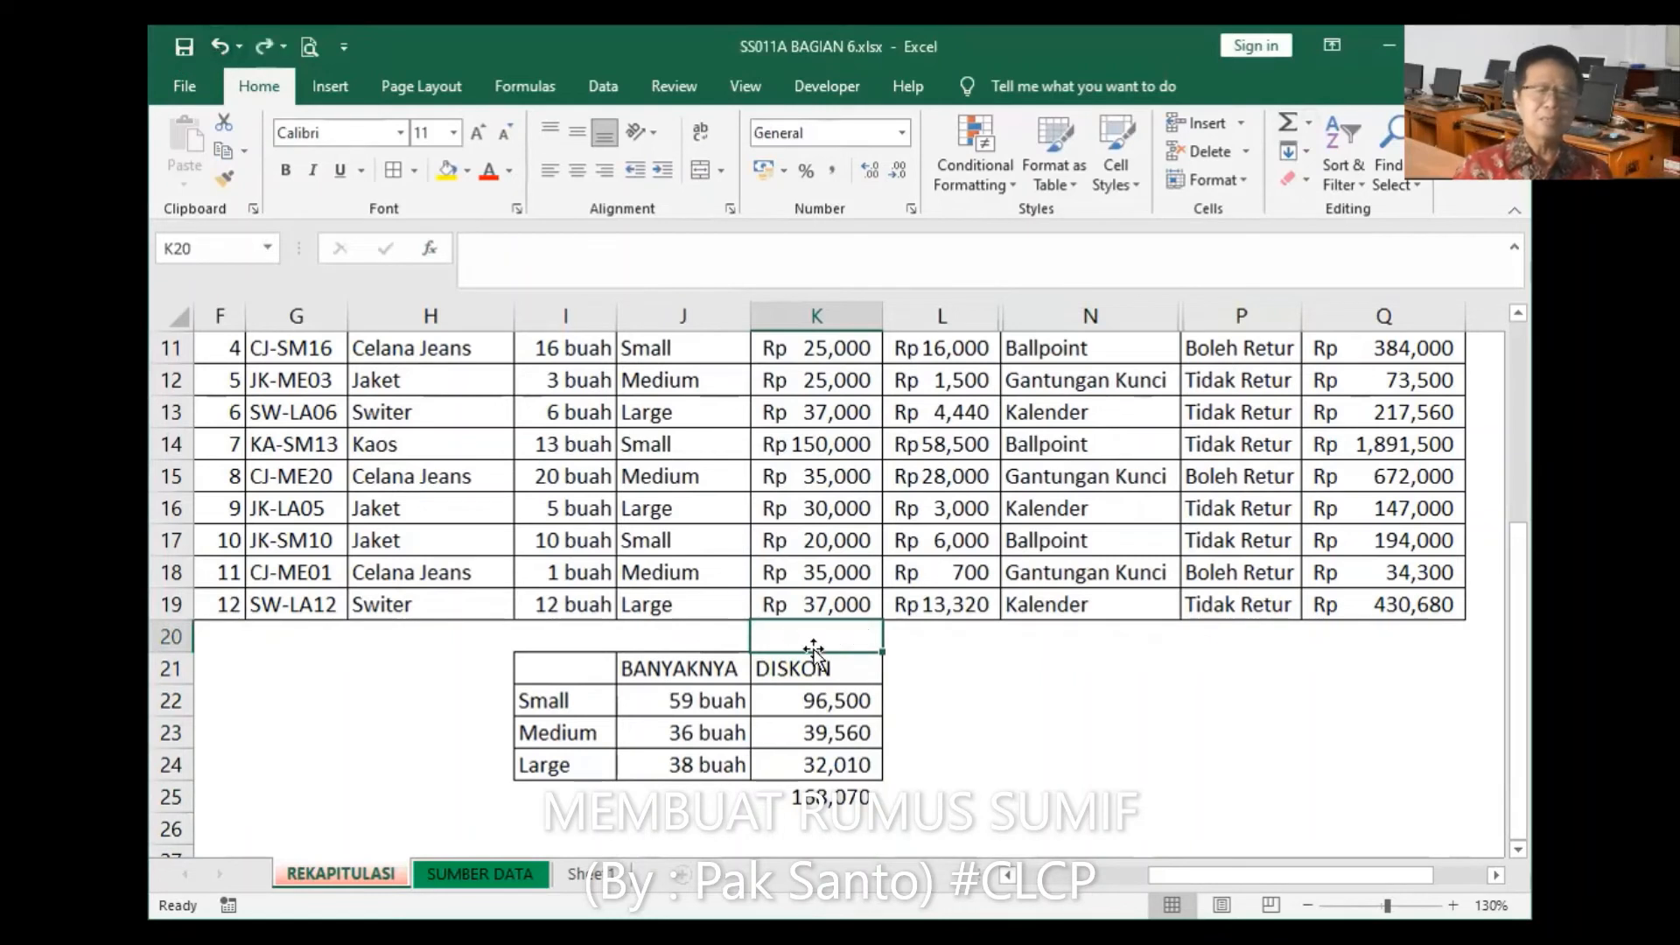
Step: Sum the named range DISK in L20 and compare it with the summary total in K25
click(926, 636)
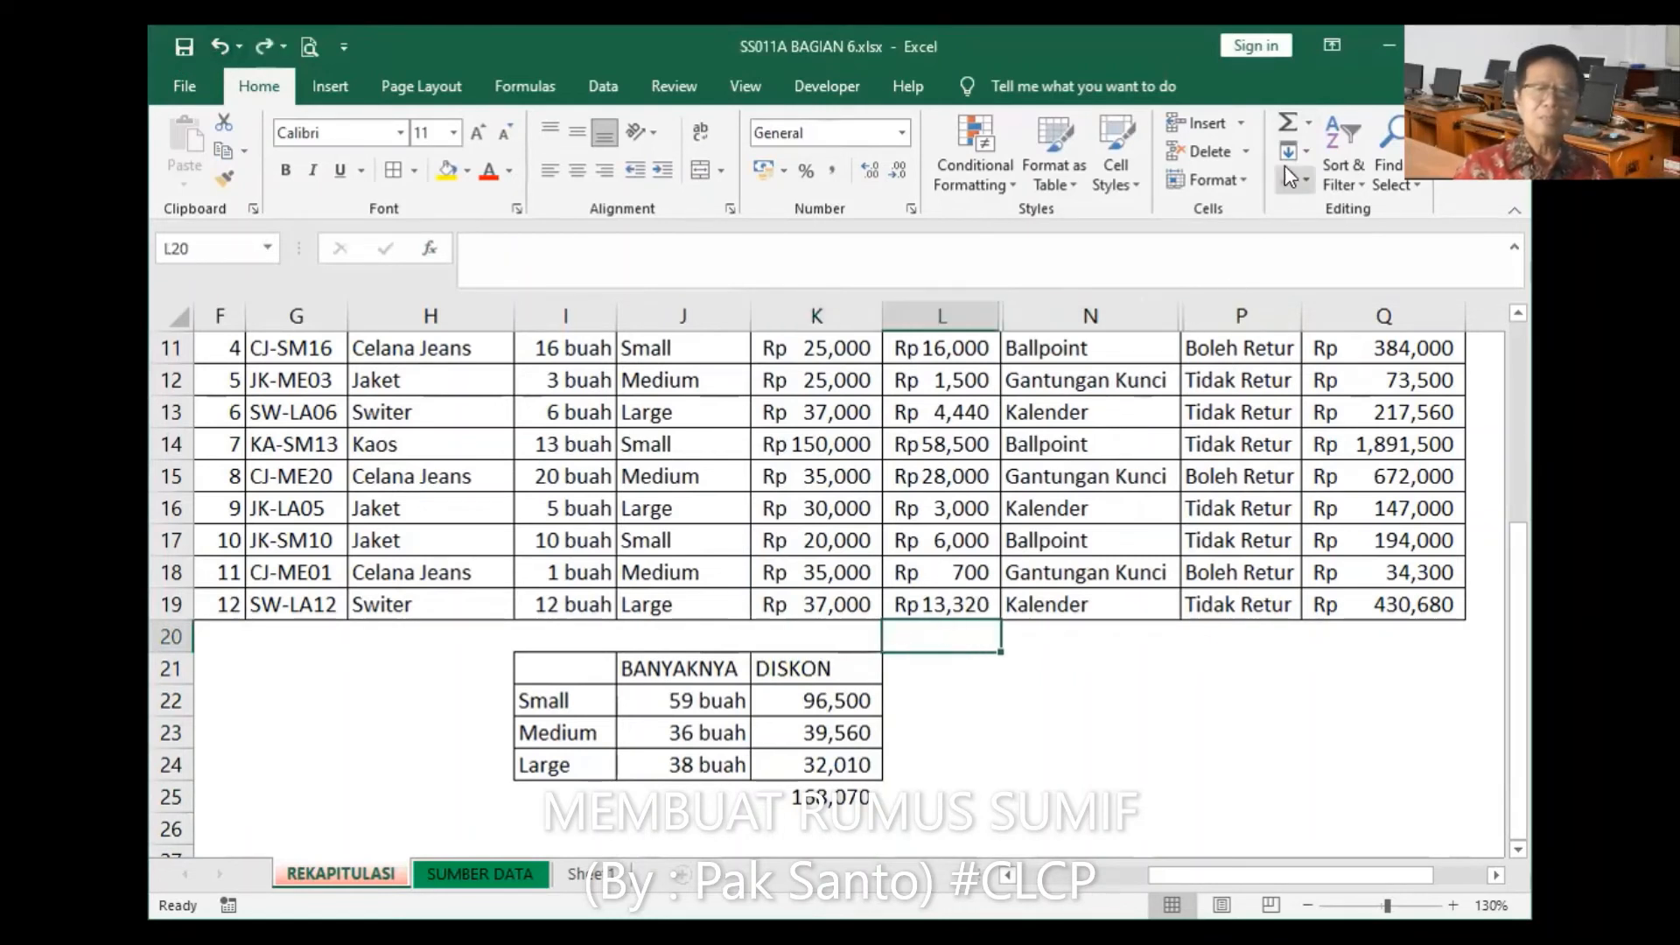
click(1289, 127)
key(Return)
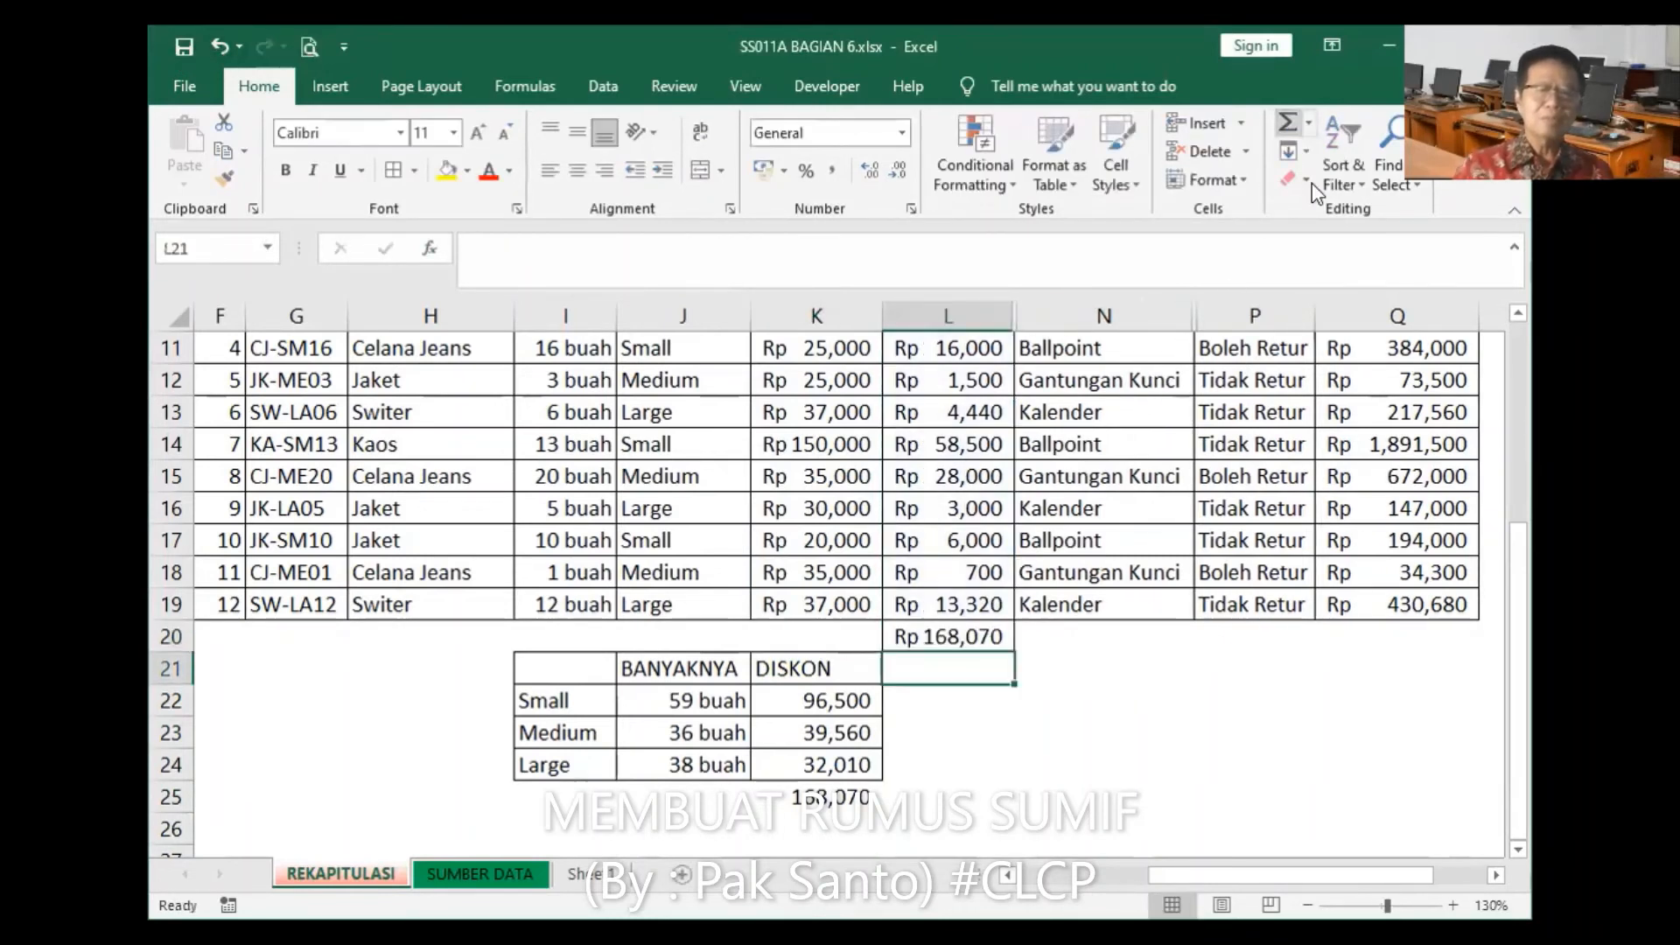
click(864, 814)
click(985, 646)
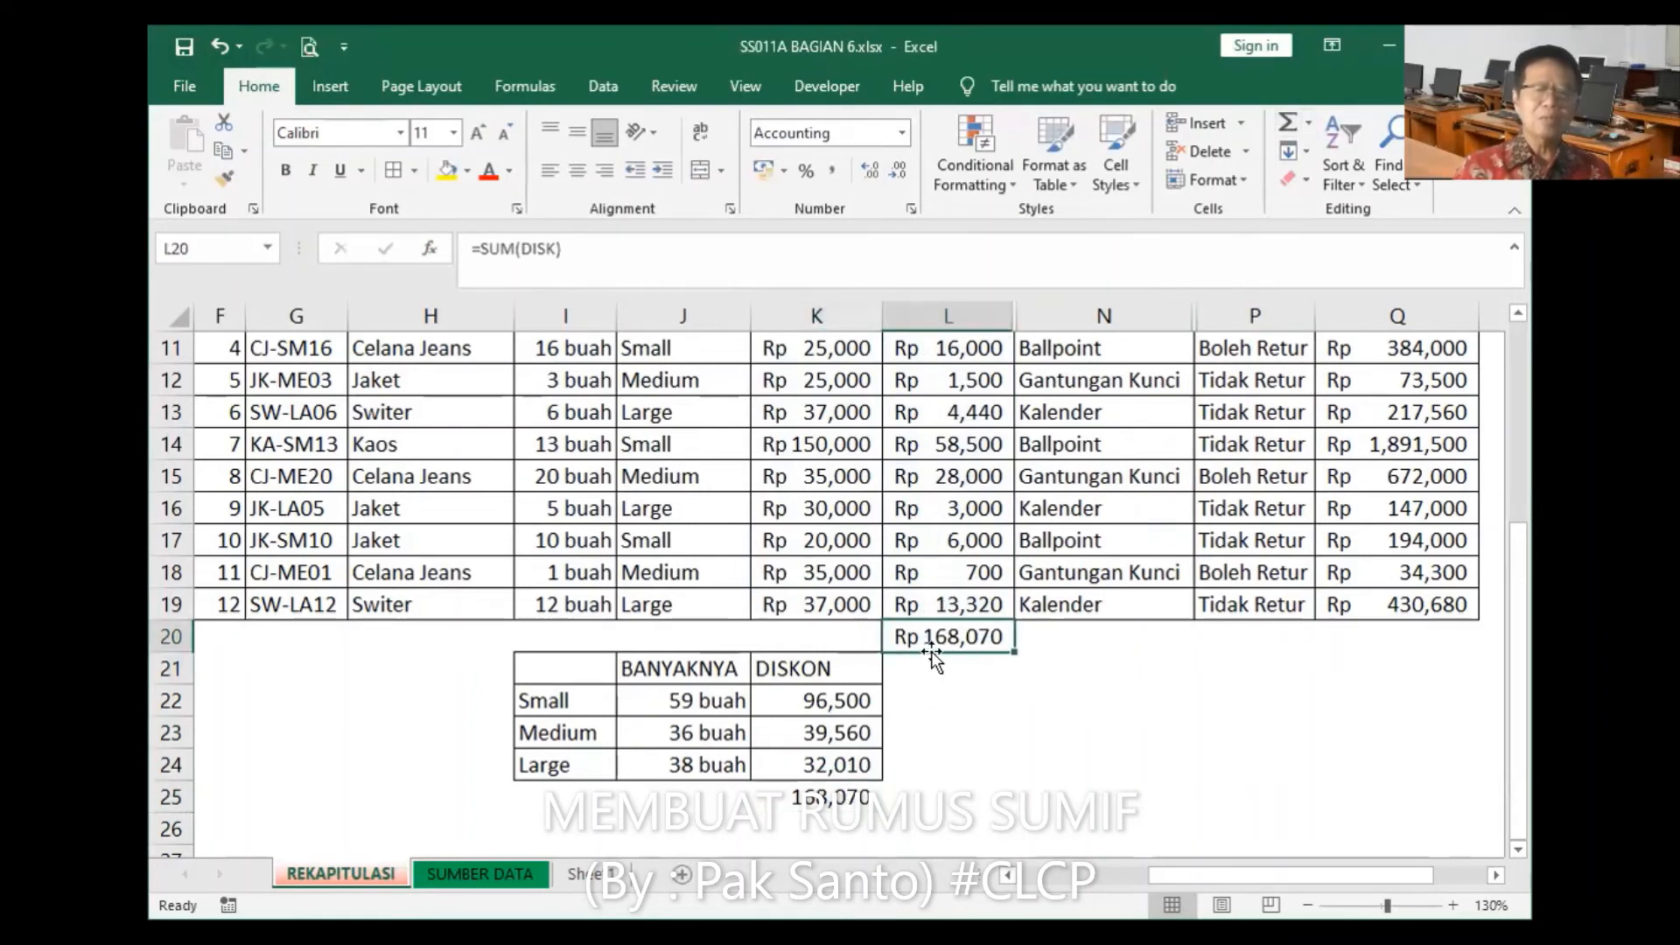
Step: Clear the total in L20 and copy the borderless format of N20 across J20:N20
key(Delete)
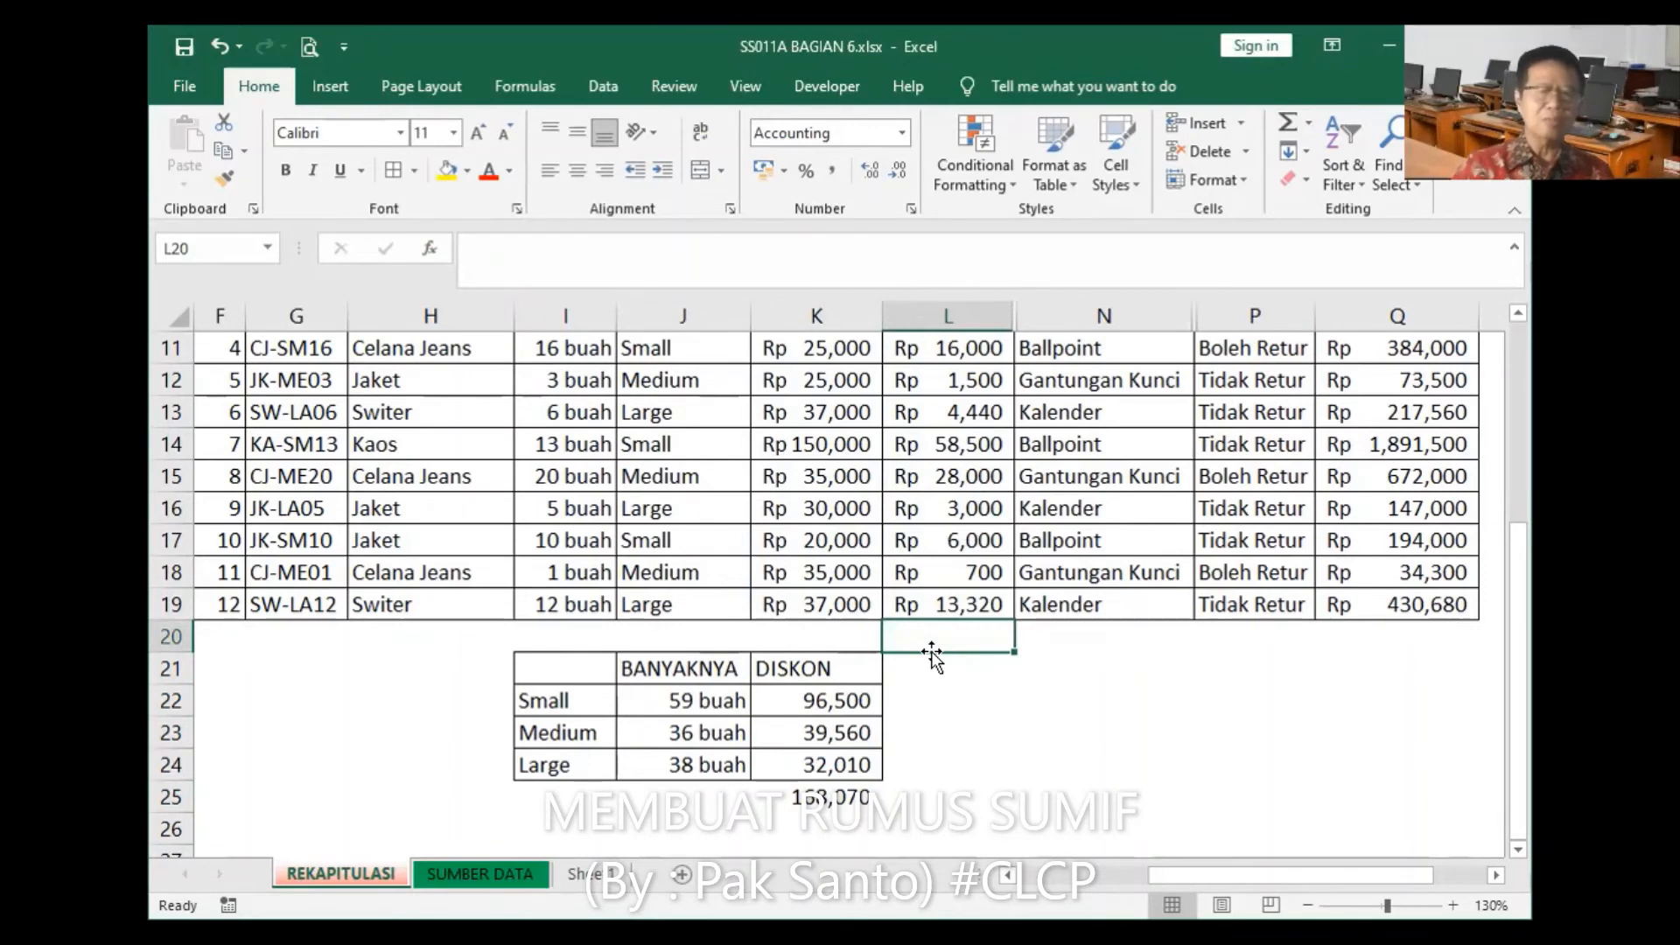
key(Down)
key(Down)
key(Down)
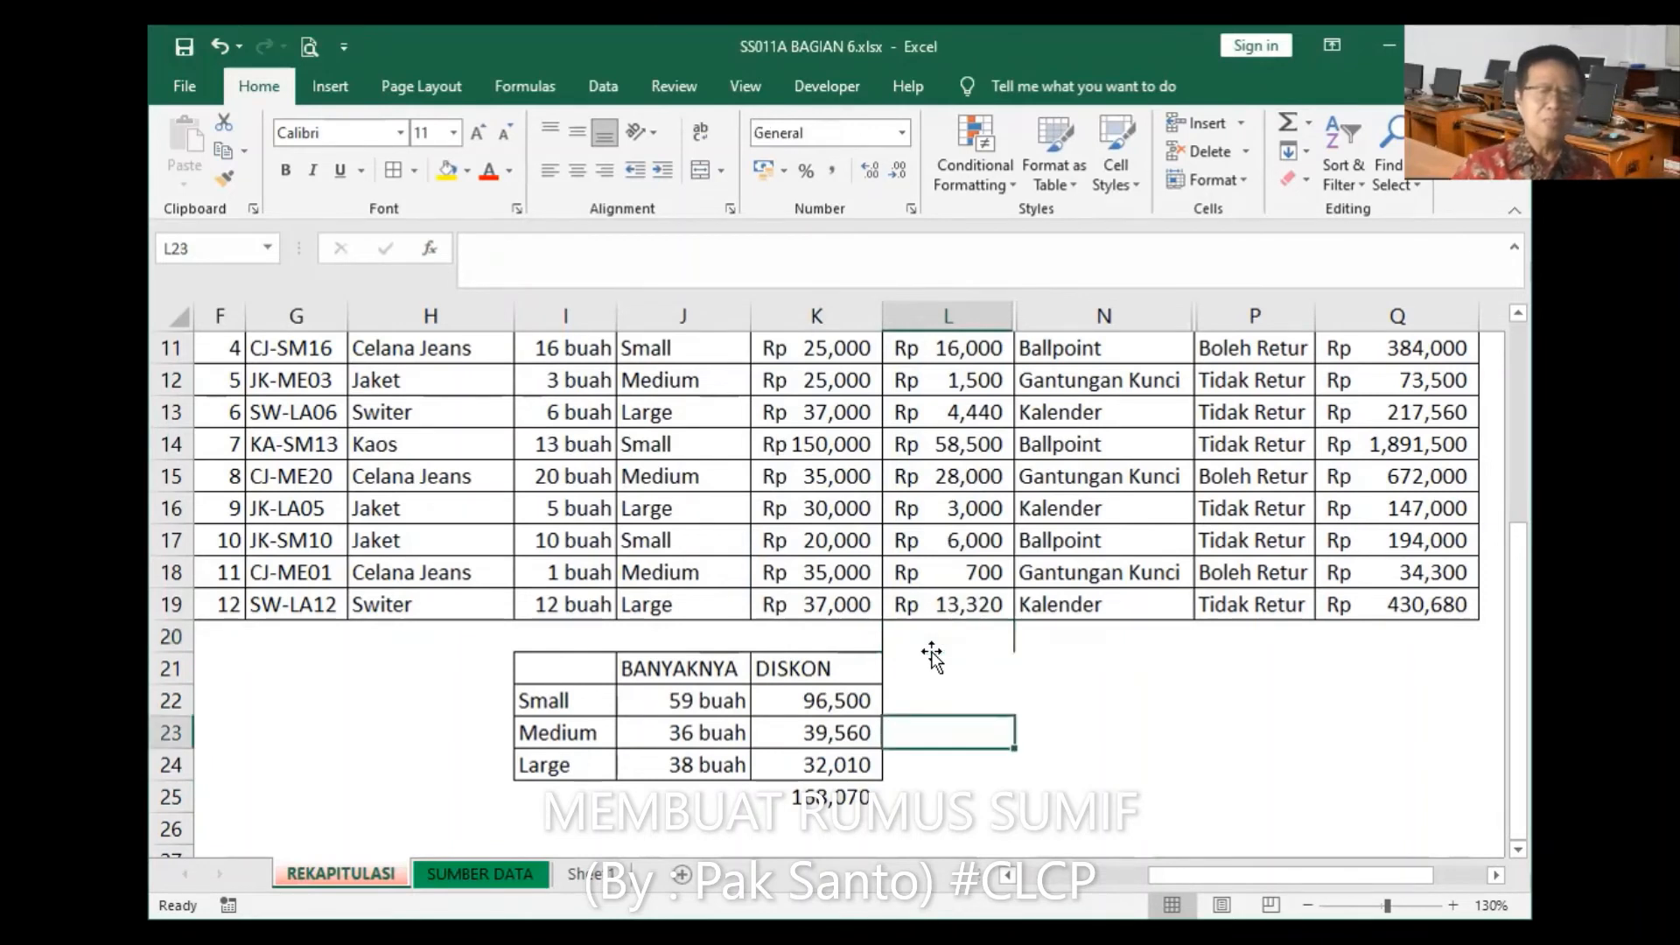
click(1107, 641)
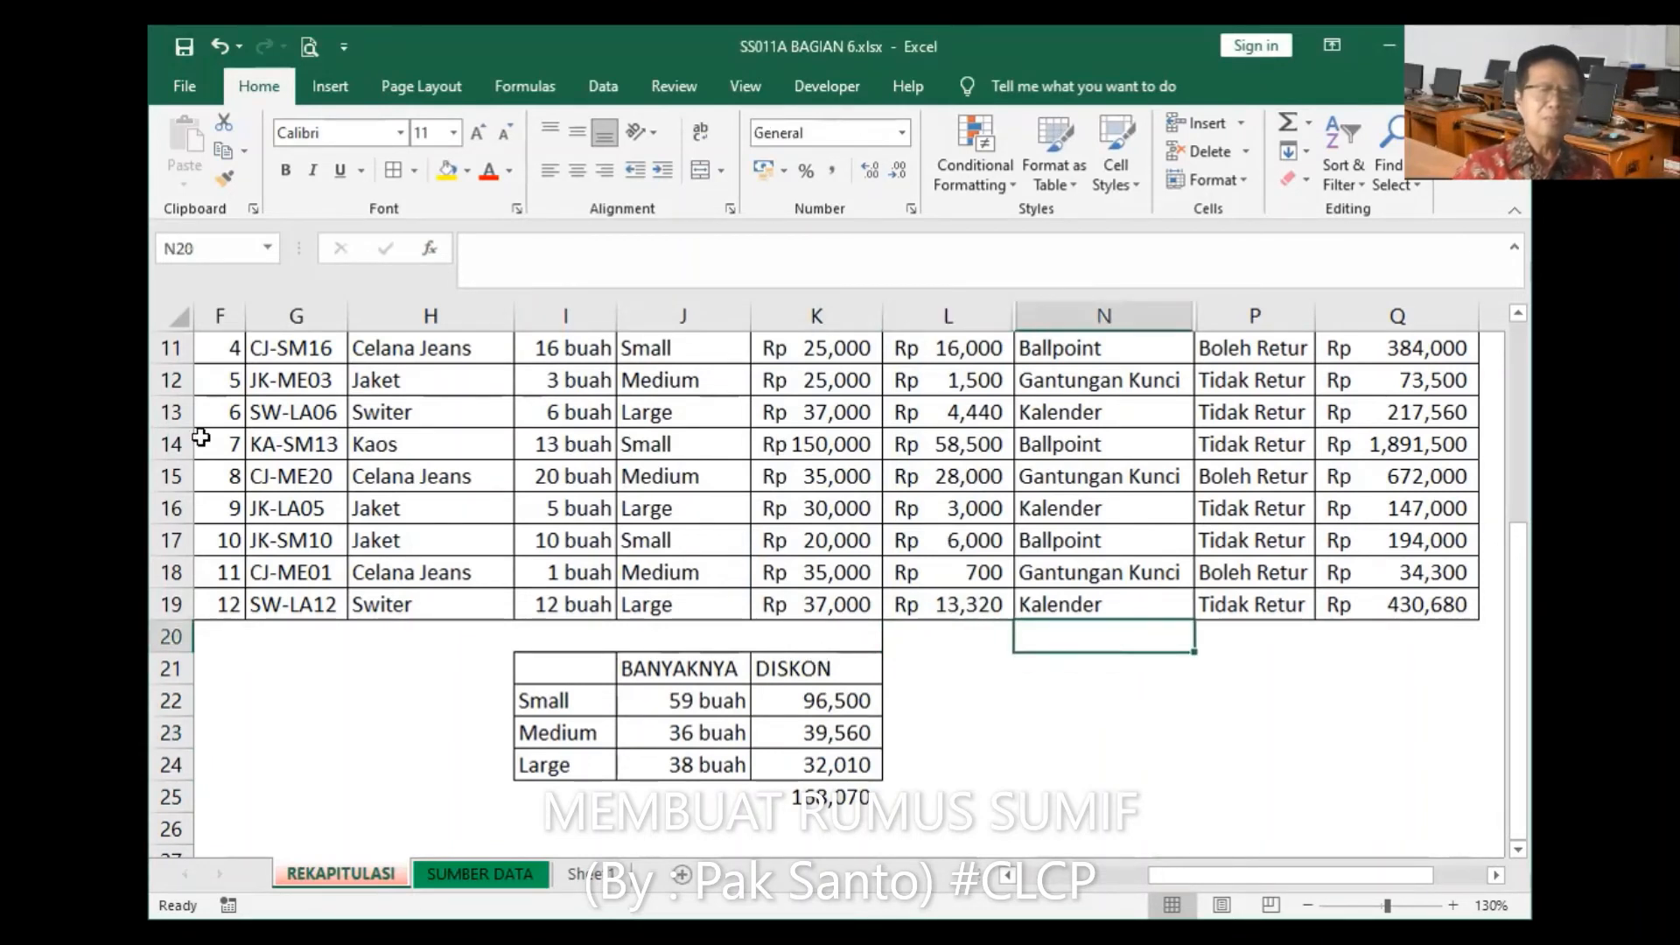
click(237, 187)
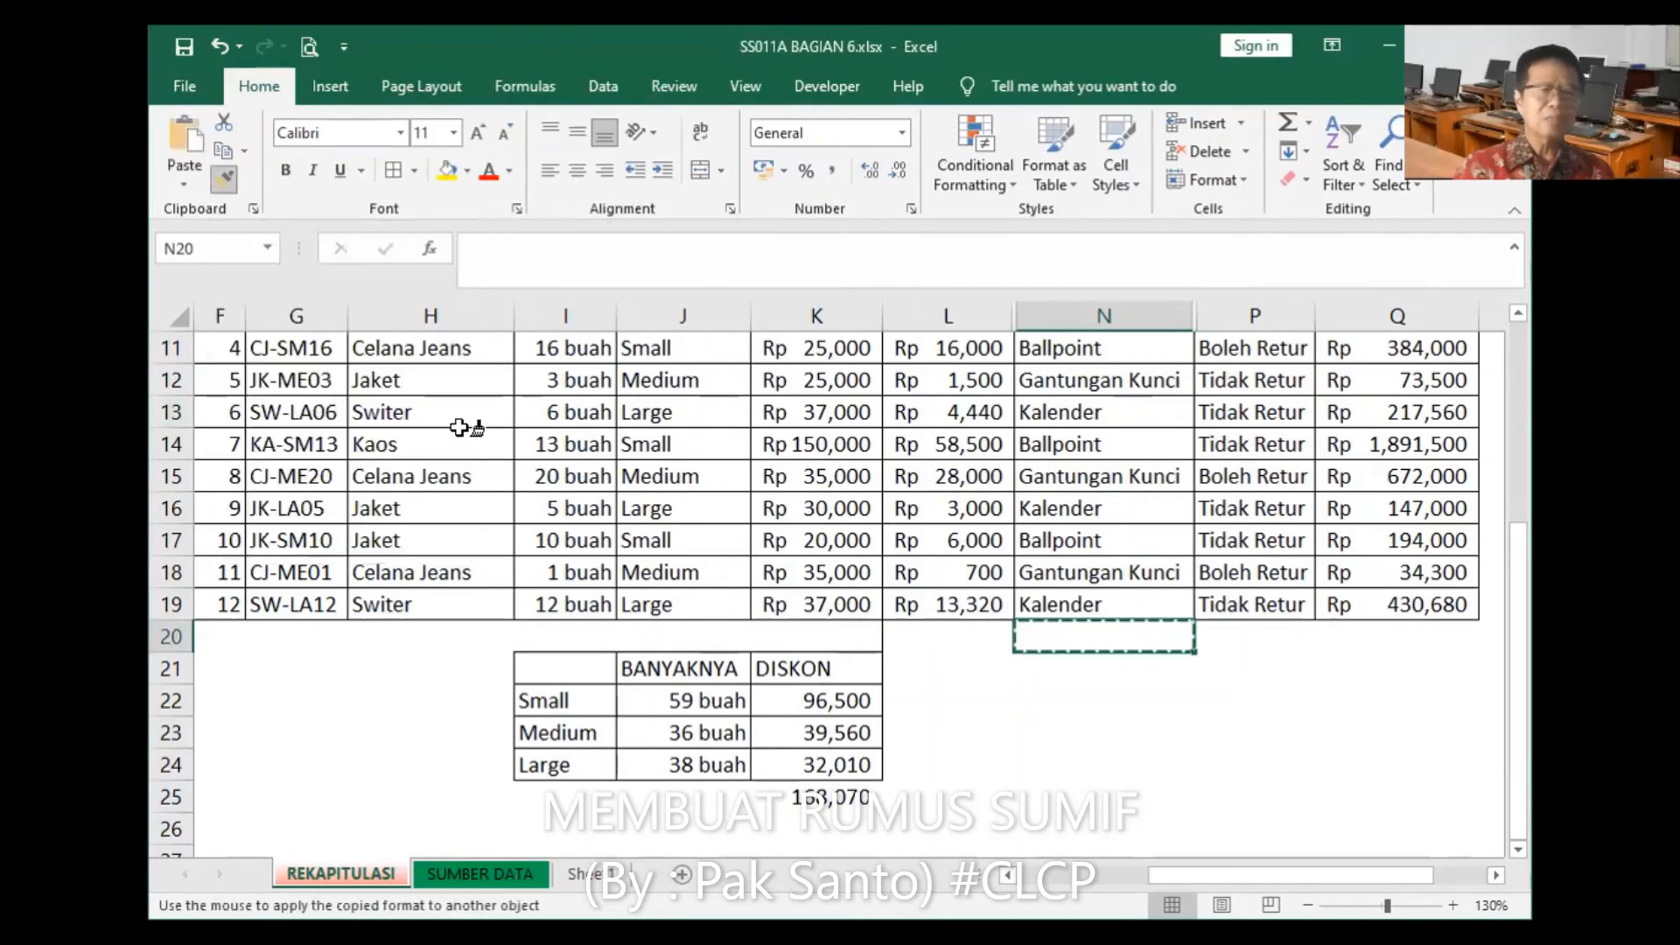
drag(643, 636, 1163, 649)
click(1162, 691)
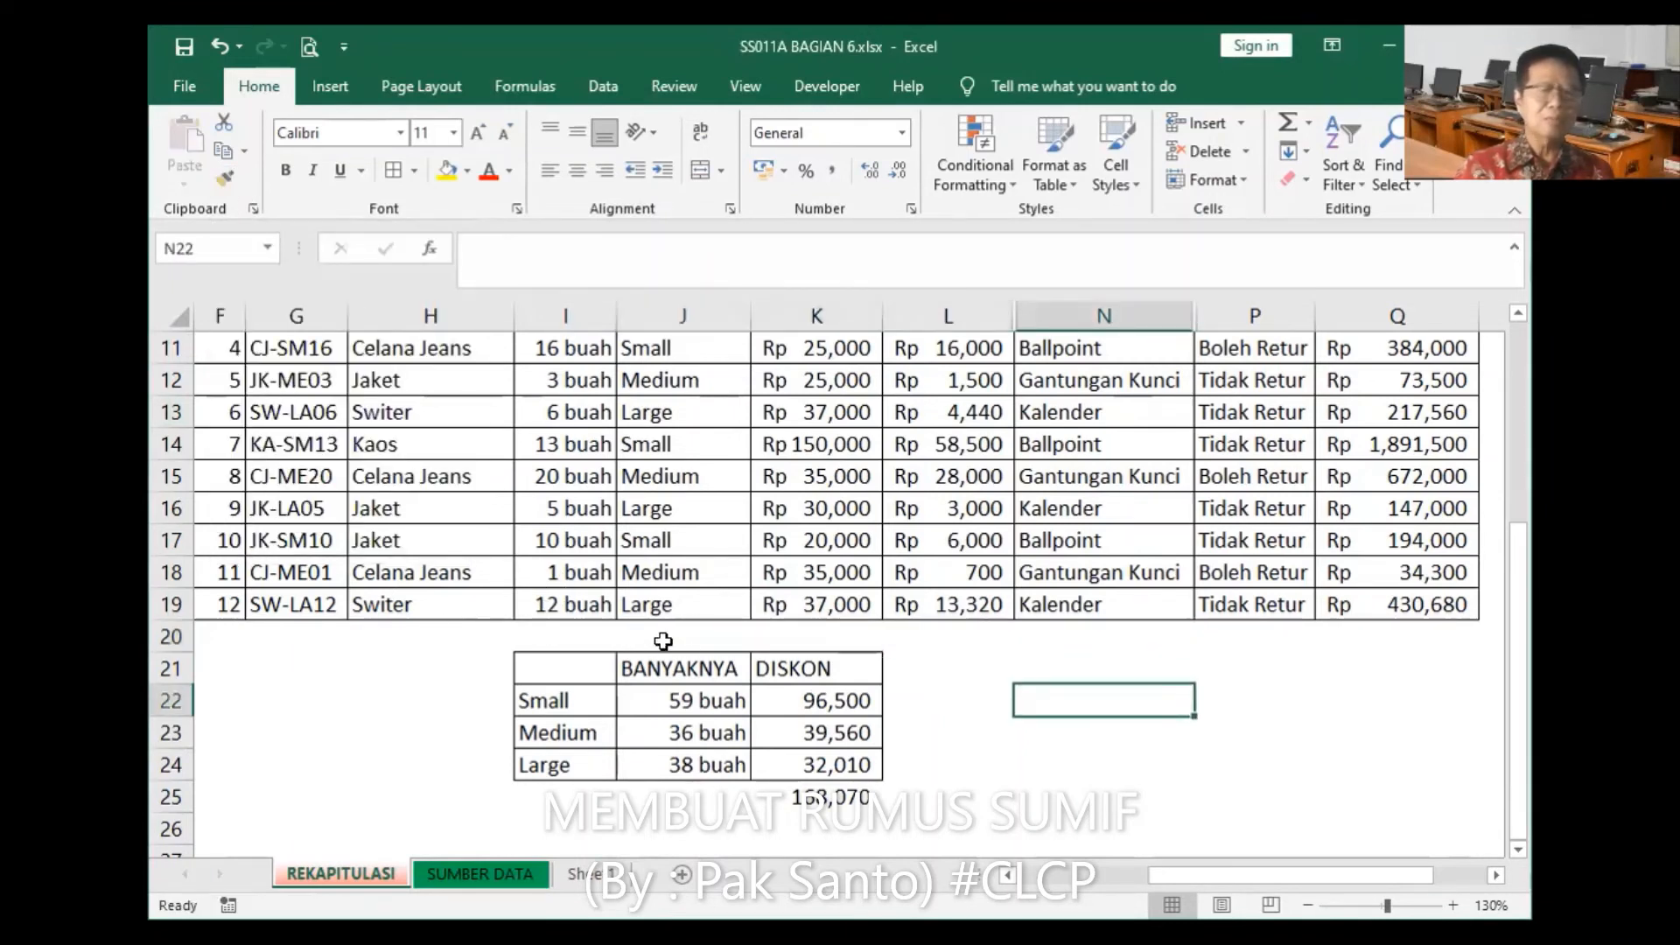
Step: Copy the Rp accounting format of L15 to the discounts in K22:K24 and clear the total in K25
click(951, 482)
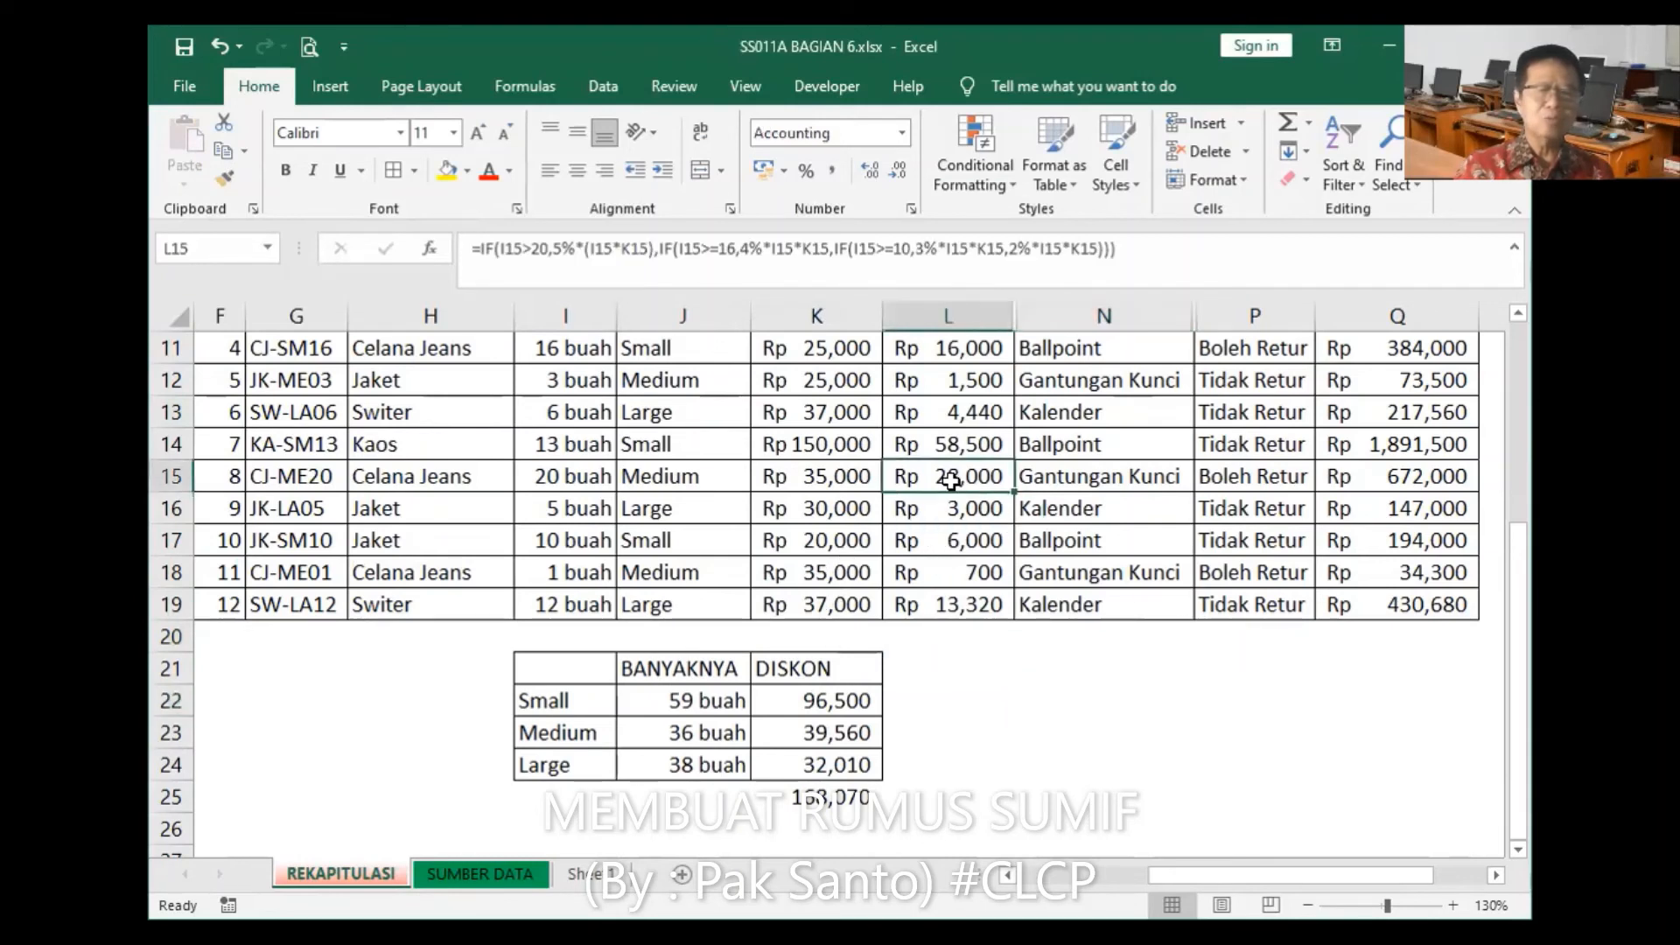
click(234, 180)
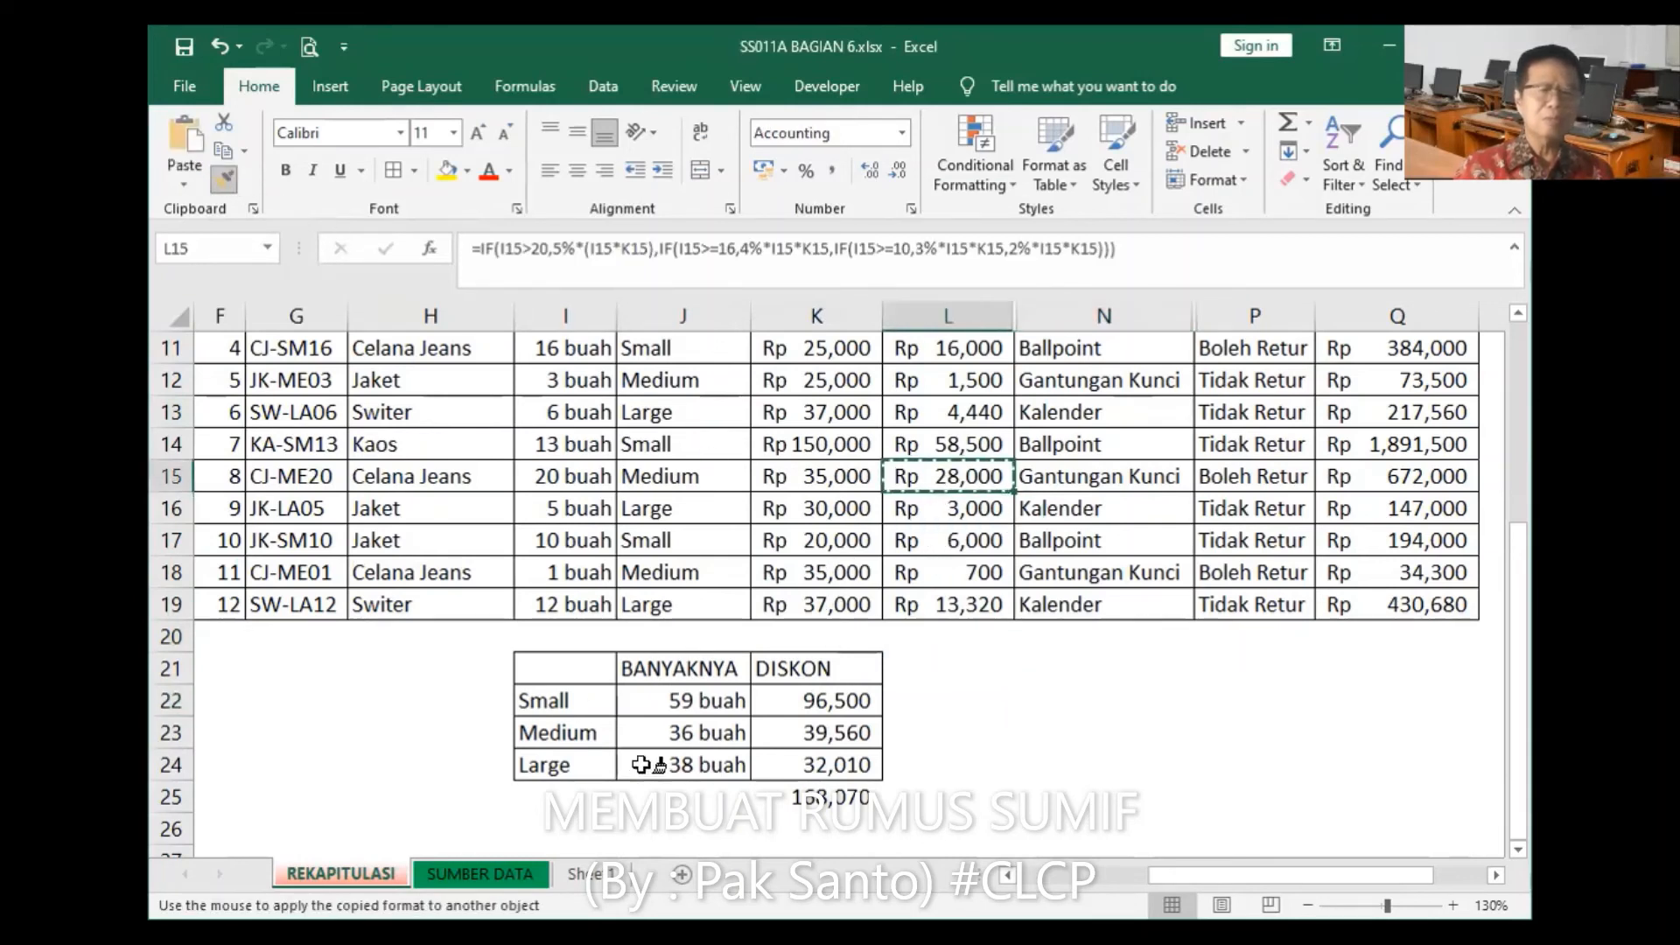
drag(814, 700, 814, 765)
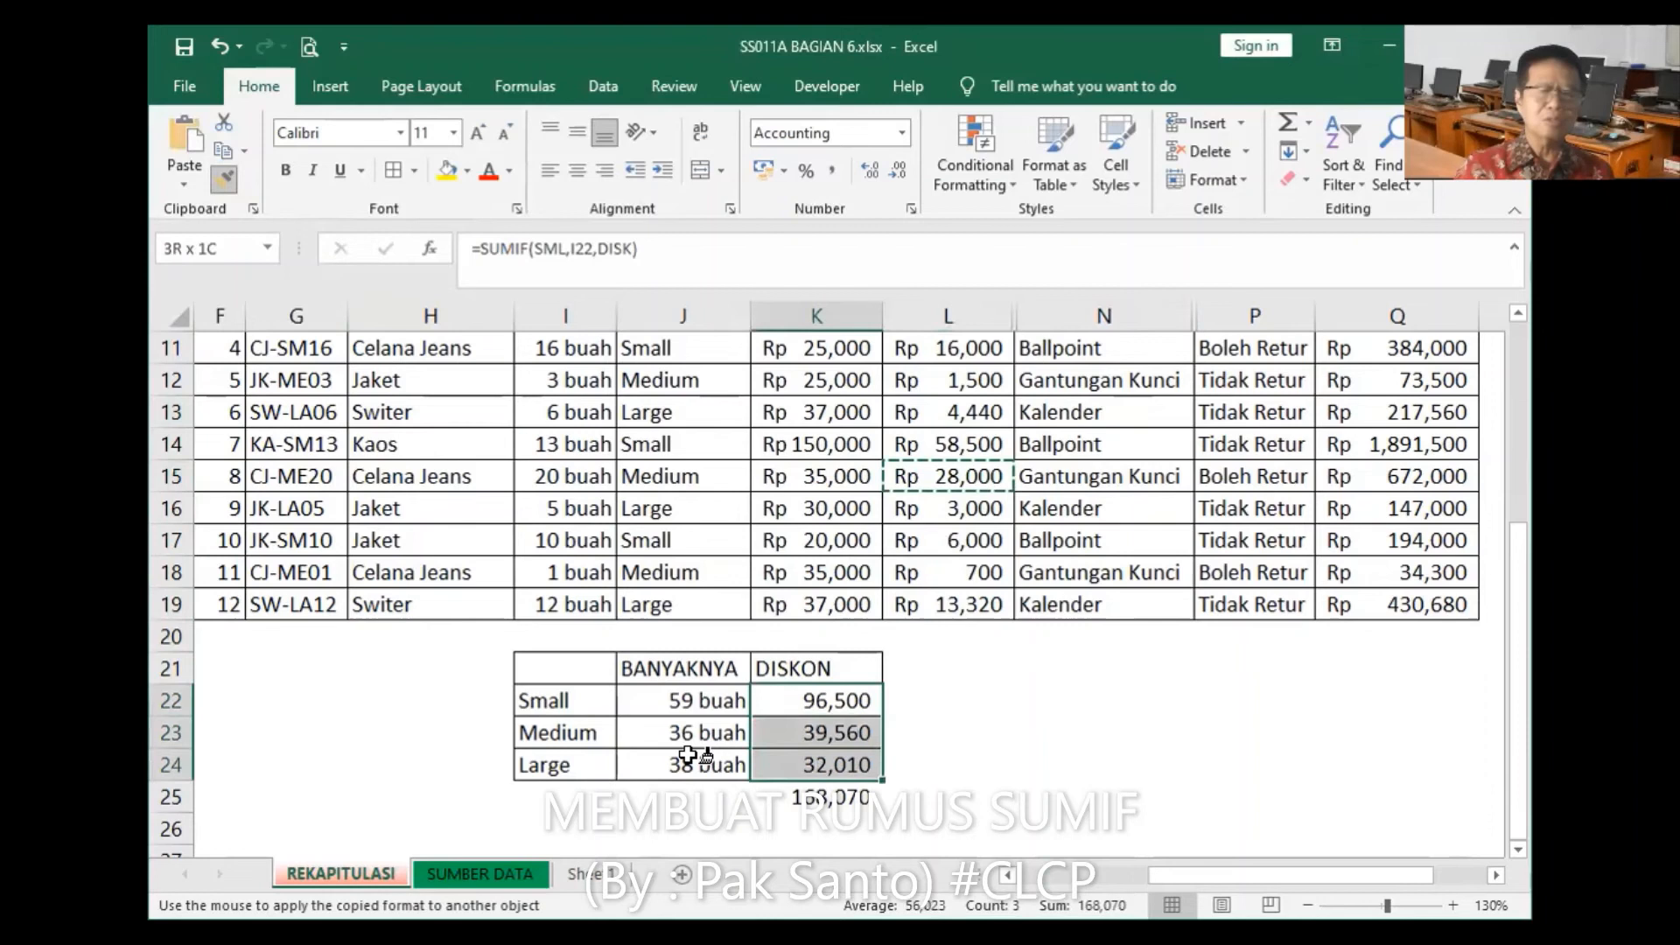
click(823, 796)
key(Delete)
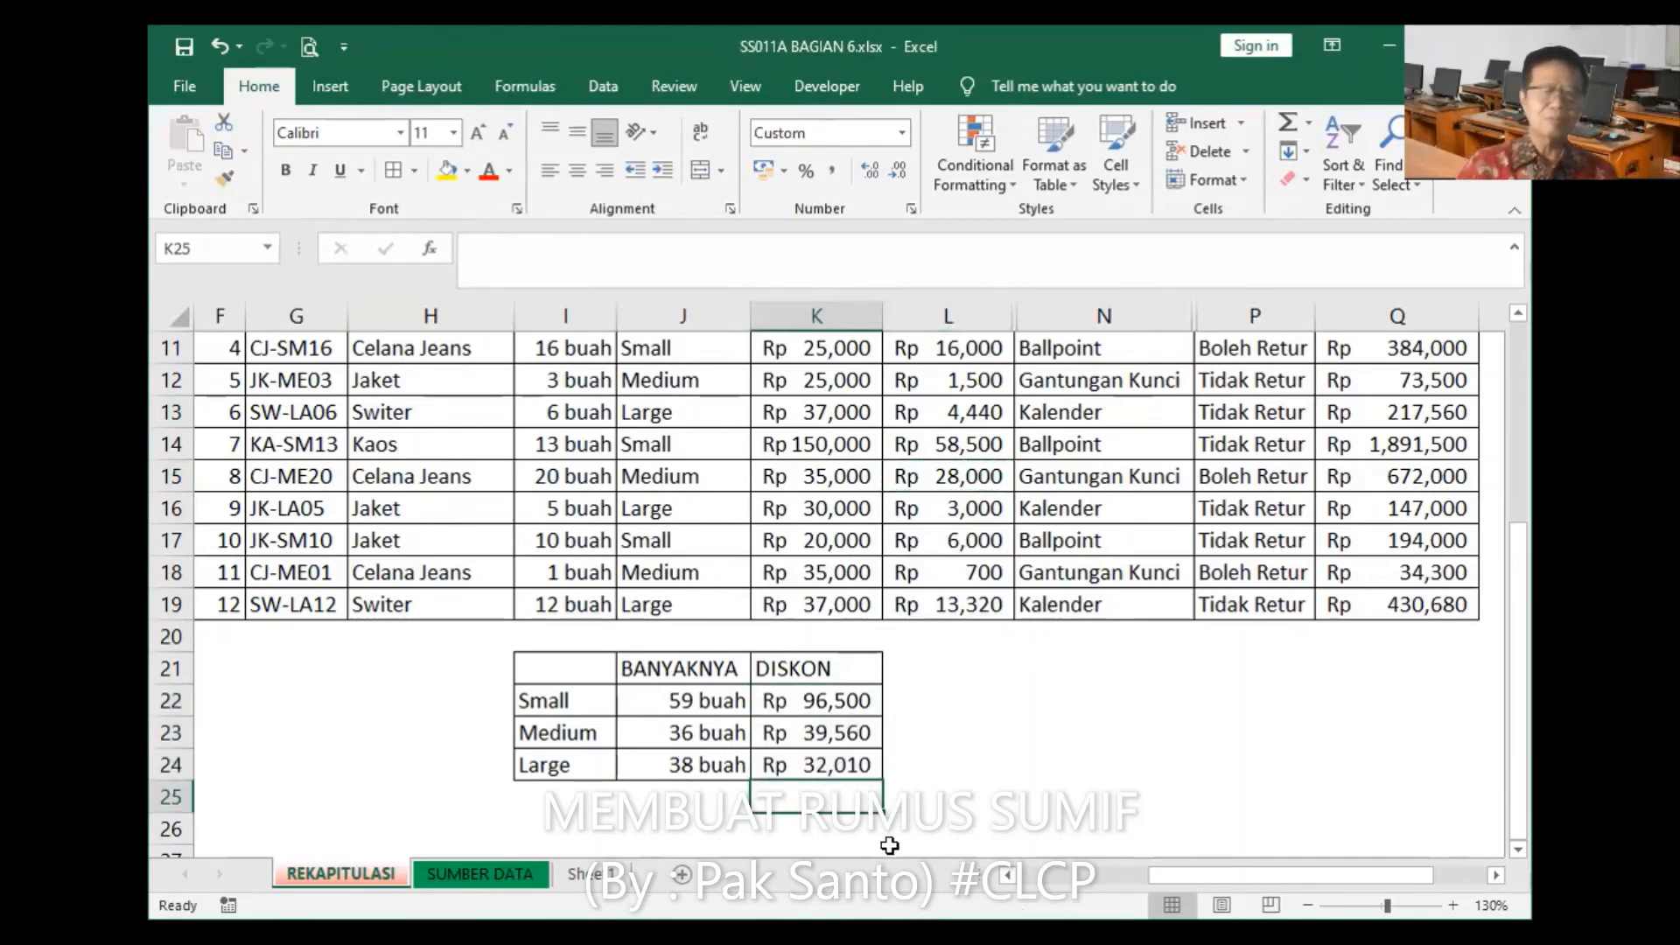